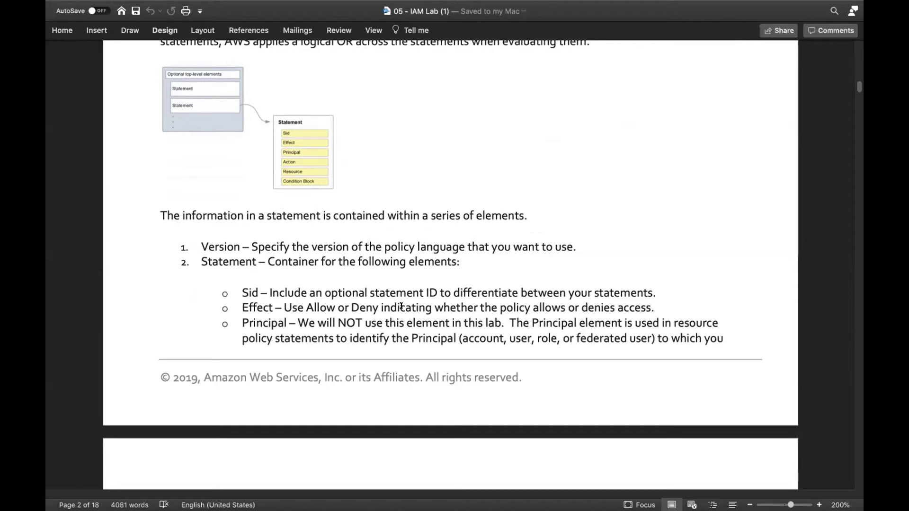
- Scroll down through page 2 to the Figure 1 Example IAM Identity Policy code box
scroll(400, 306, down, 3)
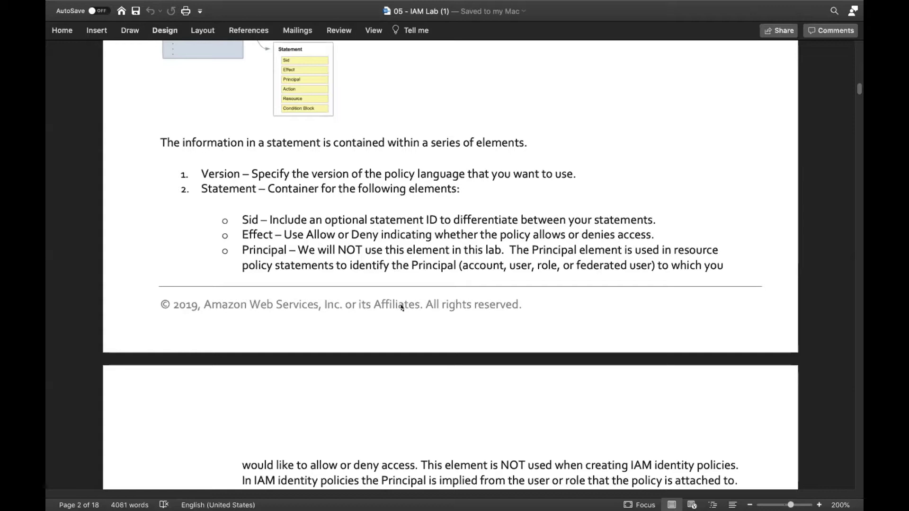
scroll(401, 308, down, 2)
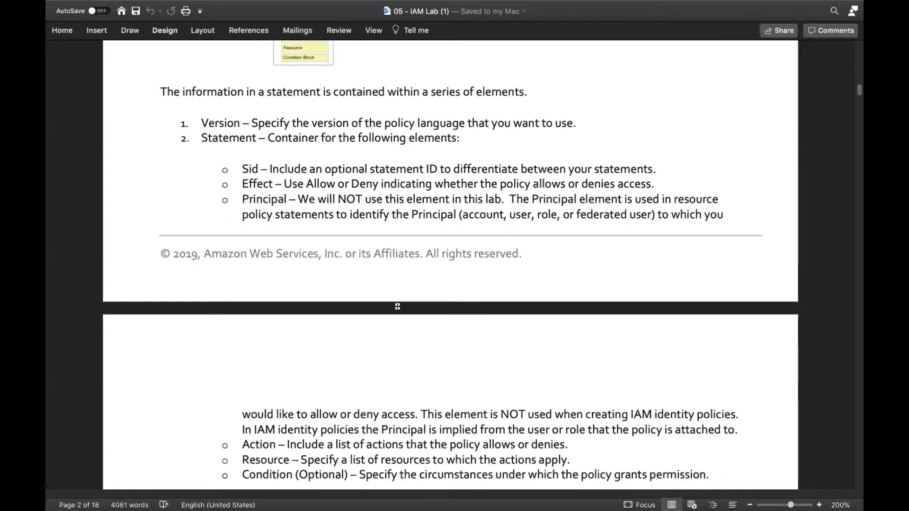
scroll(397, 307, down, 2)
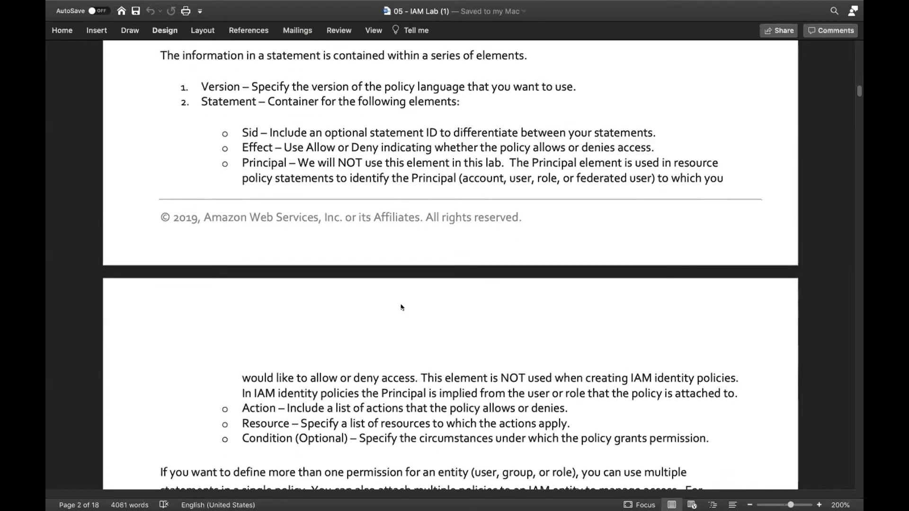
scroll(401, 307, down, 1)
scroll(402, 307, down, 1)
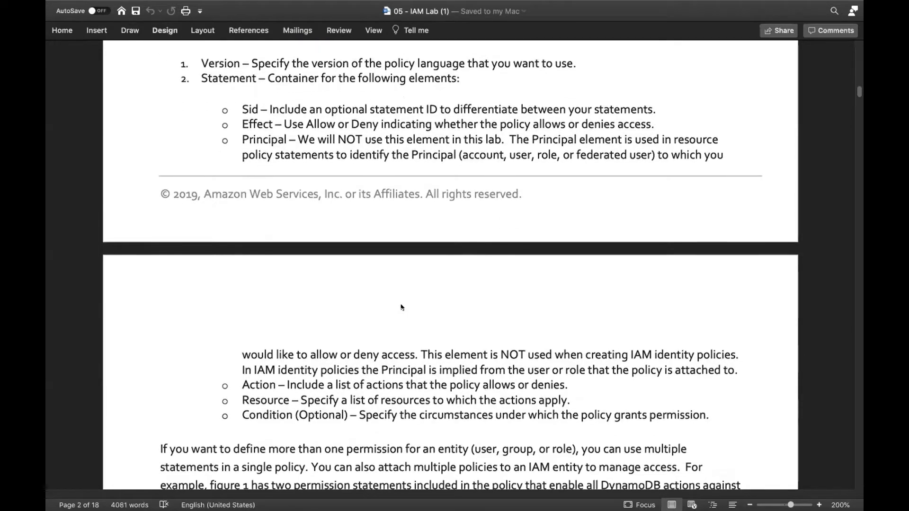
scroll(401, 306, down, 1)
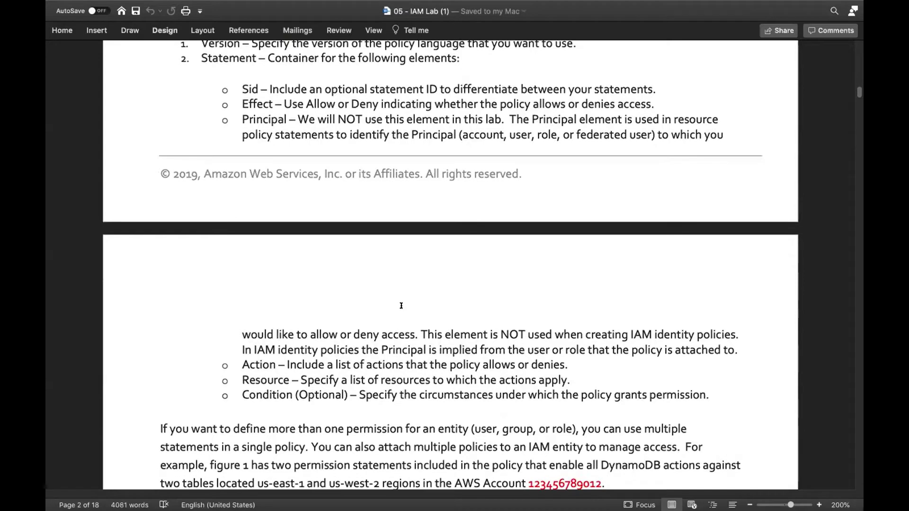
scroll(401, 306, down, 2)
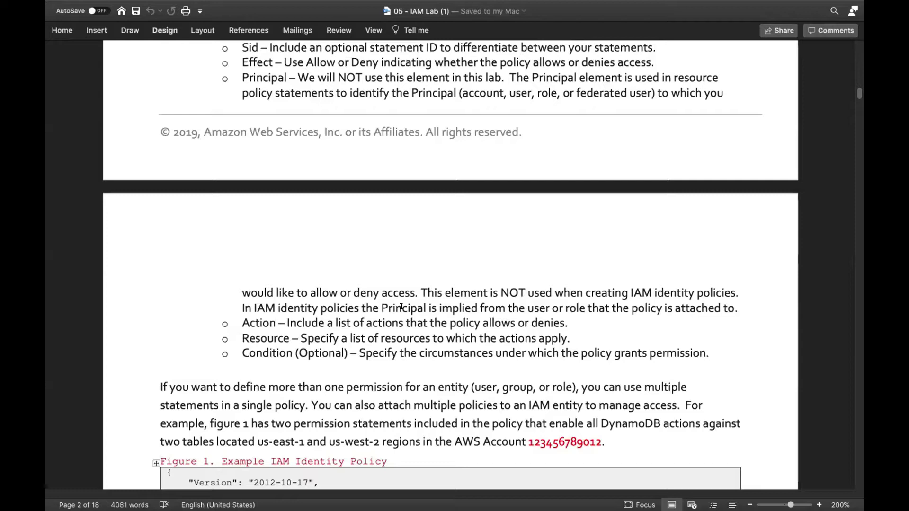
scroll(377, 296, down, 2)
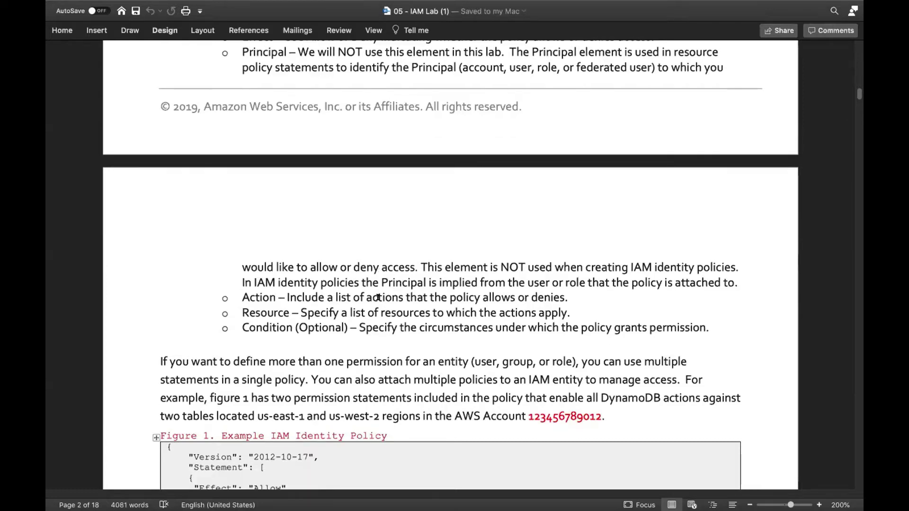
scroll(377, 297, down, 3)
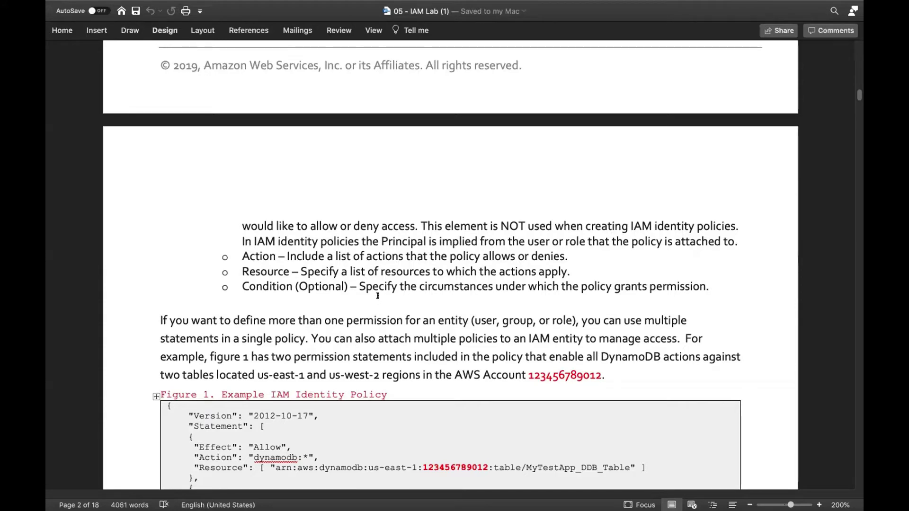
- Scroll to page 3 and highlight Figure 1's Version and Statement lines
scroll(377, 295, down, 3)
scroll(377, 296, down, 1)
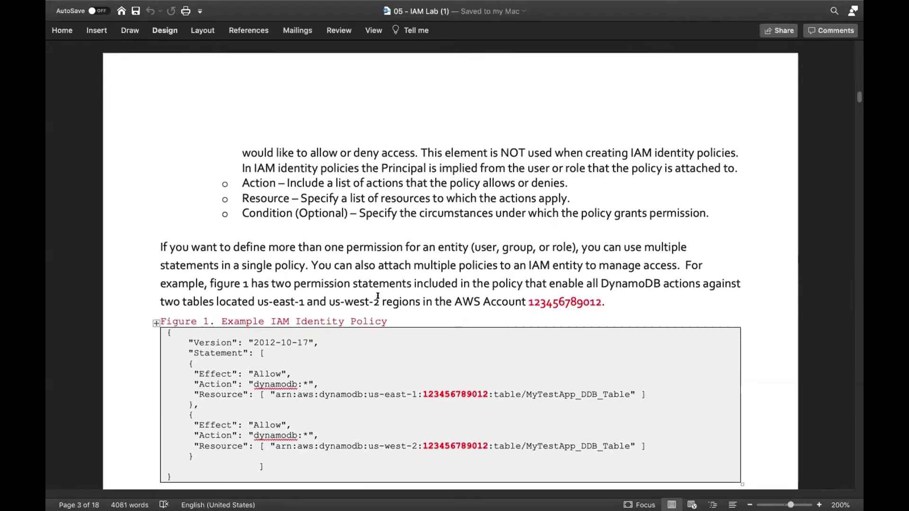
scroll(377, 295, down, 3)
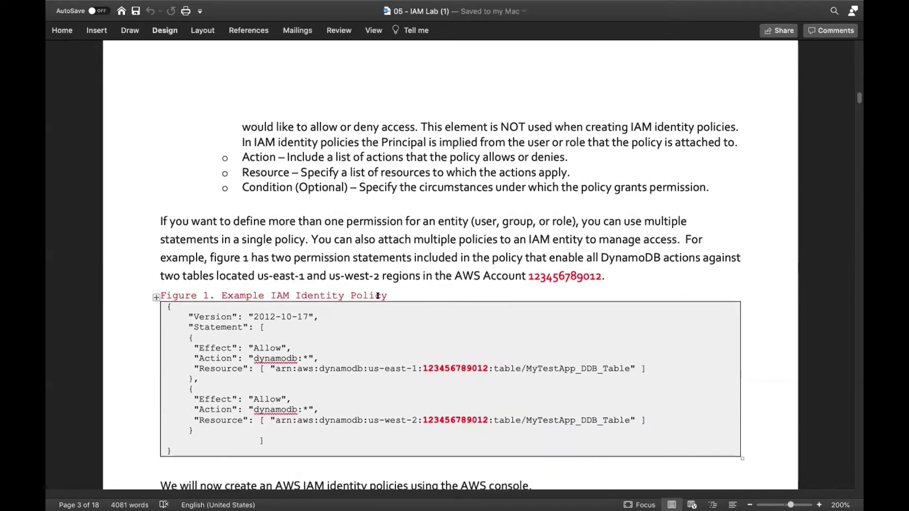
scroll(377, 296, down, 3)
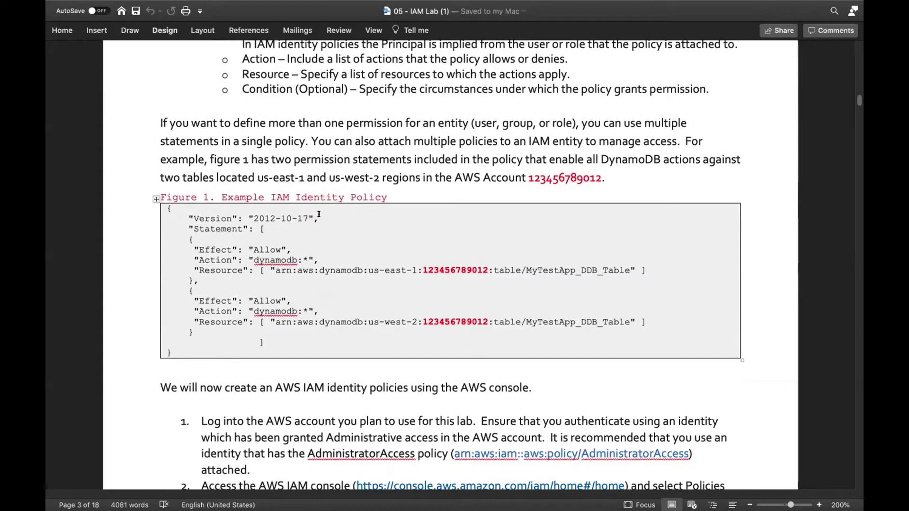
drag(319, 217, 206, 213)
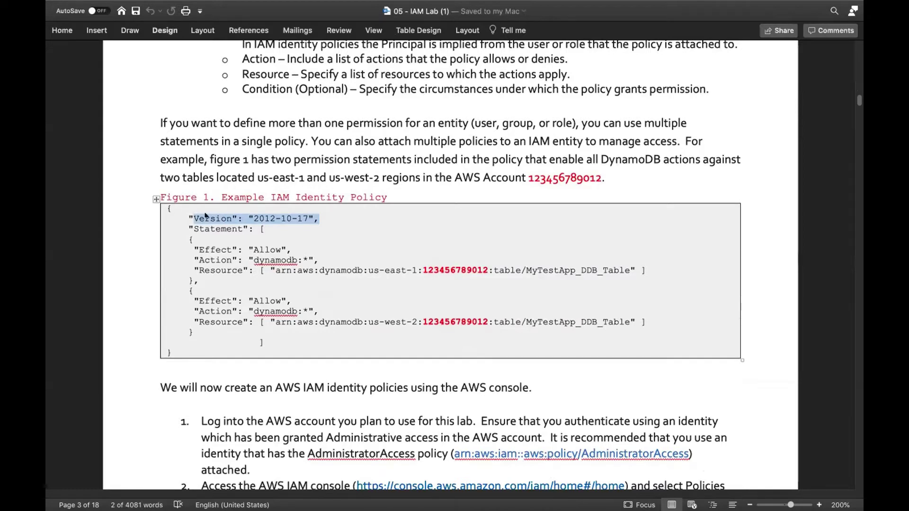
double_click(211, 228)
drag(212, 228, 283, 231)
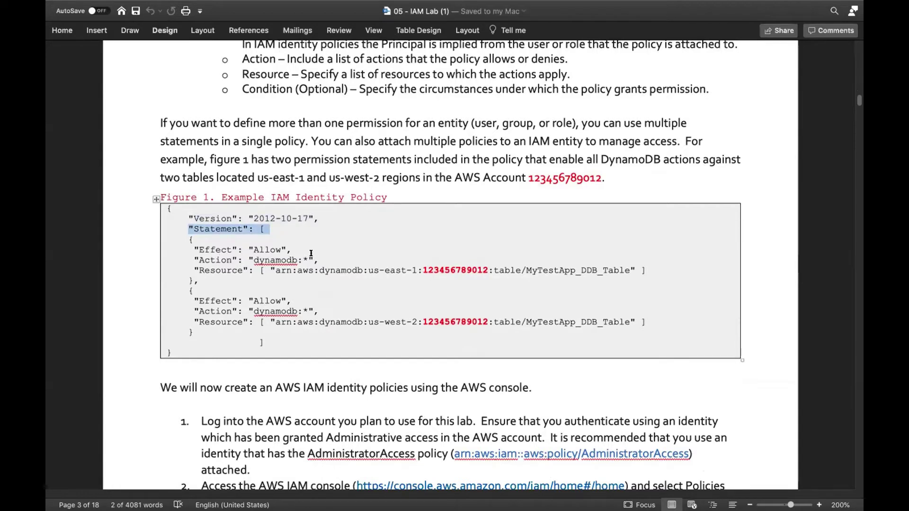
- Highlight the dynamodb:* Action line and the us-east-1 table Resource ARN, then deselect
drag(318, 259, 198, 260)
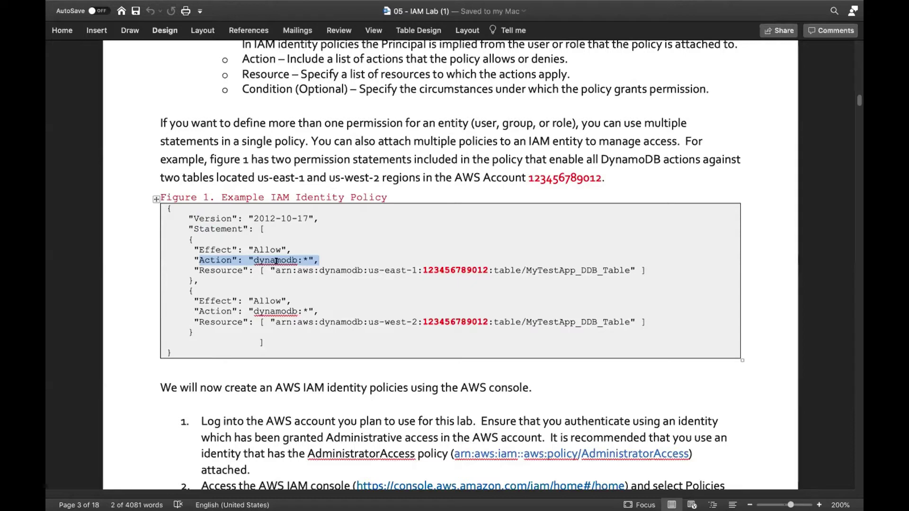
click(273, 268)
drag(273, 268, 621, 271)
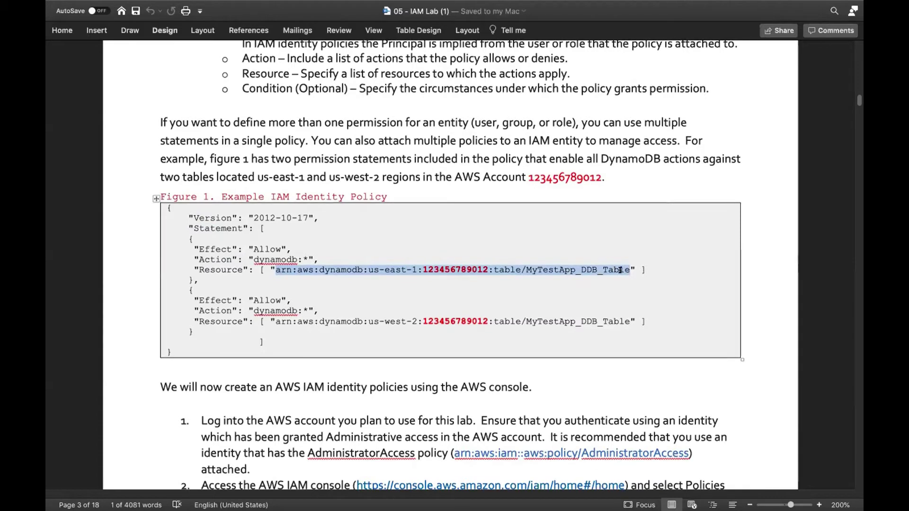
scroll(620, 270, down, 1)
click(386, 261)
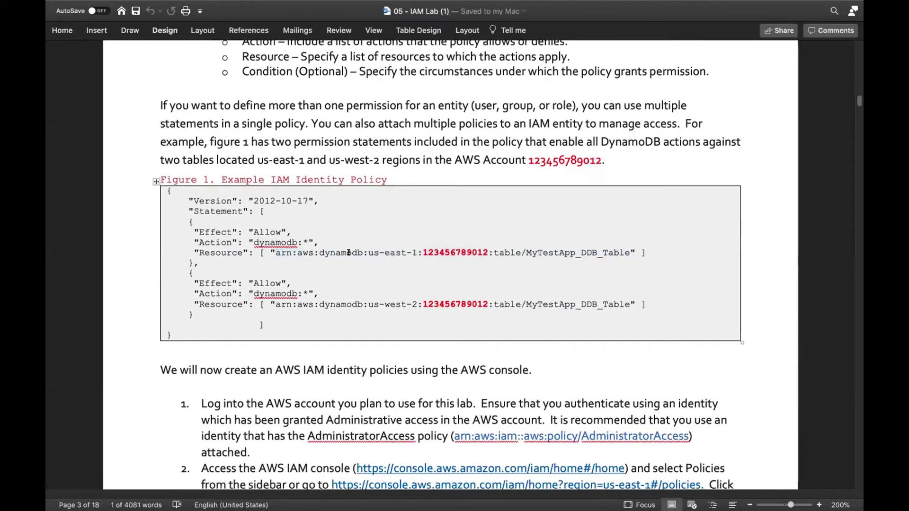
click(278, 252)
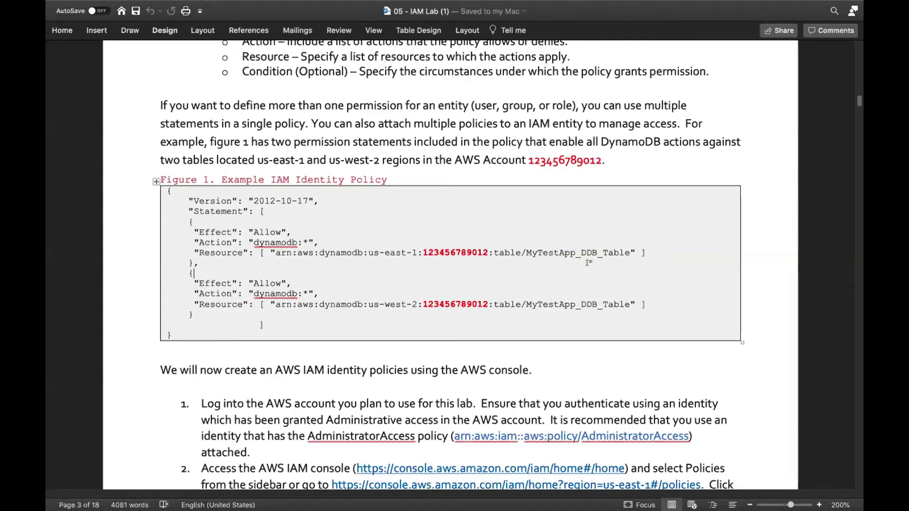
- Highlight the us-west-2 and us-east-1 region names in Figure 1's Resource lines
scroll(588, 262, down, 2)
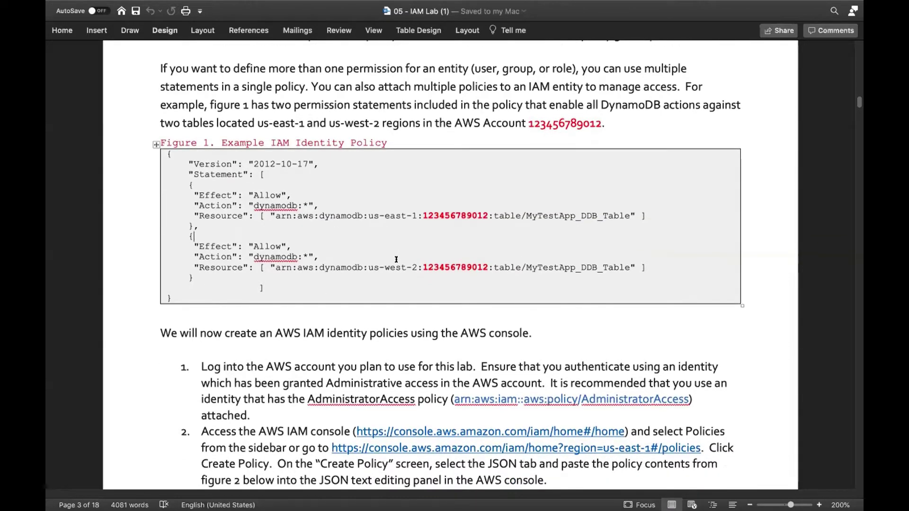
double_click(414, 267)
drag(405, 262, 376, 260)
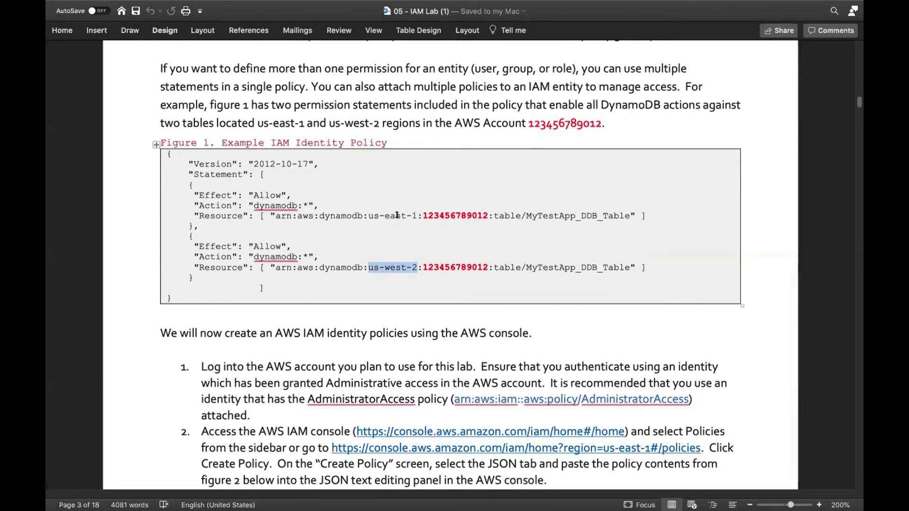
drag(412, 214, 369, 215)
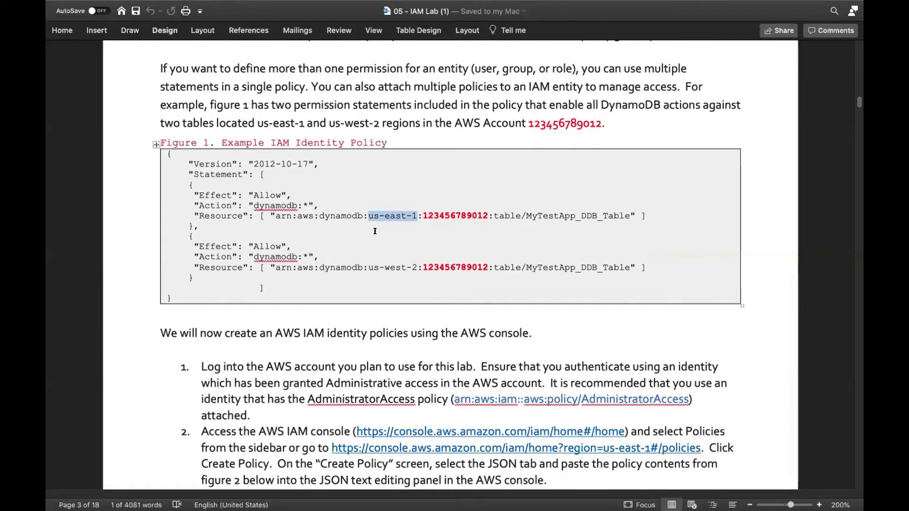
- Scroll down past the policy-creation steps to Figure 2's departmental-ec2-access policy
scroll(375, 231, down, 3)
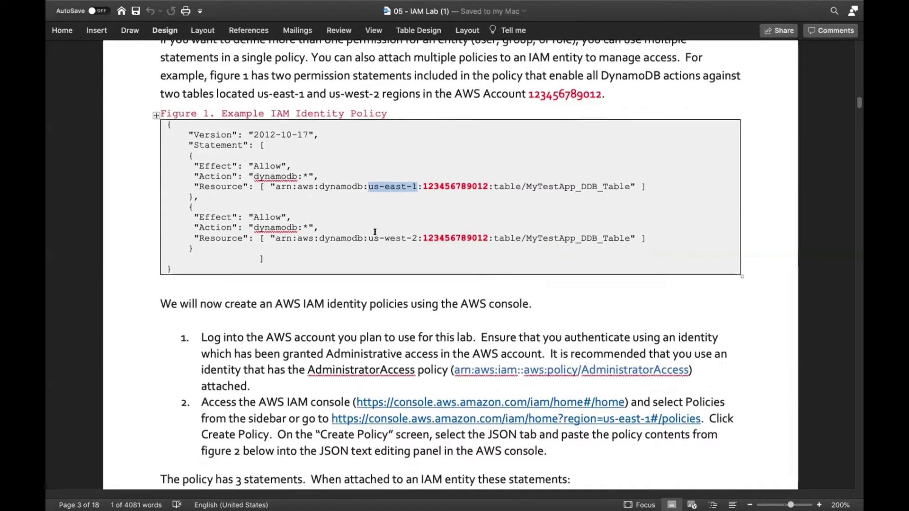
scroll(374, 231, down, 1)
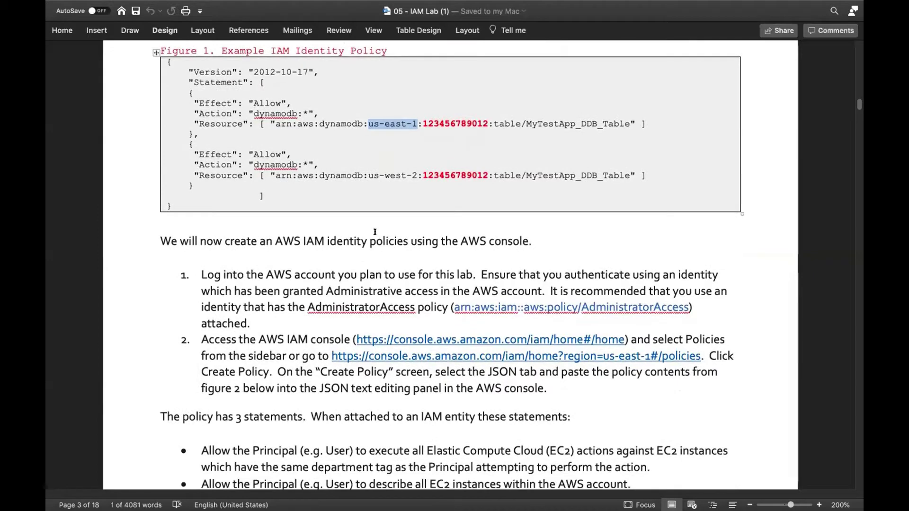
scroll(375, 231, down, 3)
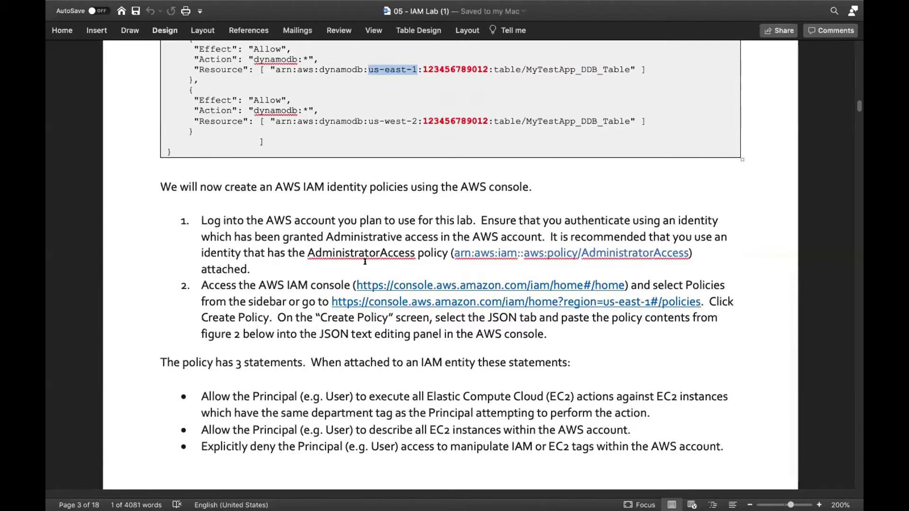
scroll(365, 262, down, 1)
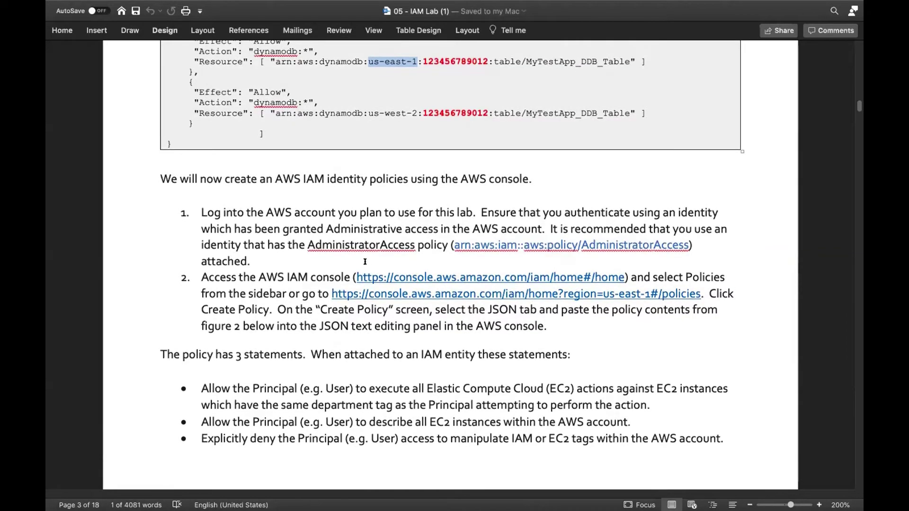
scroll(365, 262, down, 1)
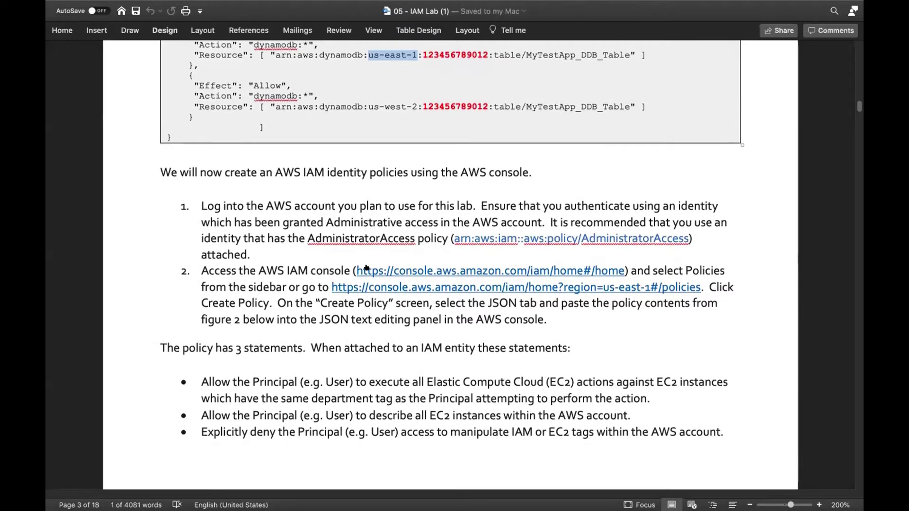
scroll(366, 268, down, 1)
scroll(366, 268, down, 1)
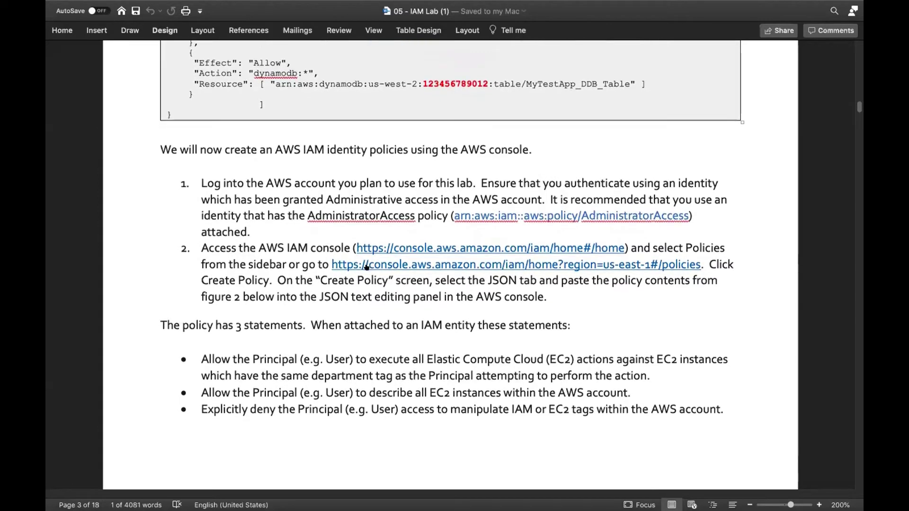
scroll(367, 268, down, 3)
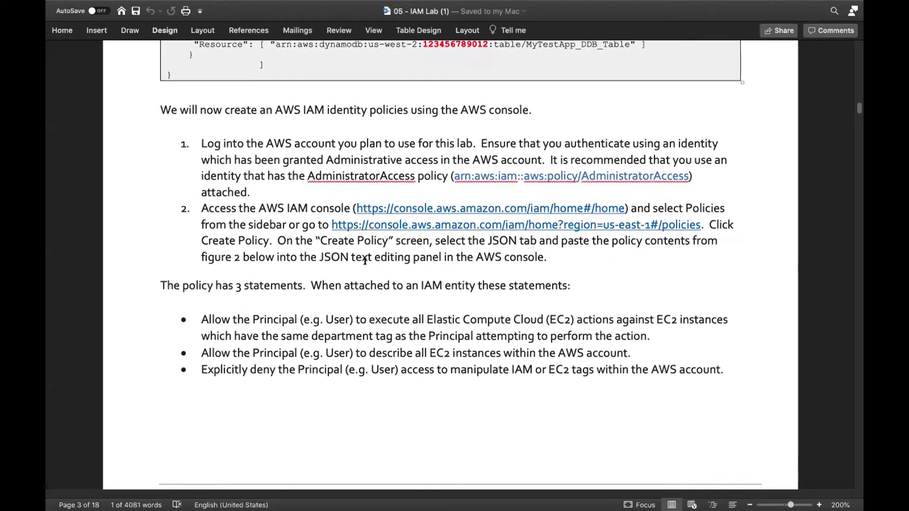
scroll(365, 260, down, 2)
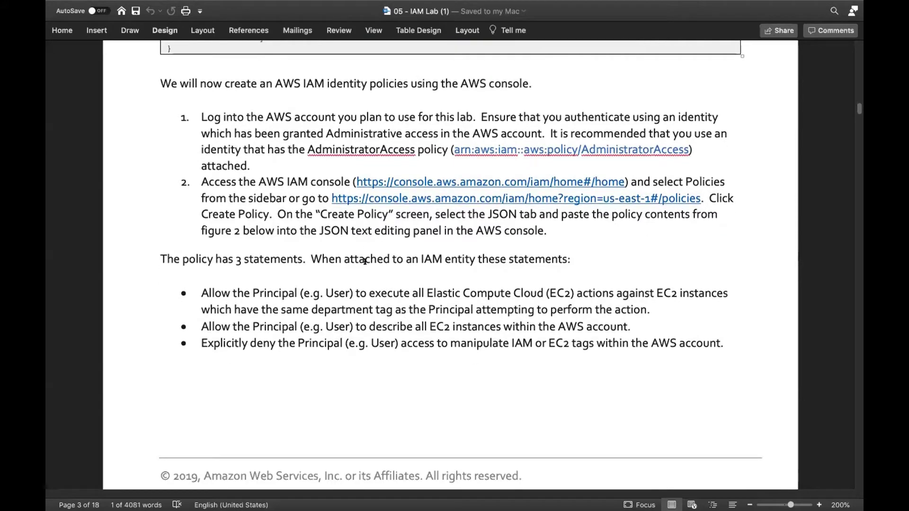
scroll(365, 261, down, 1)
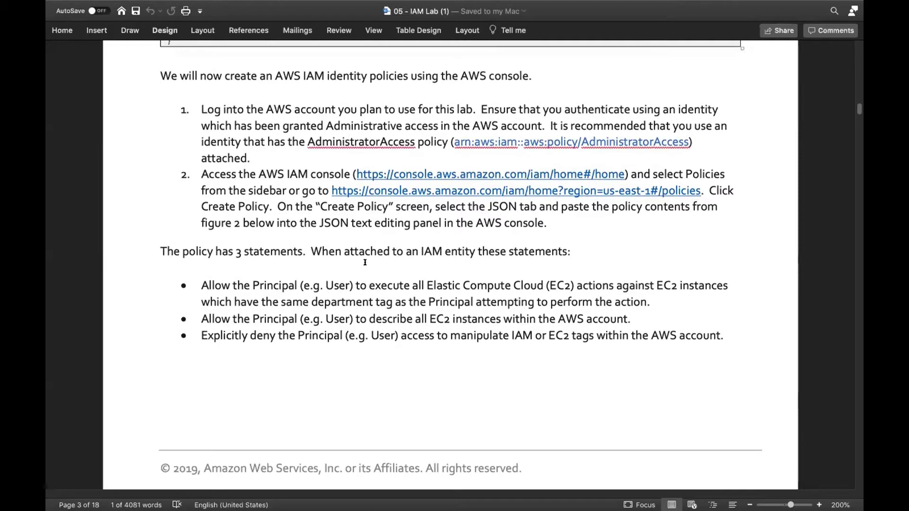
scroll(364, 262, down, 1)
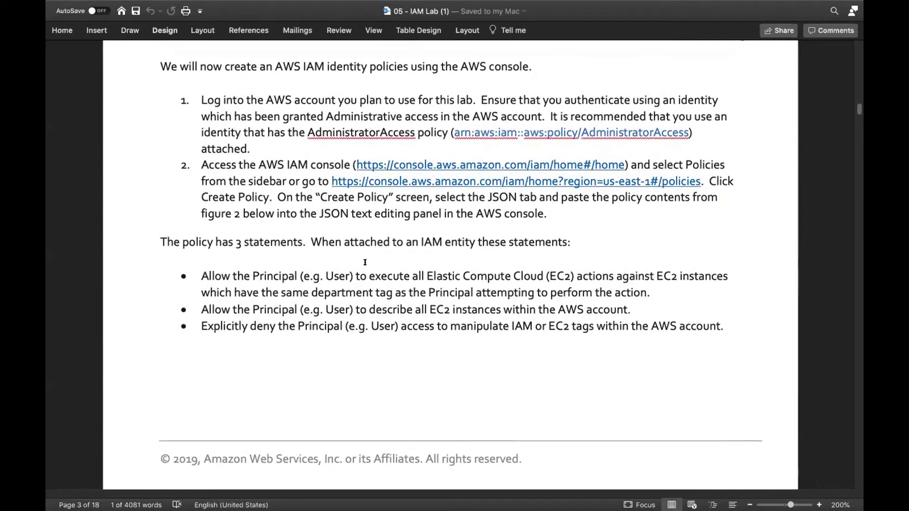
scroll(365, 262, down, 3)
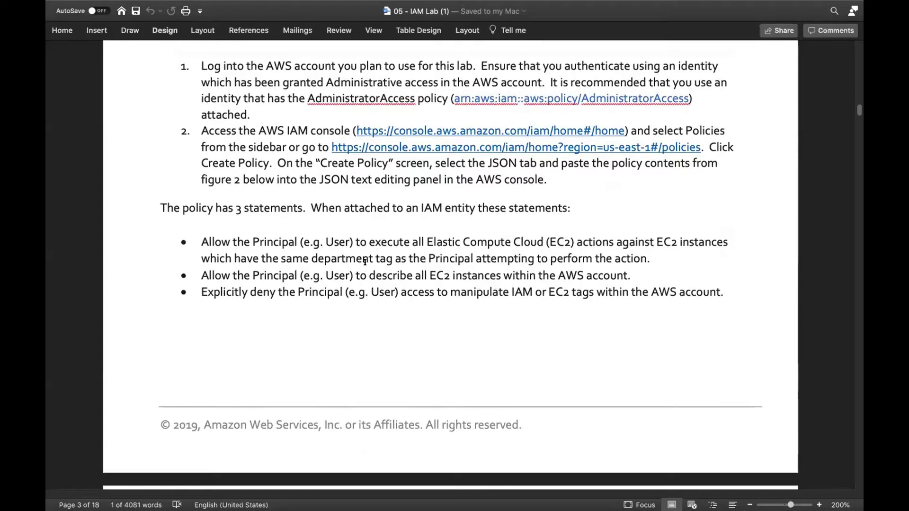
scroll(365, 262, down, 3)
scroll(364, 262, down, 5)
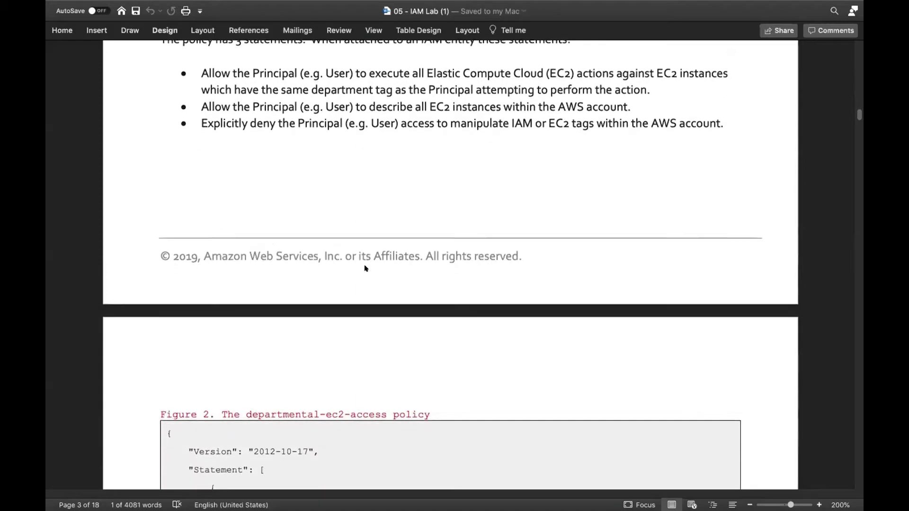
scroll(365, 268, down, 10)
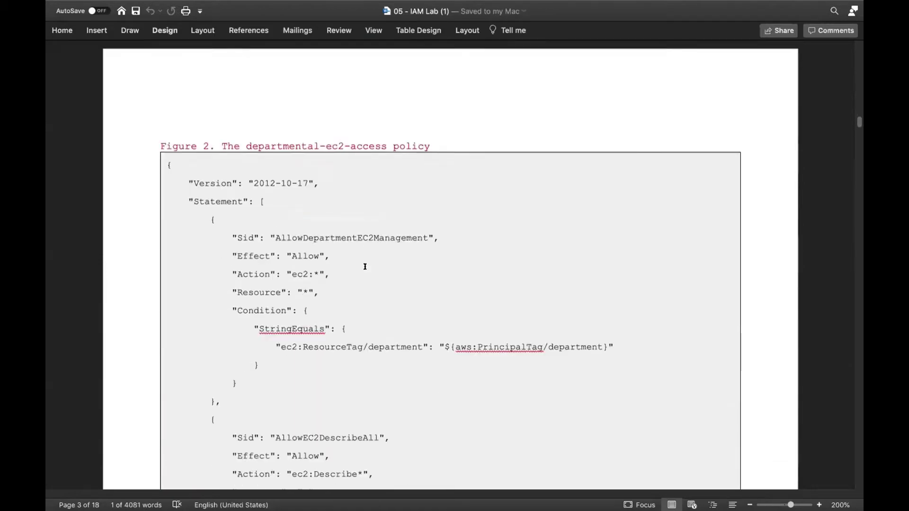
scroll(365, 266, down, 4)
scroll(365, 267, down, 1)
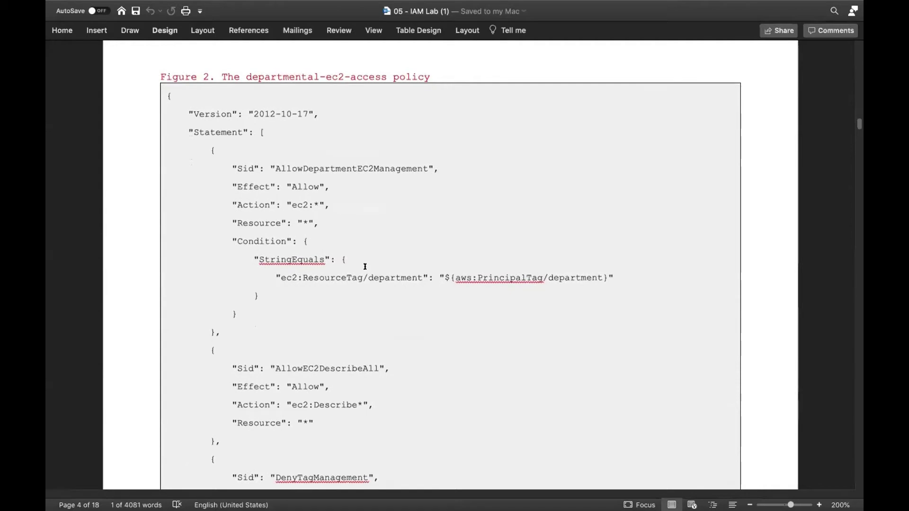
scroll(365, 266, down, 1)
drag(275, 156, 422, 154)
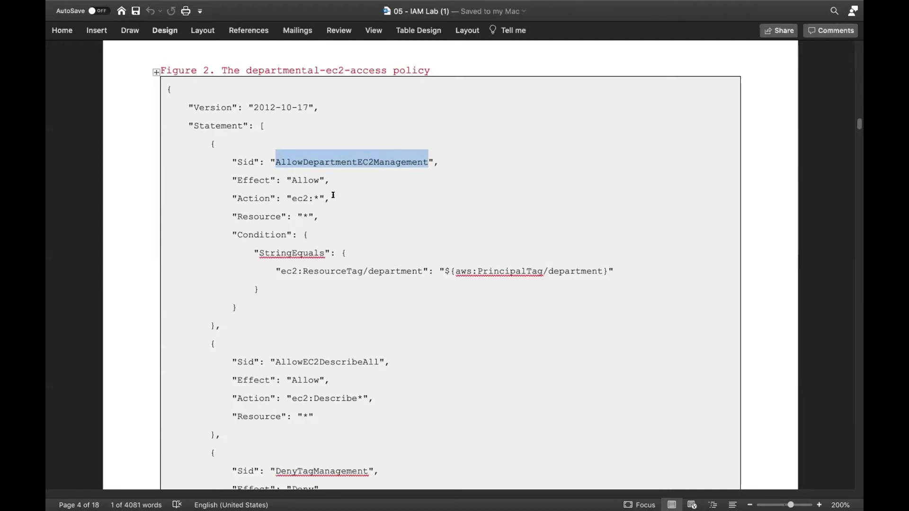
drag(321, 215, 230, 213)
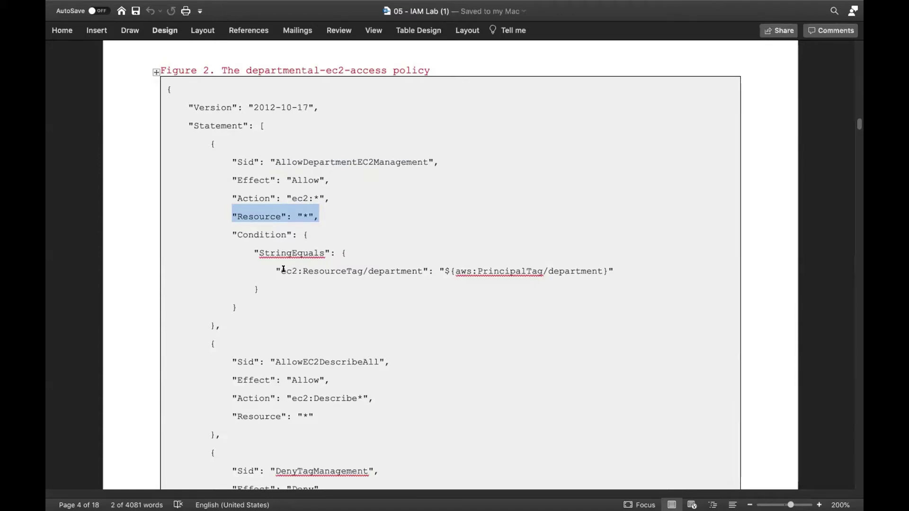
drag(280, 270, 323, 269)
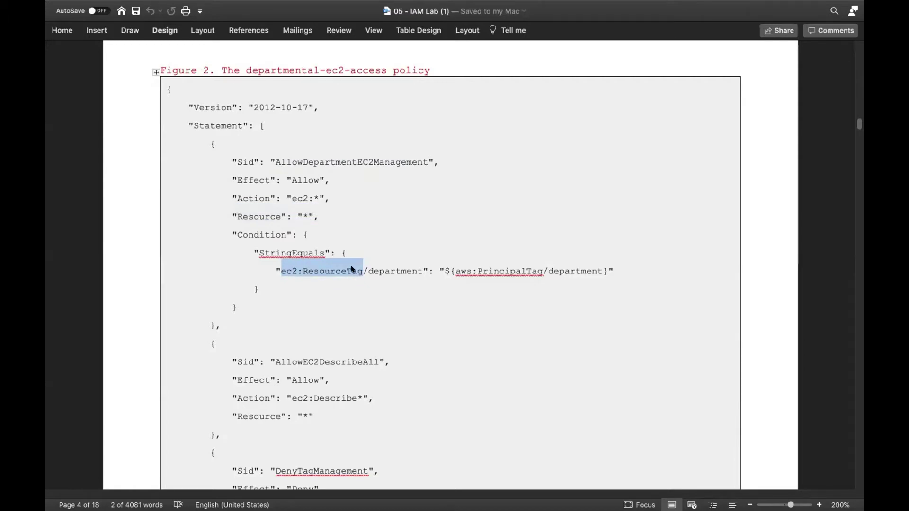
drag(368, 268, 420, 268)
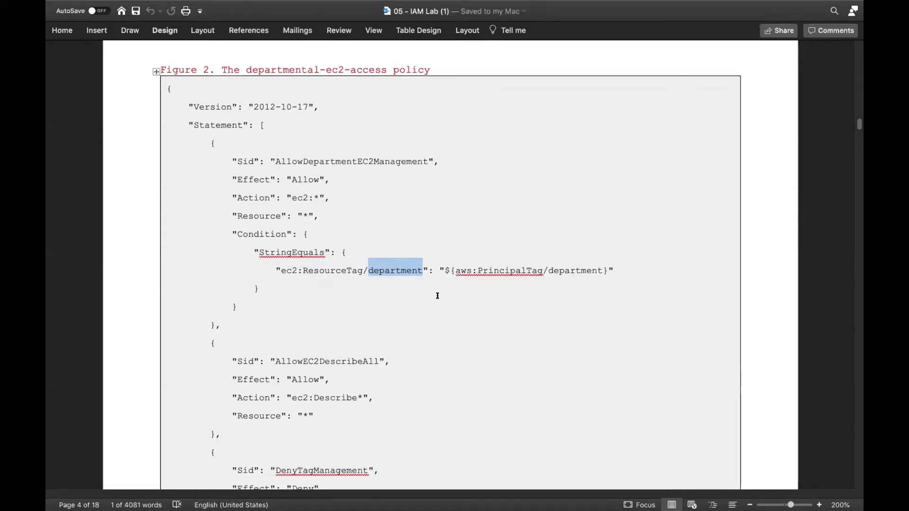
scroll(433, 296, down, 3)
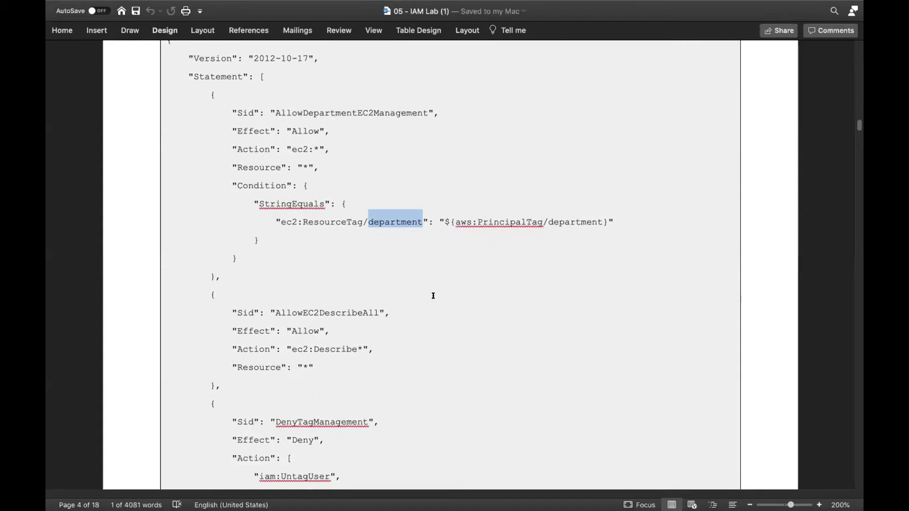
scroll(433, 296, down, 1)
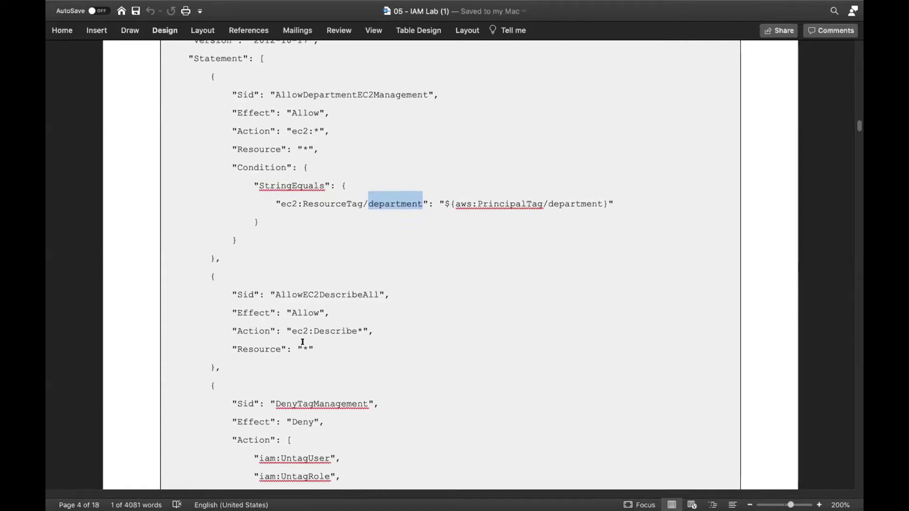
drag(313, 349, 240, 342)
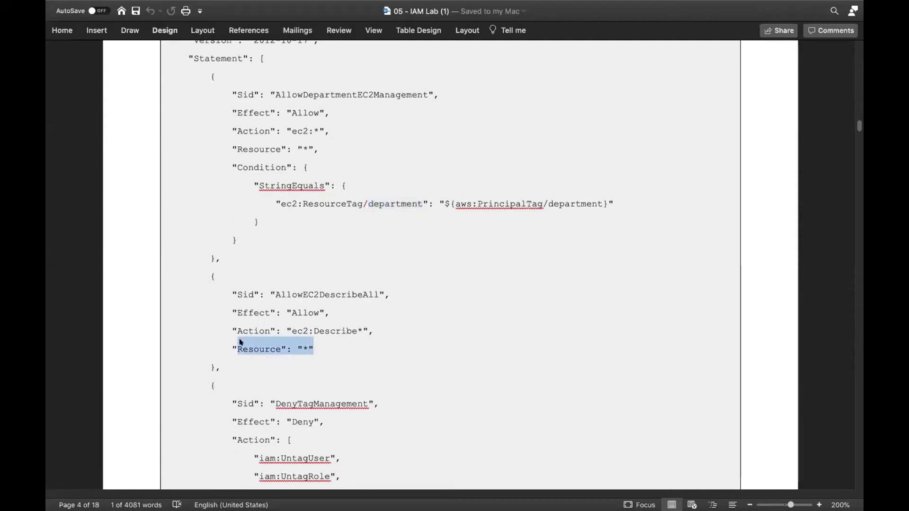
drag(294, 222, 238, 132)
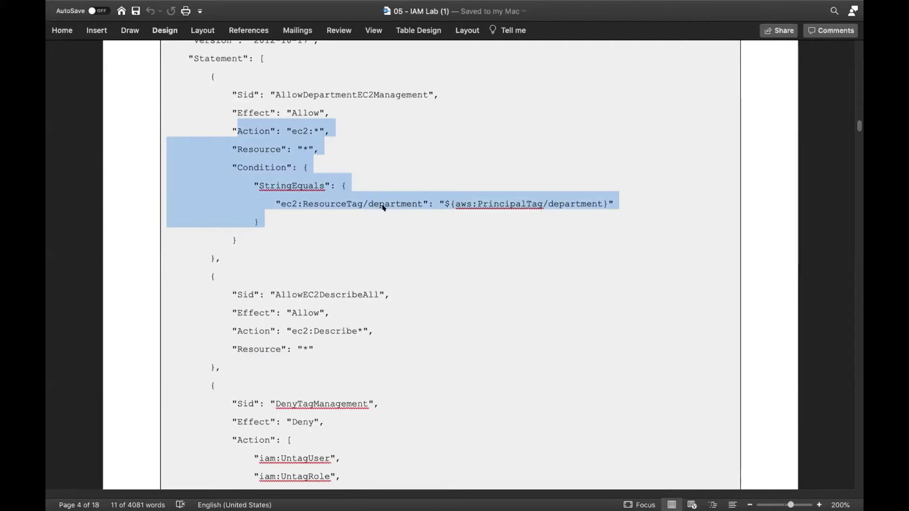
scroll(504, 208, down, 2)
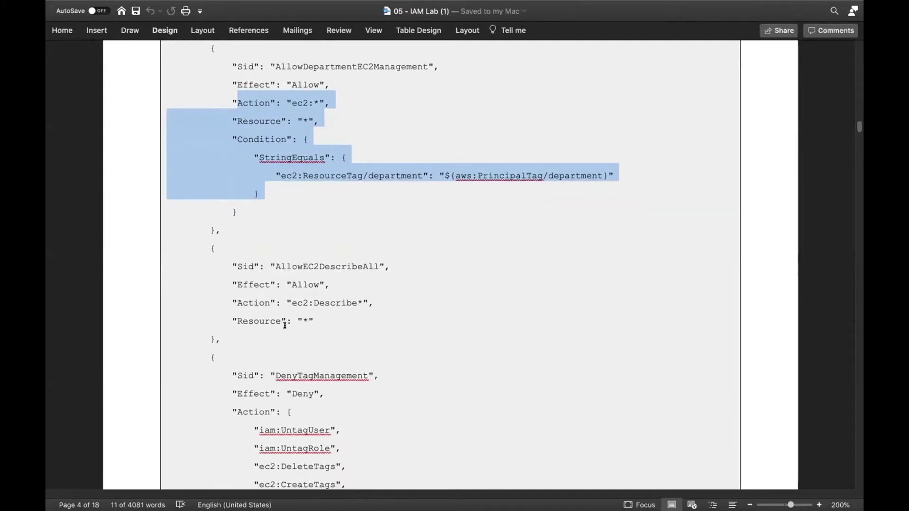
drag(279, 339, 184, 252)
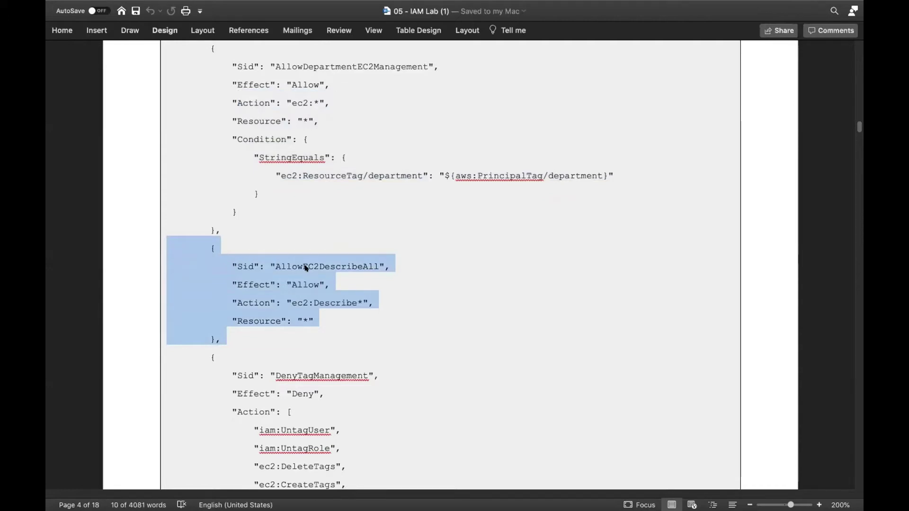
scroll(301, 266, down, 2)
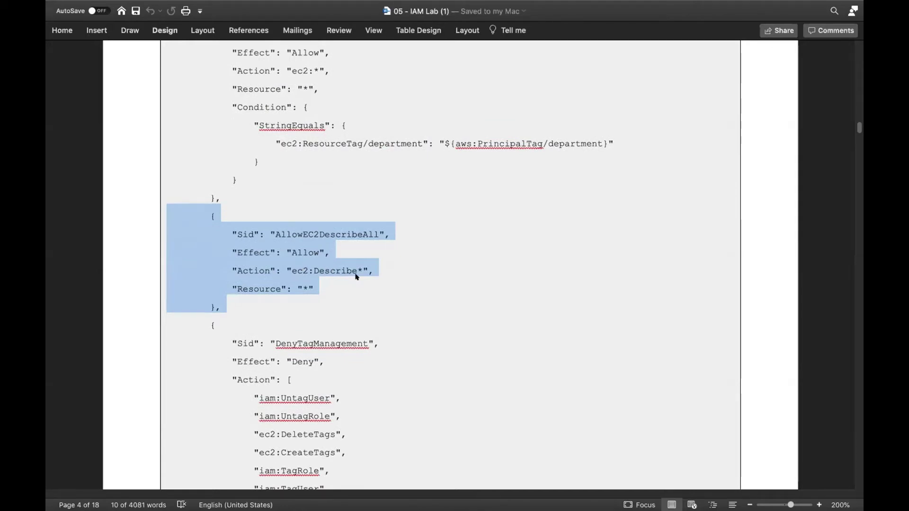
scroll(355, 276, down, 1)
scroll(356, 277, down, 8)
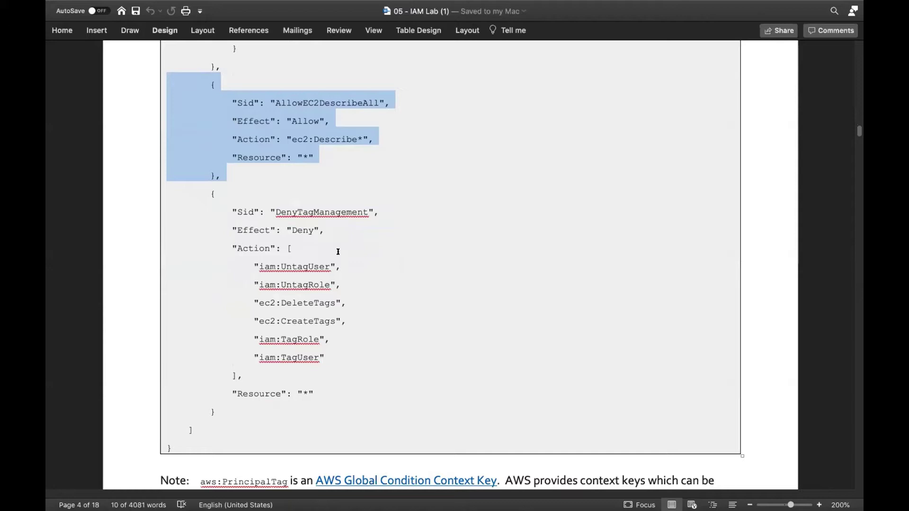
scroll(338, 251, down, 1)
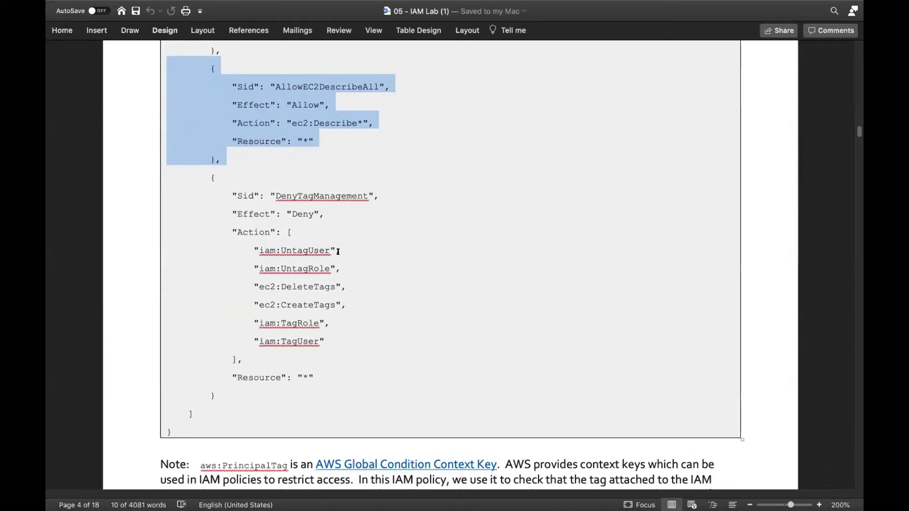
scroll(338, 251, down, 7)
- Scroll up and down the lab document to review the policy-creation steps
scroll(337, 251, down, 12)
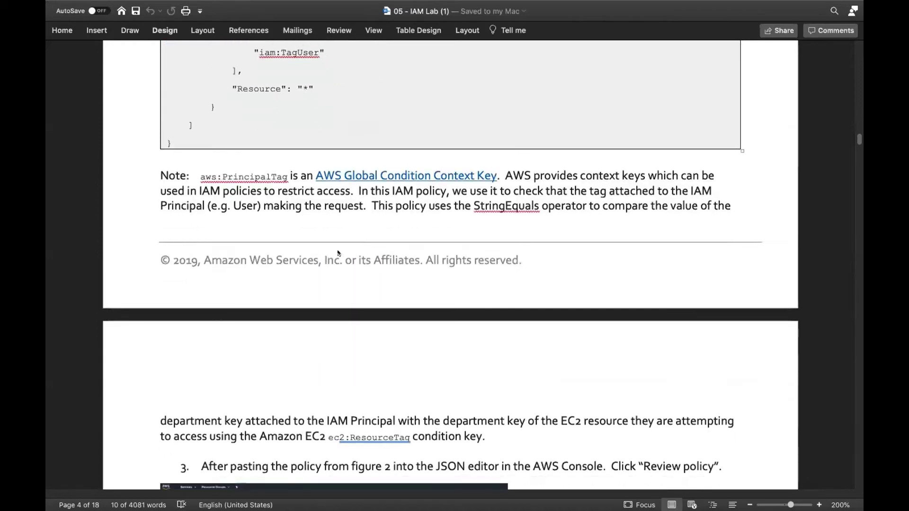
scroll(338, 252, up, 20)
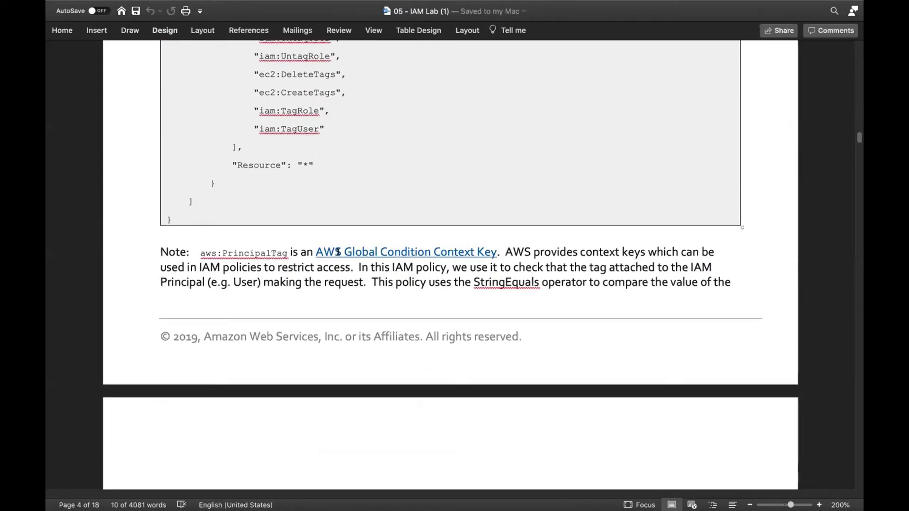
scroll(338, 251, up, 12)
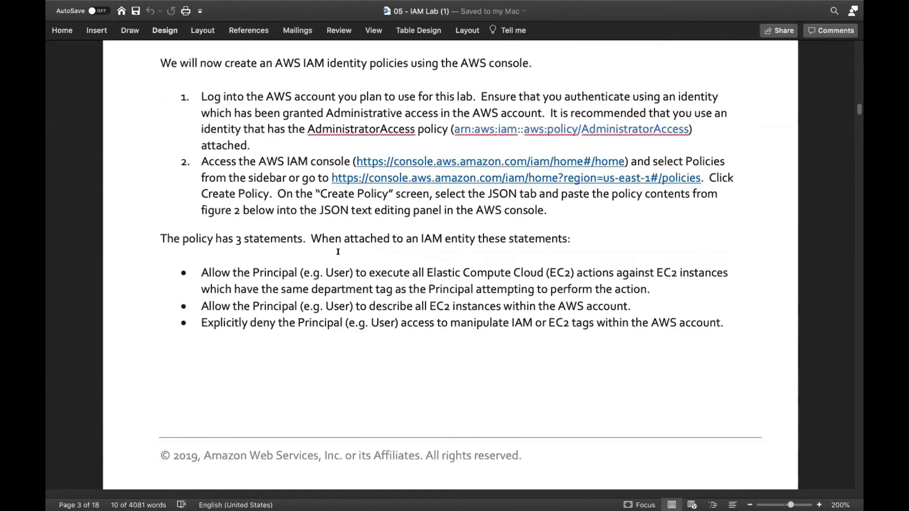
scroll(338, 251, up, 1)
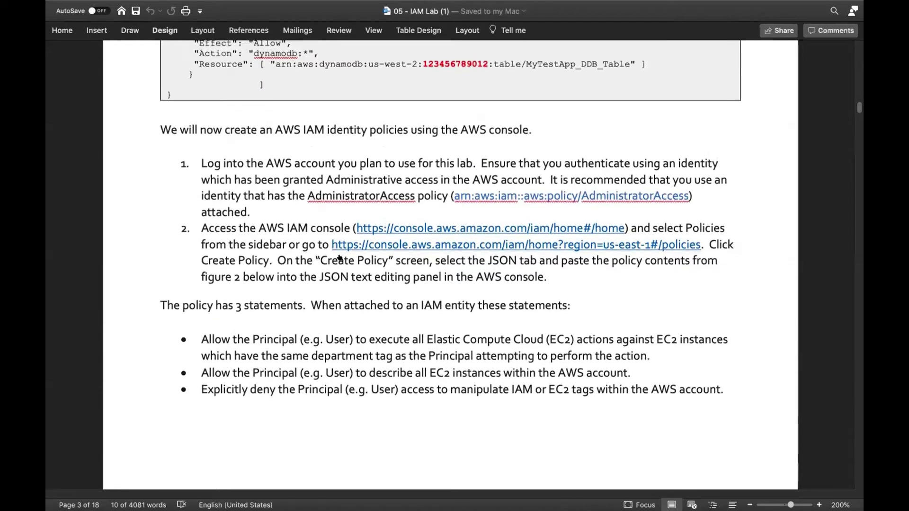
scroll(339, 257, up, 1)
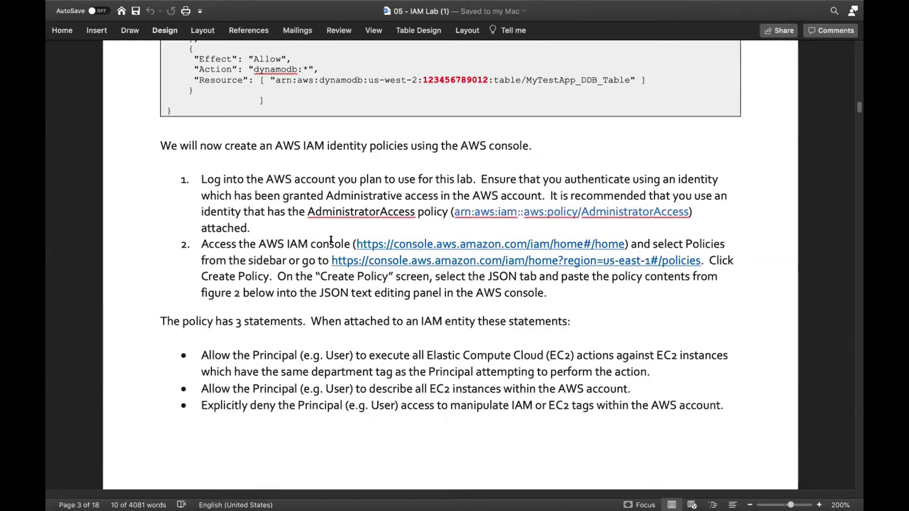
scroll(330, 239, down, 10)
scroll(331, 239, down, 7)
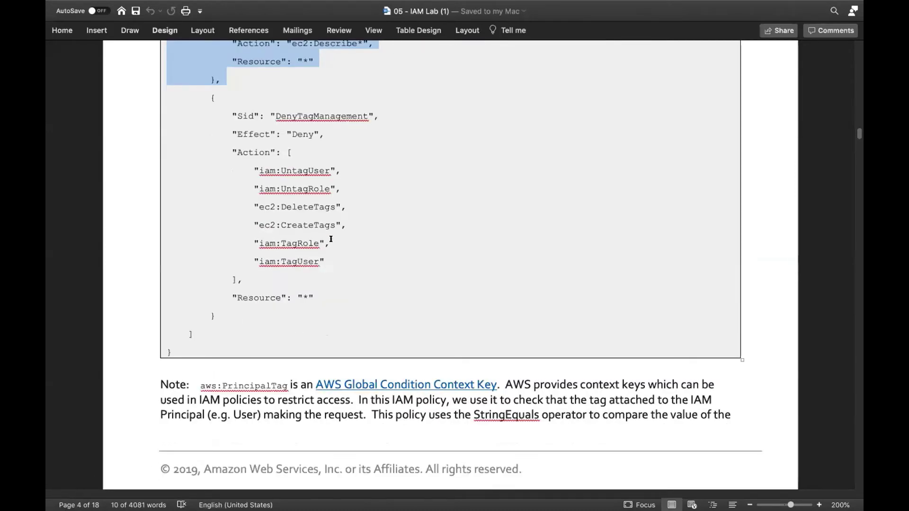
scroll(330, 239, down, 10)
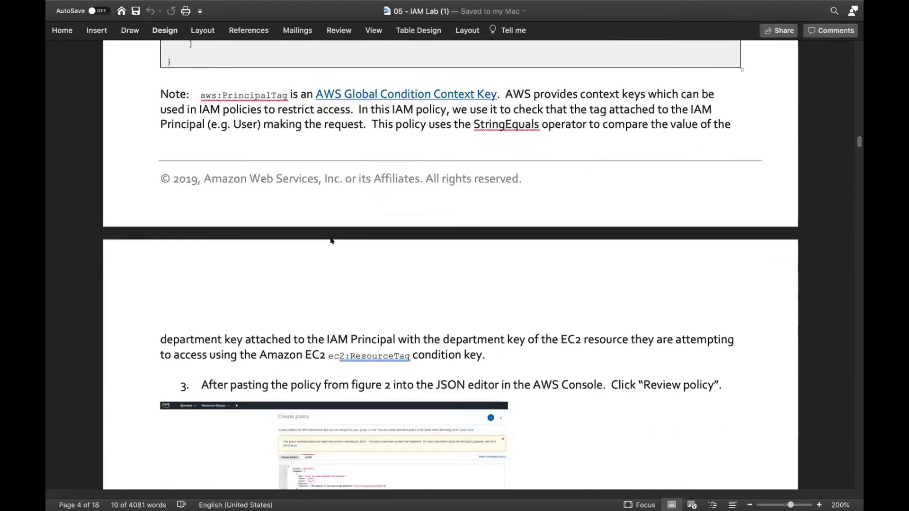
scroll(331, 240, down, 8)
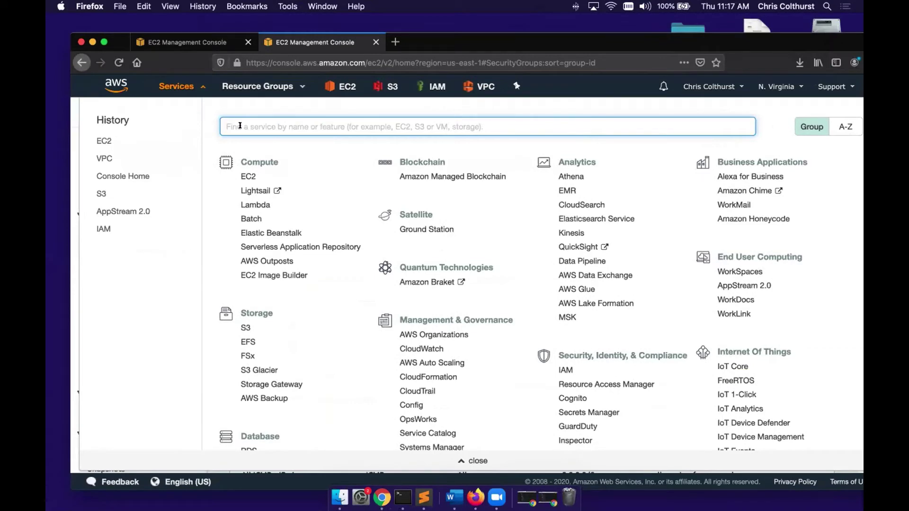
- Search the AWS services list for IAM and go to the IAM console
click(174, 87)
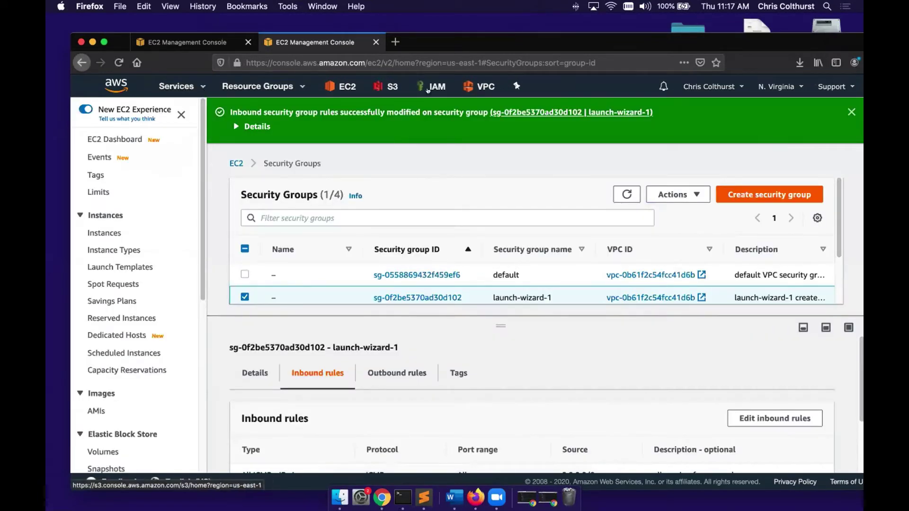
click(189, 87)
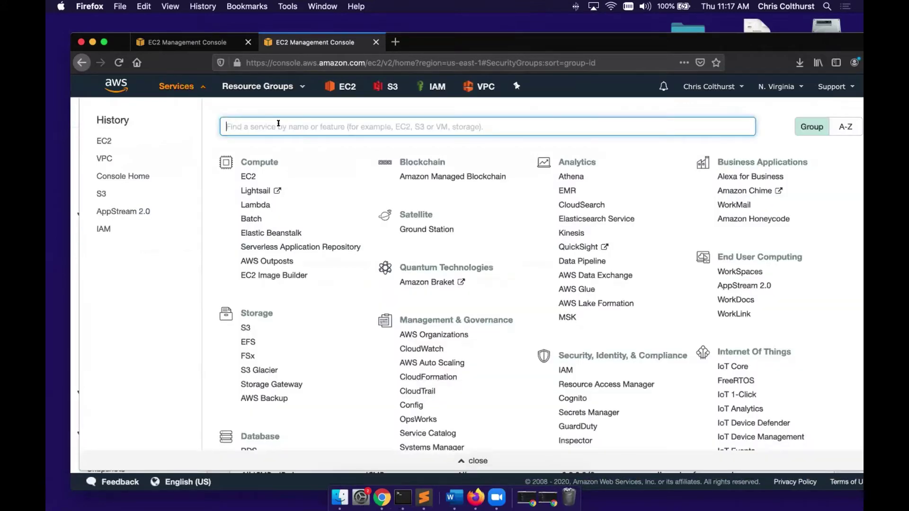
text(IAM)
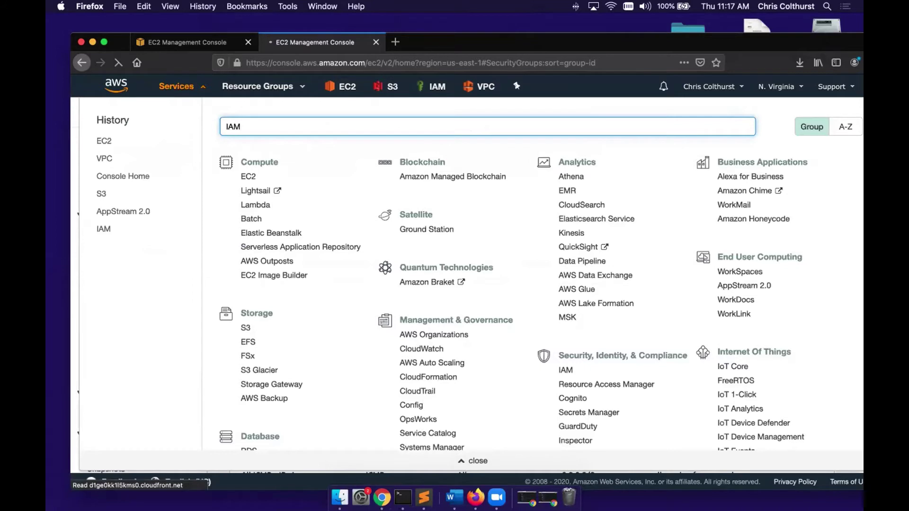
key(Return)
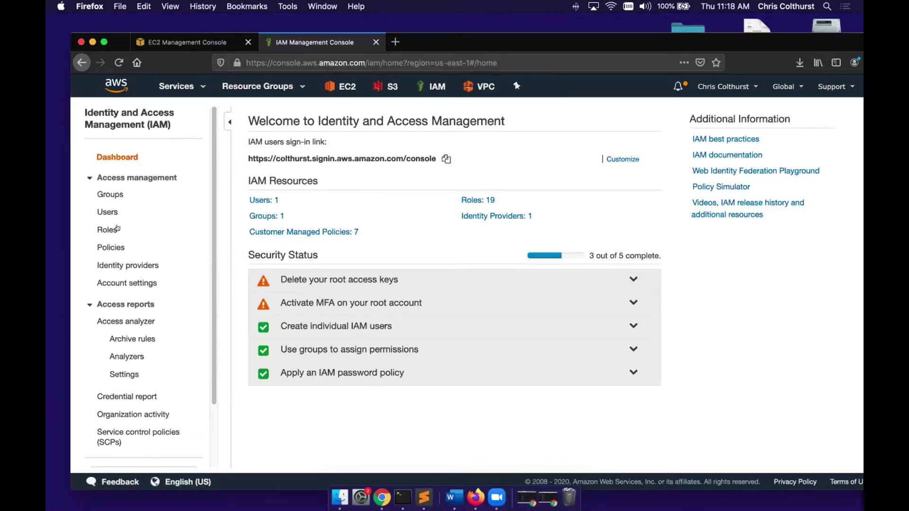
- Go to the IAM Policies list and start creating a new policy
click(107, 247)
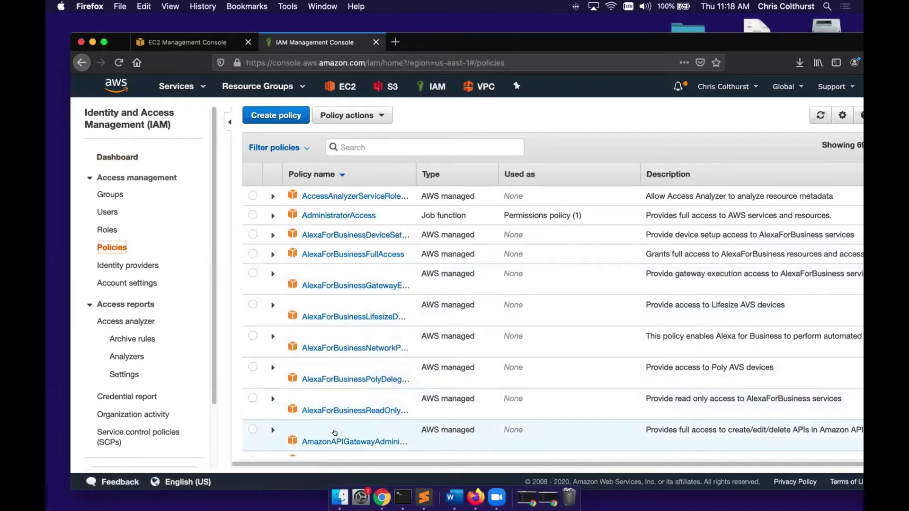
scroll(336, 431, down, 2)
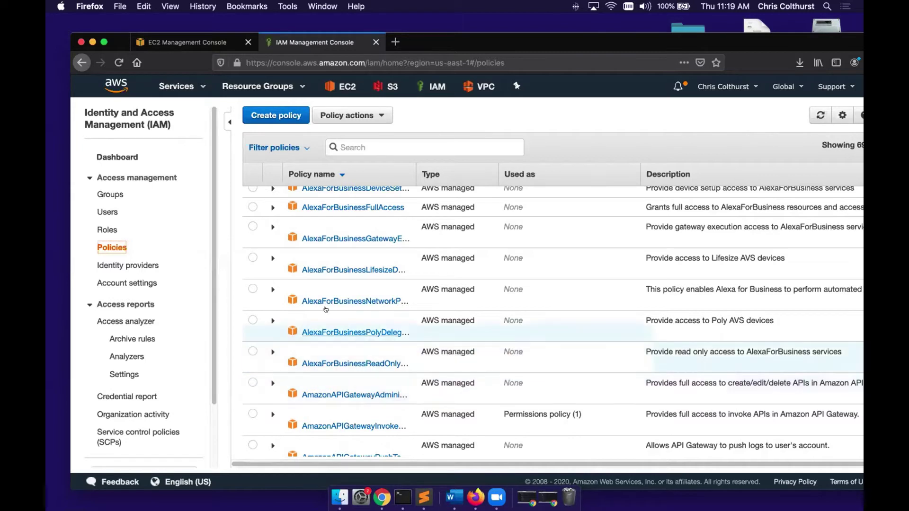
scroll(325, 316, up, 2)
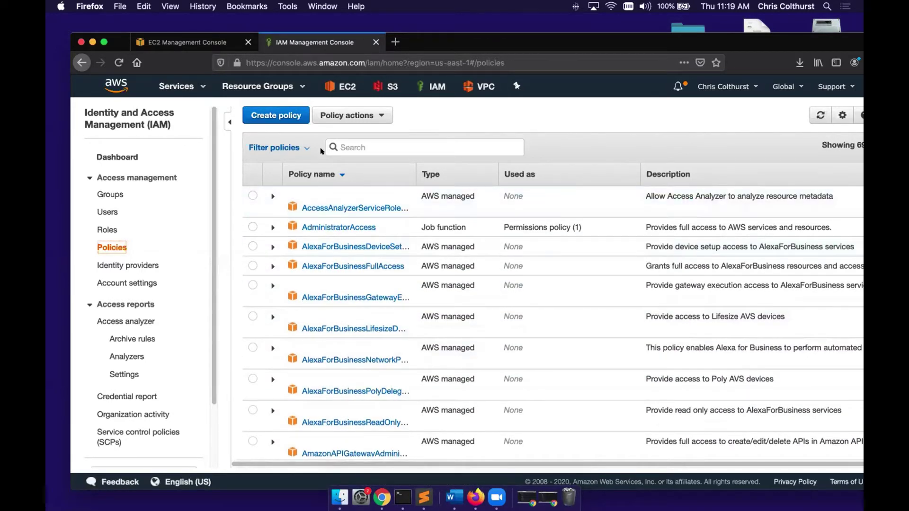
click(287, 116)
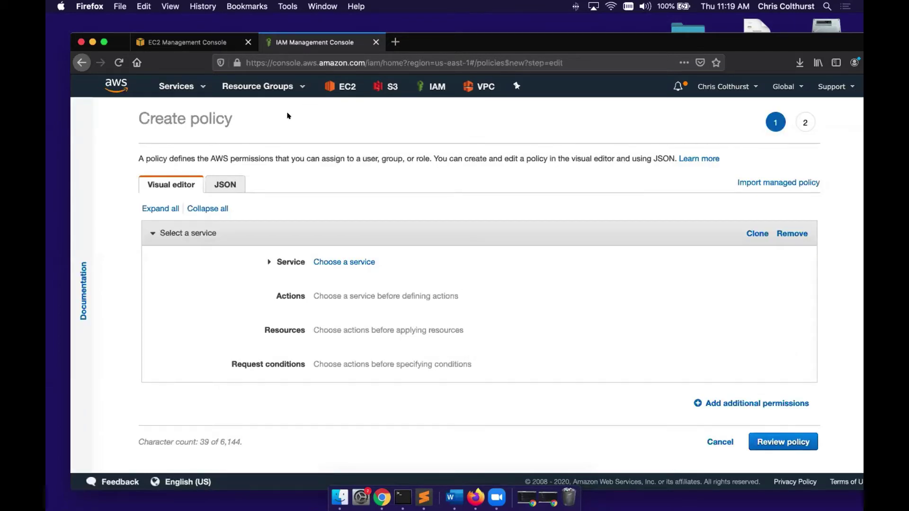
- Switch the Create policy editor to JSON, then bring up the Word lab instructions
click(233, 182)
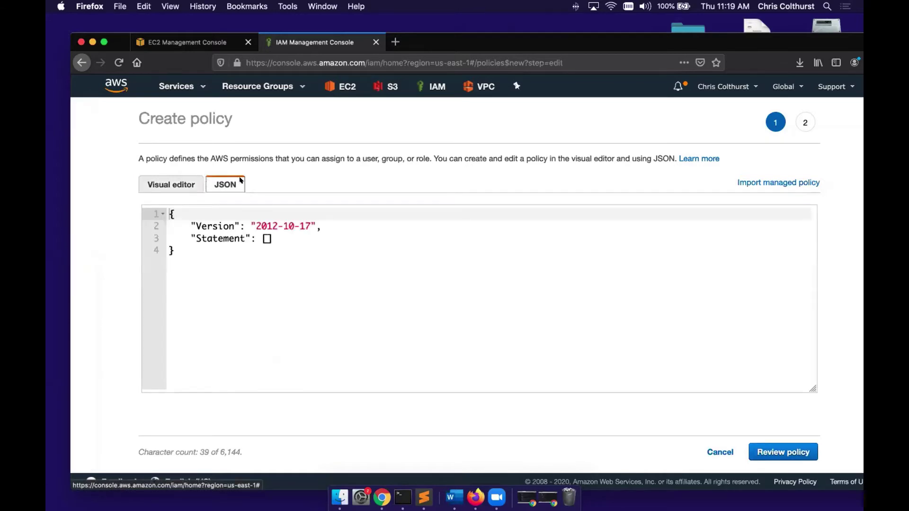
click(201, 45)
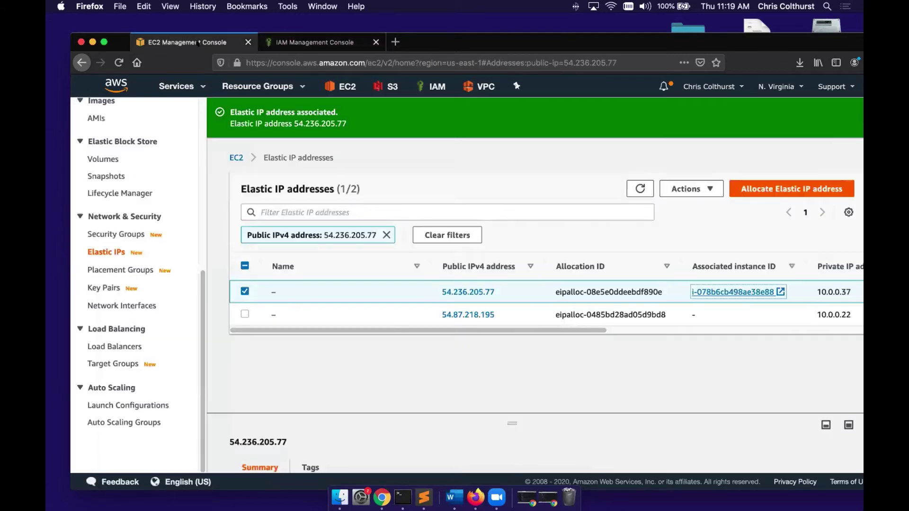
click(288, 43)
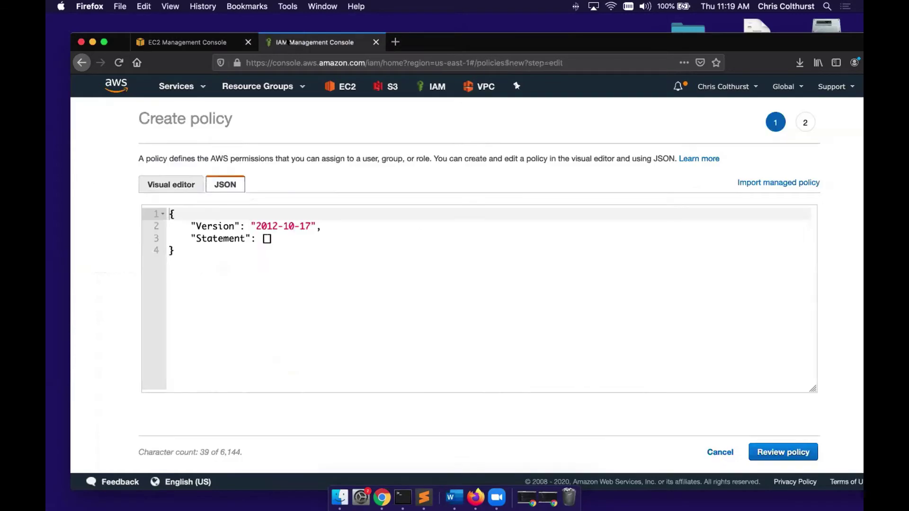
key(ctrl+Right)
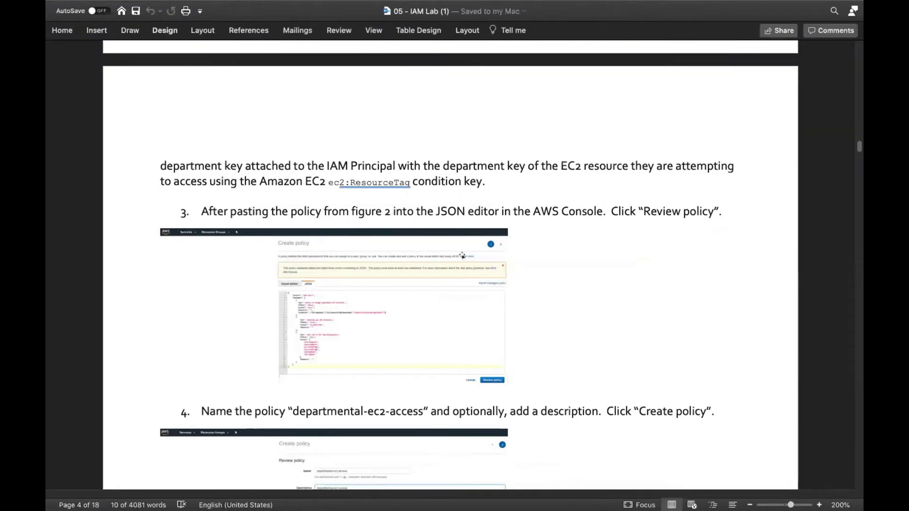
- Copy the entire Figure 2 departmental-ec2-access policy JSON and switch back to the browser
scroll(462, 256, up, 15)
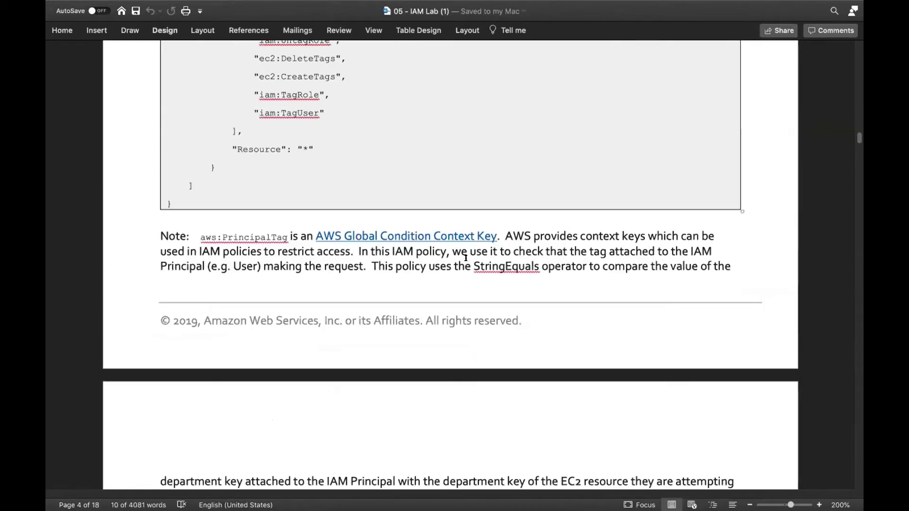
drag(173, 358, 169, 169)
right_click(169, 168)
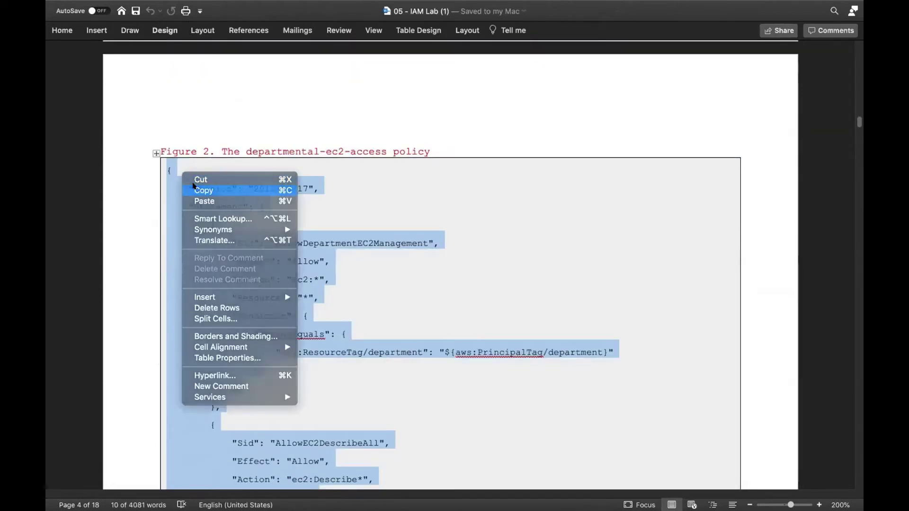
click(194, 188)
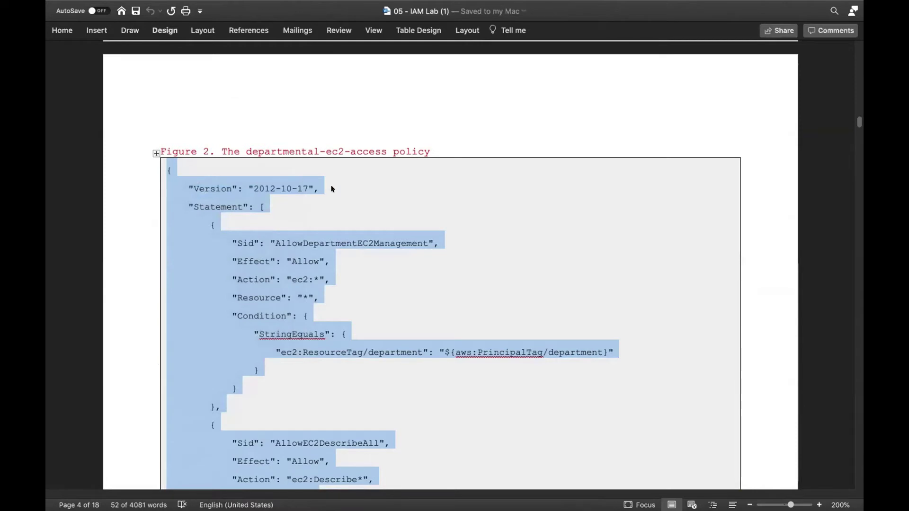
scroll(331, 189, down, 3)
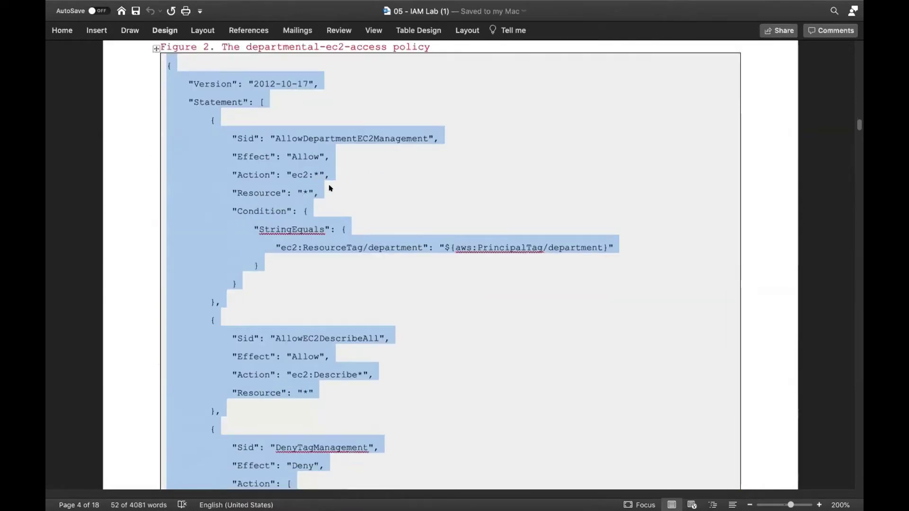
key(ctrl+Left)
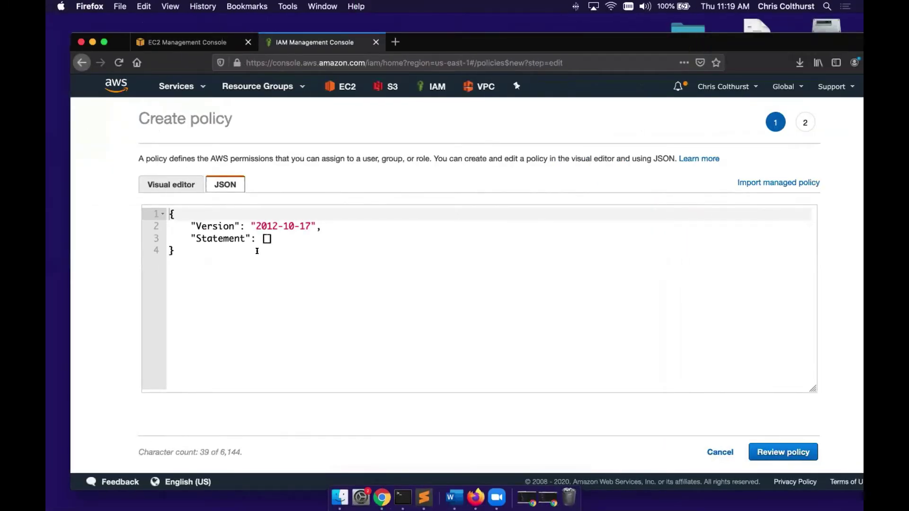
- Replace the placeholder JSON with the copied policy and continue to Review policy
click(257, 251)
drag(247, 251, 167, 207)
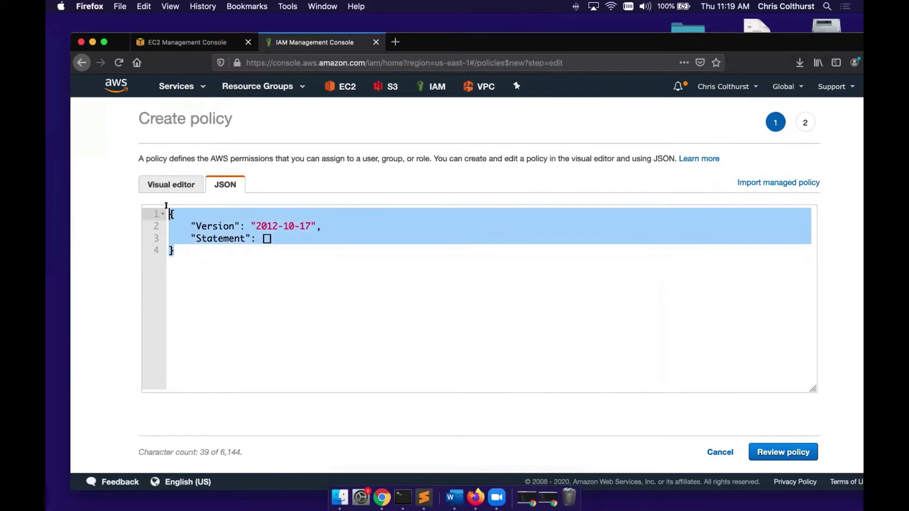
key(super+v)
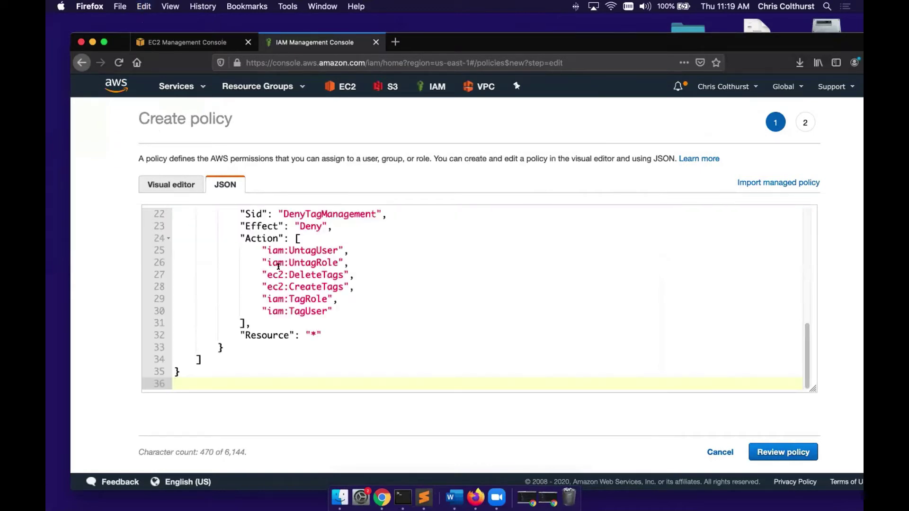
scroll(383, 332, up, 7)
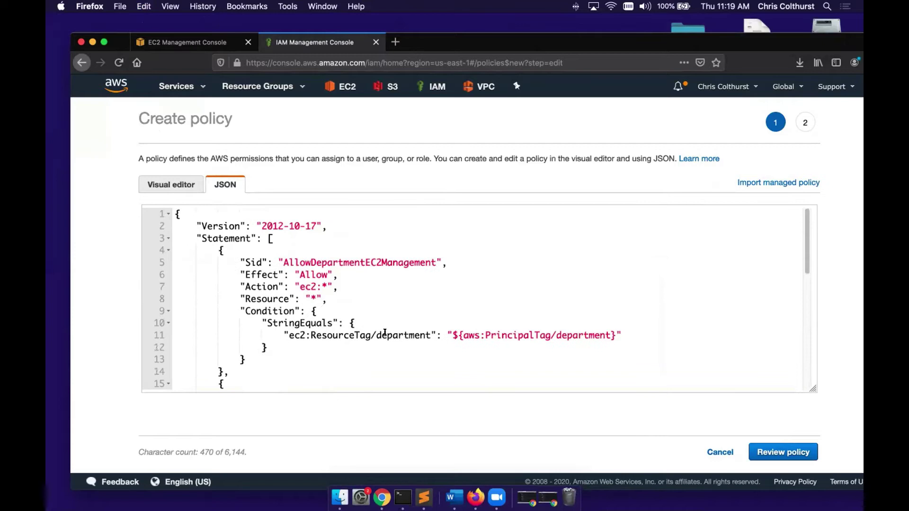
click(768, 449)
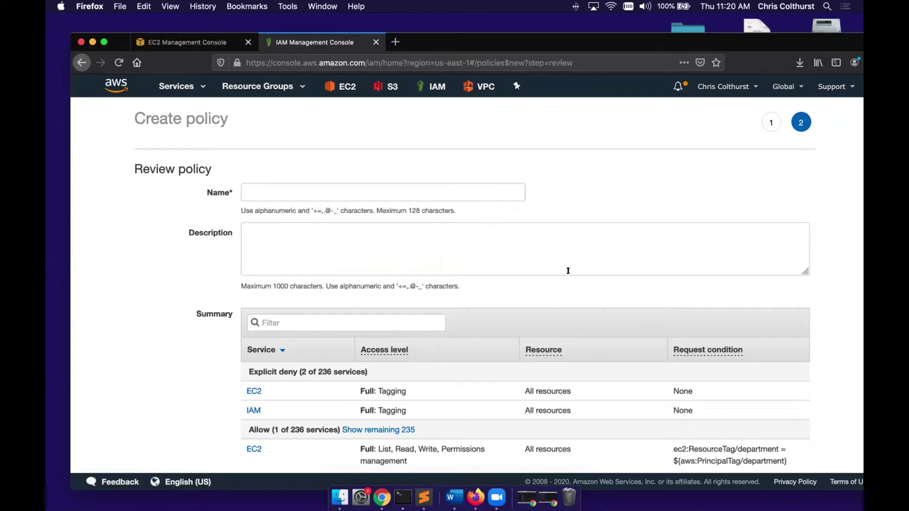
- In the Word lab document, select the policy name given in step 4
key(ctrl+Right)
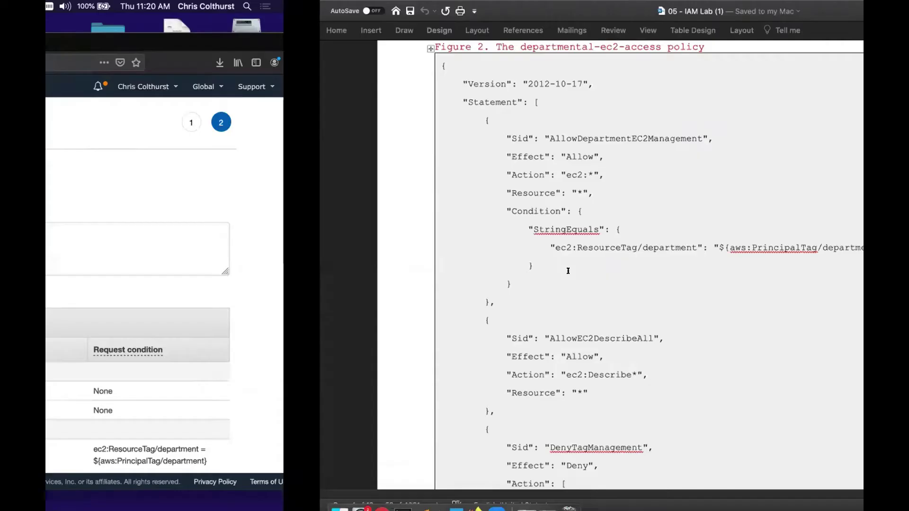
scroll(566, 284, down, 5)
scroll(566, 285, down, 10)
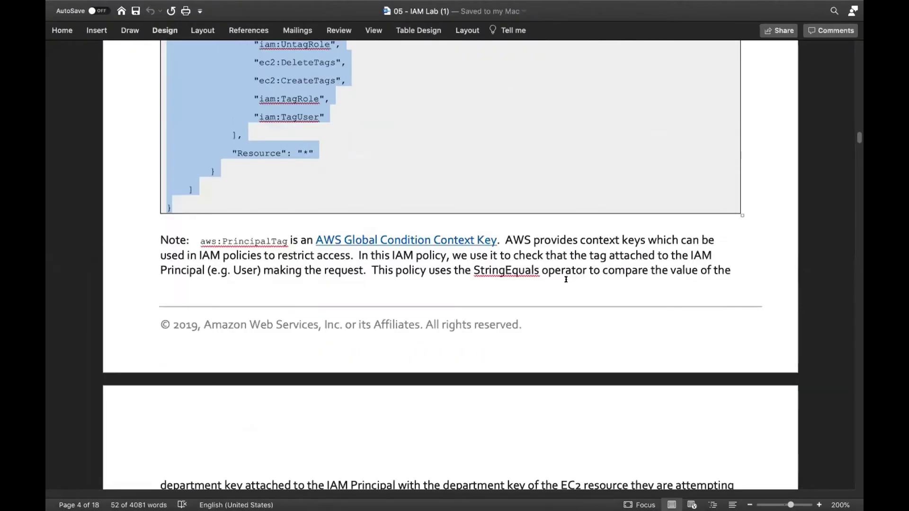
scroll(560, 287, down, 10)
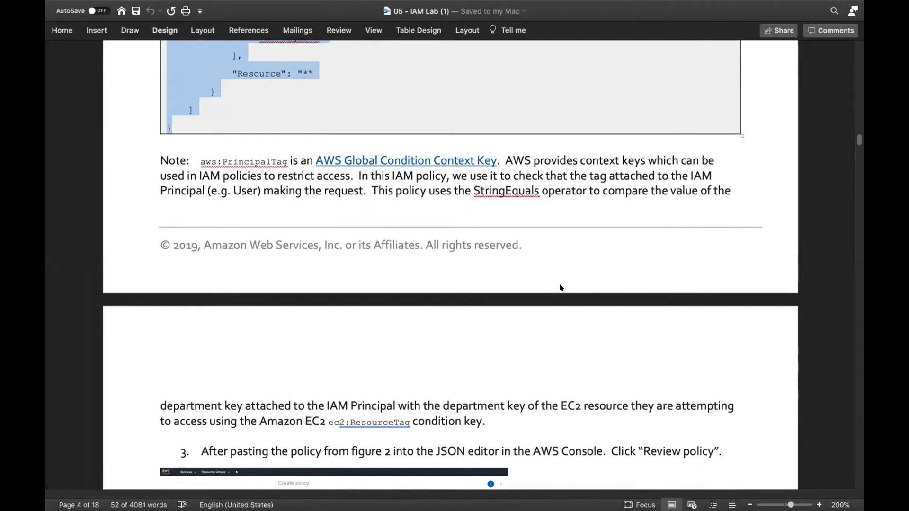
scroll(560, 285, down, 1)
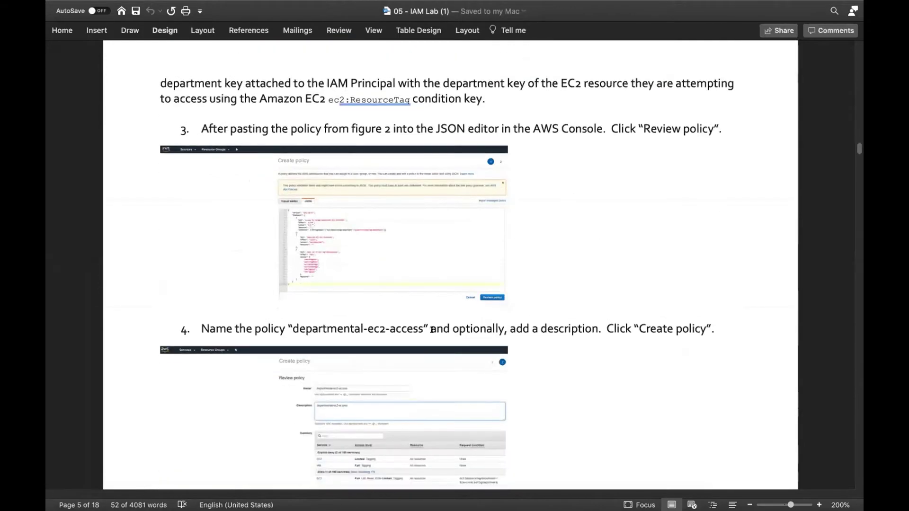
drag(422, 327, 311, 324)
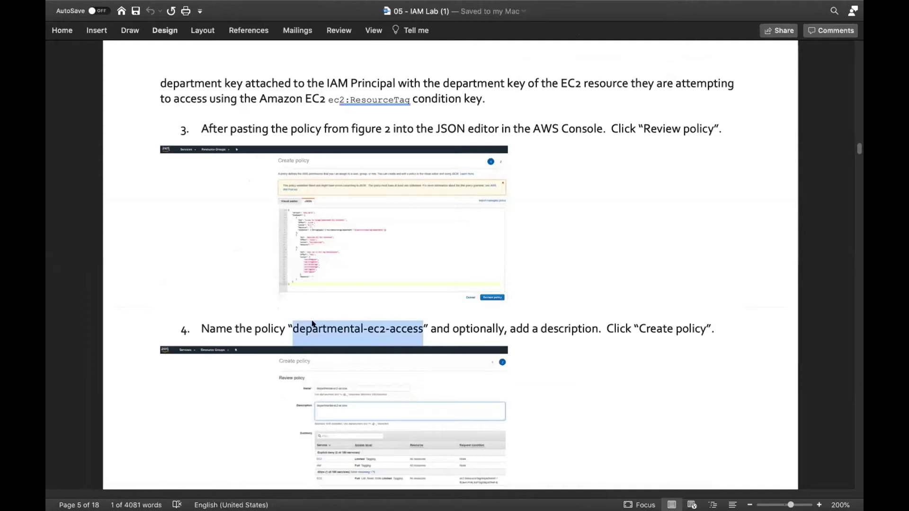
- Create policy departmental-ec2-access with description 'immersion day - departmental-ec2-access'
key(super+Tab)
click(305, 186)
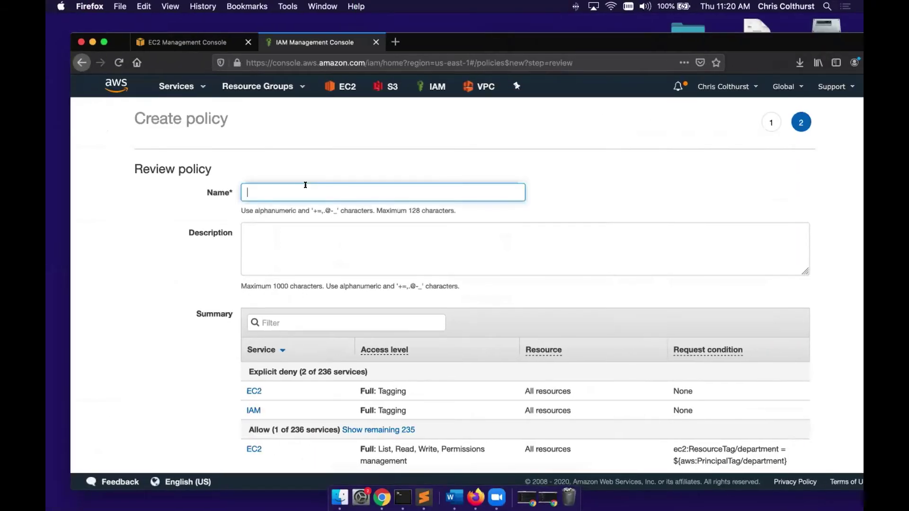
key(super+v)
click(286, 240)
text(immersion d)
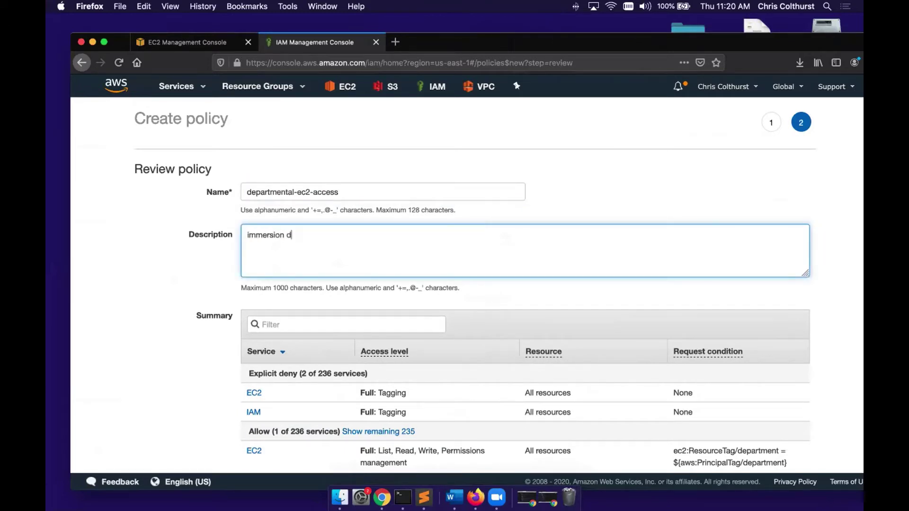
text(ay -)
key(super+v)
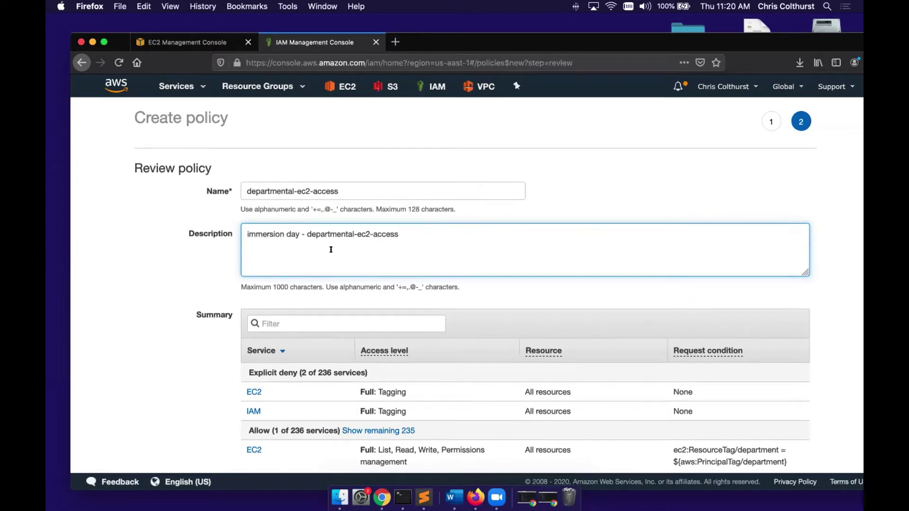
scroll(327, 248, down, 3)
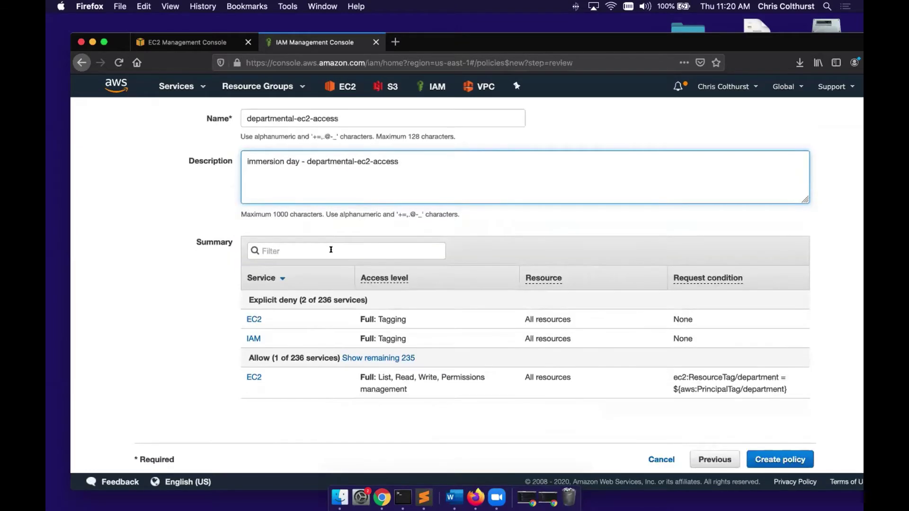
click(775, 459)
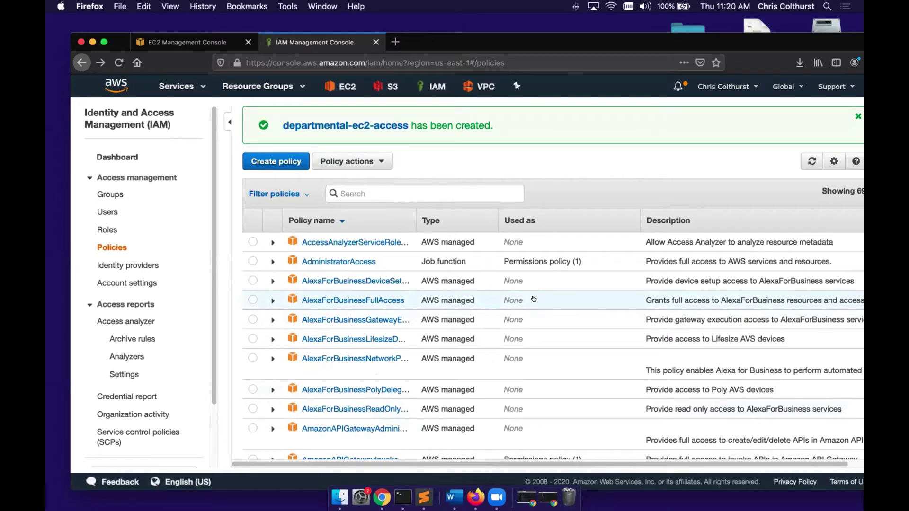
key(ctrl+Right)
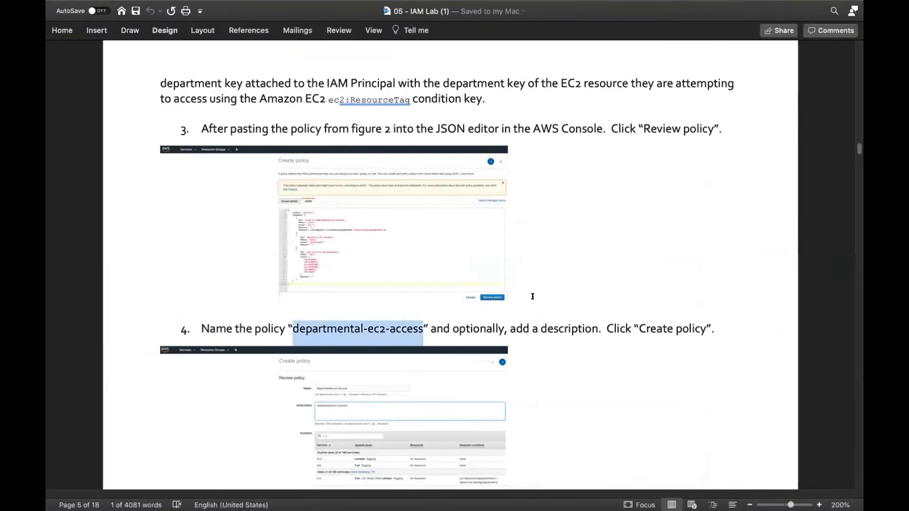
scroll(530, 304, down, 4)
- Scroll the lab document past steps 4 and 5 to step 6 and Figure 3's contractorsassumerole policy
scroll(530, 304, down, 1)
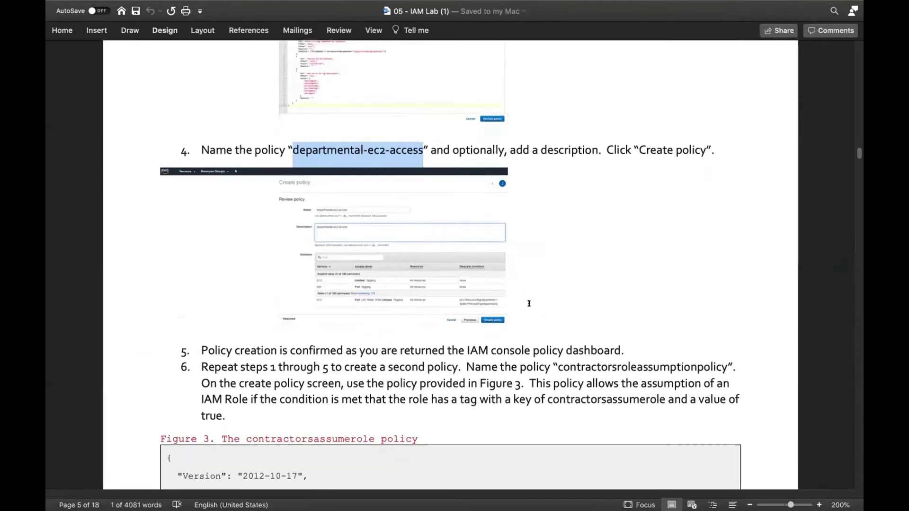
scroll(529, 303, down, 5)
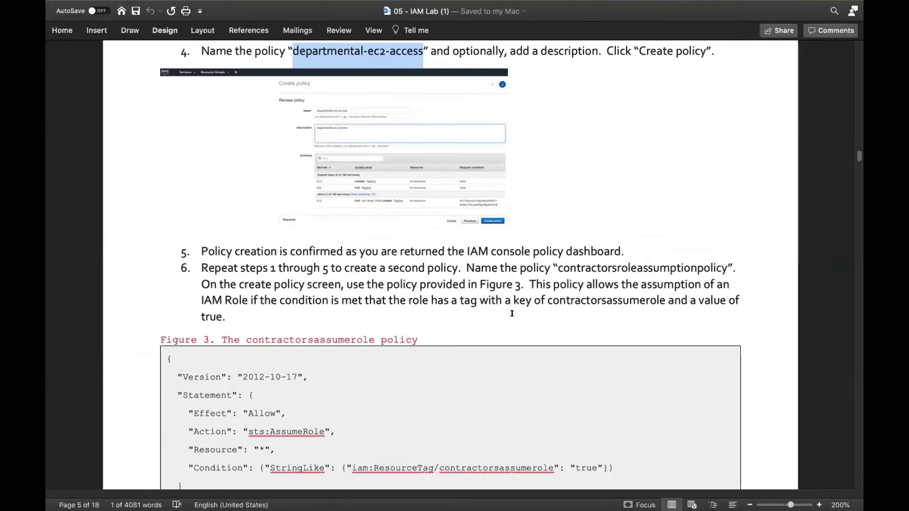
scroll(512, 313, down, 1)
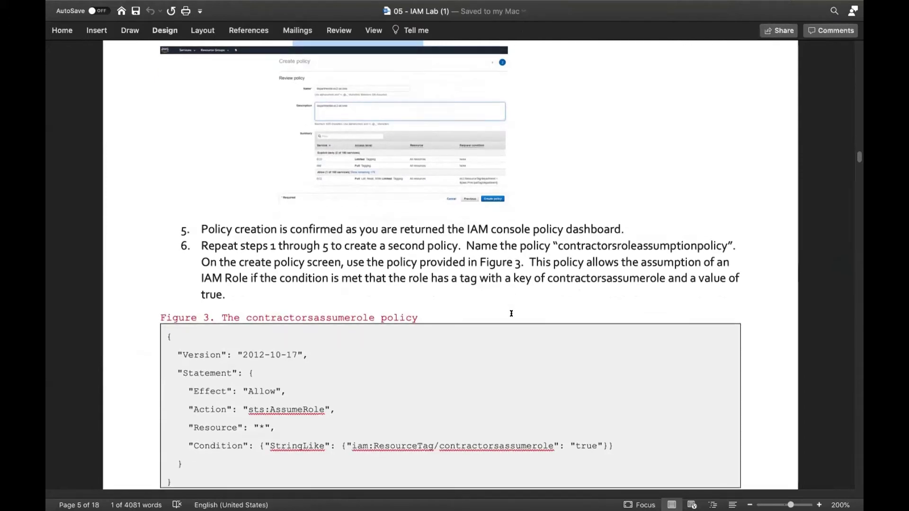
scroll(511, 313, down, 1)
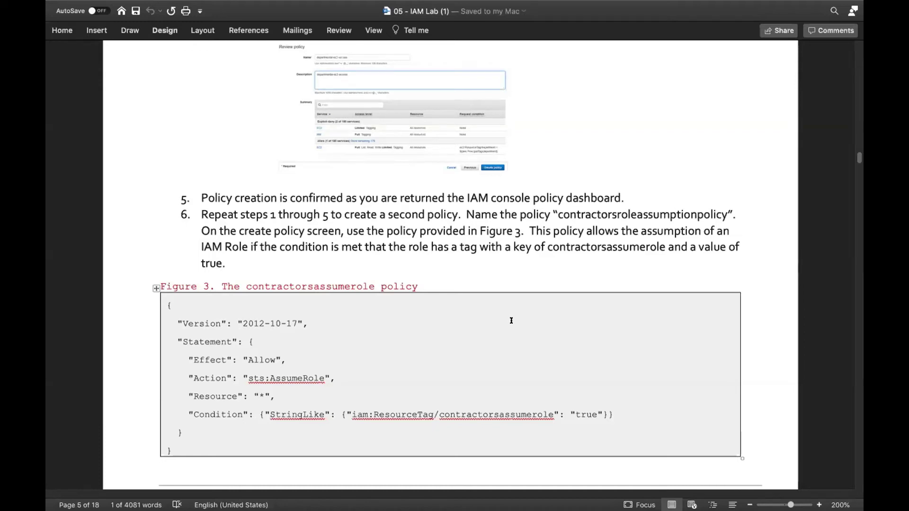
scroll(511, 320, down, 5)
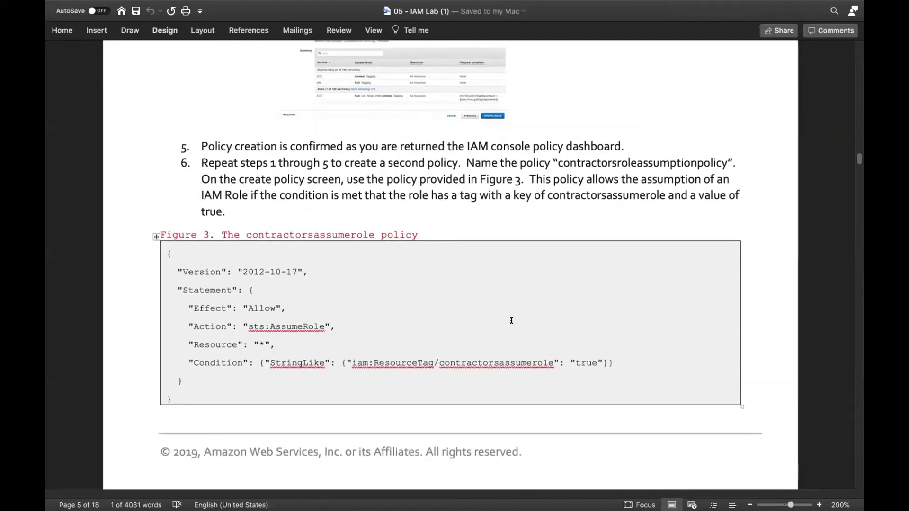
- Read through Part Two step 3 of the lab, then return to Firefox's IAM Policies page
scroll(511, 322, down, 9)
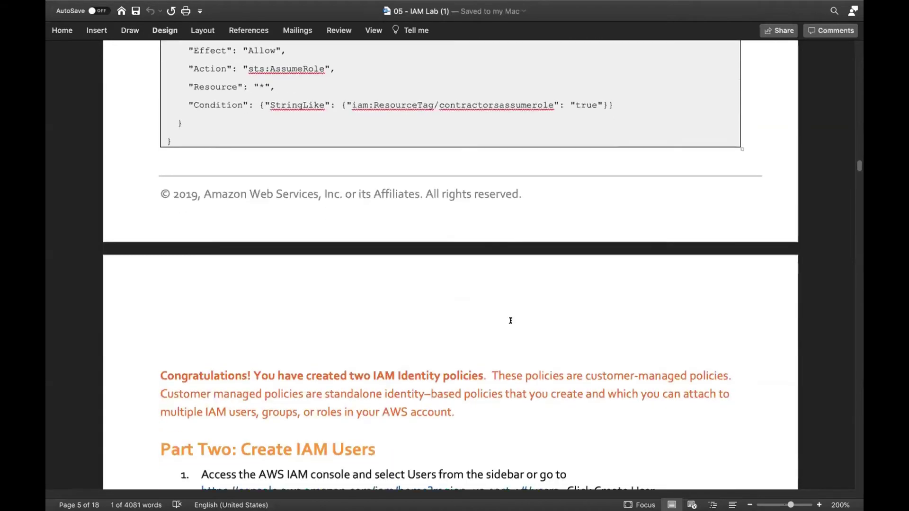
scroll(510, 320, down, 5)
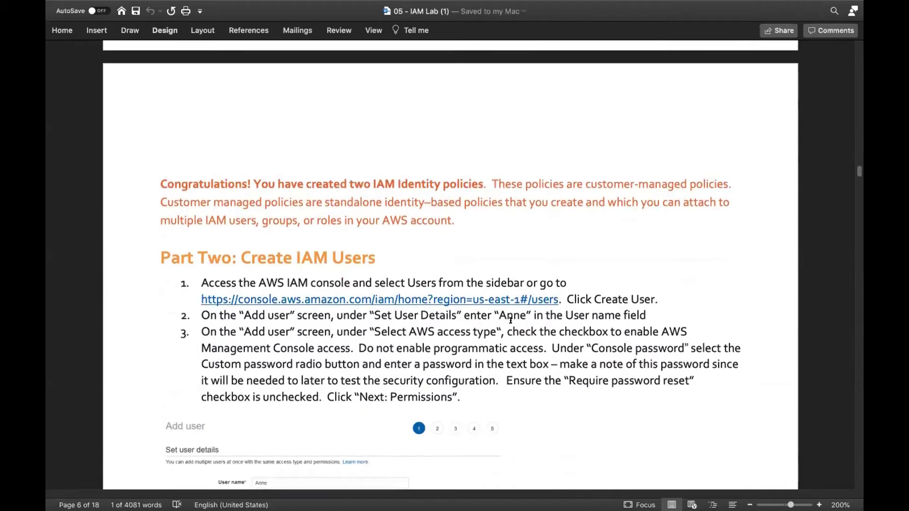
scroll(510, 320, down, 1)
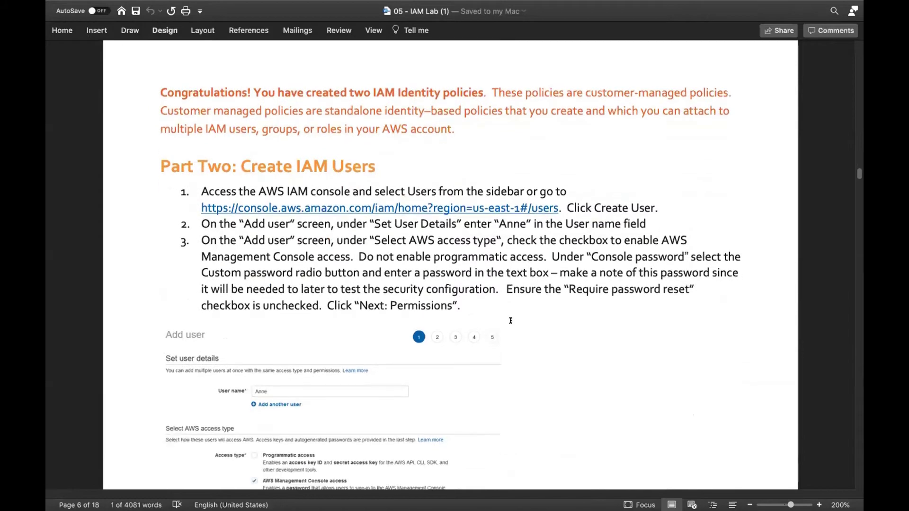
scroll(510, 321, down, 2)
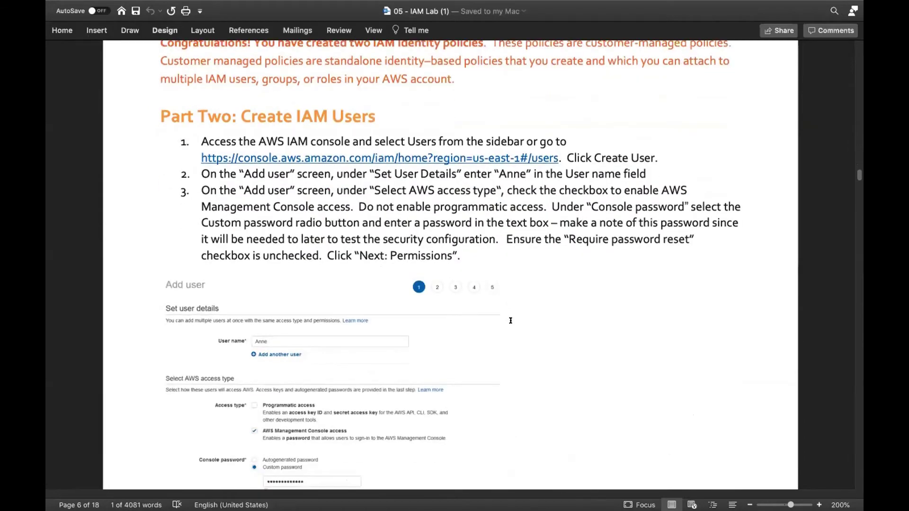
scroll(511, 320, down, 1)
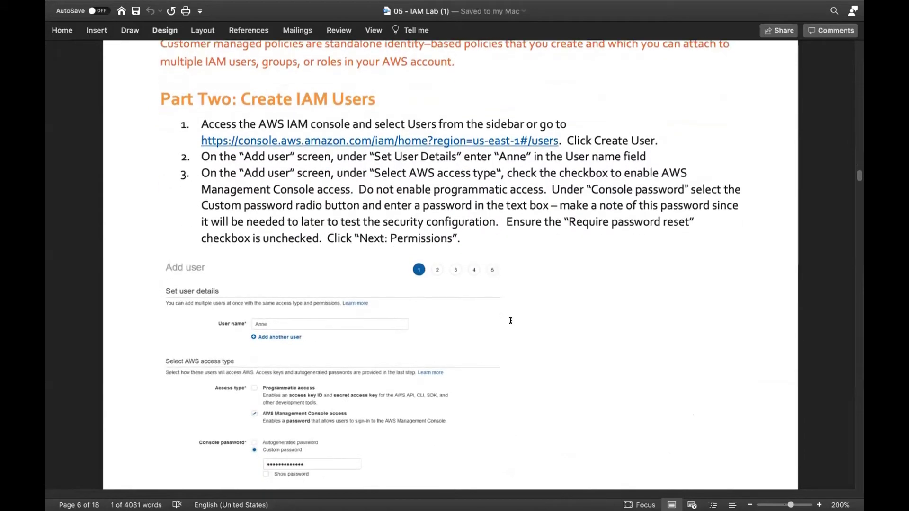
scroll(510, 320, down, 1)
scroll(510, 320, down, 1)
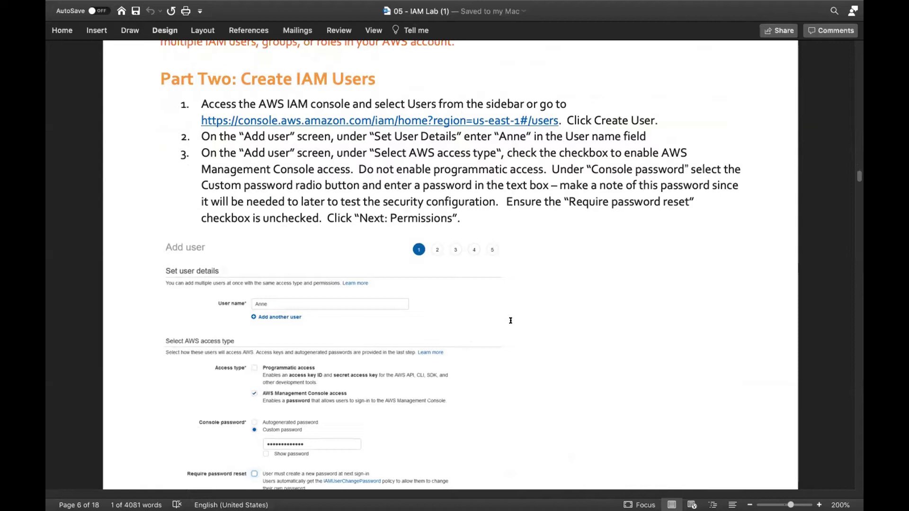
scroll(510, 321, down, 3)
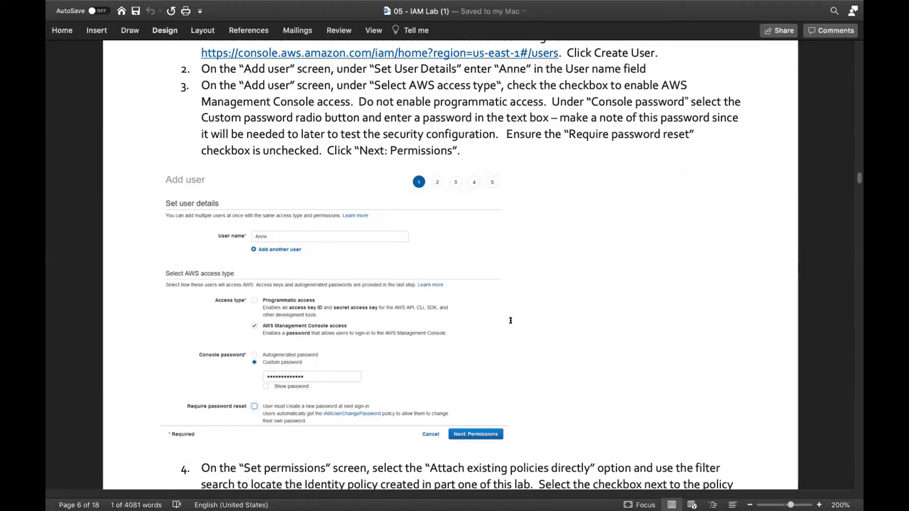
key(ctrl+Left)
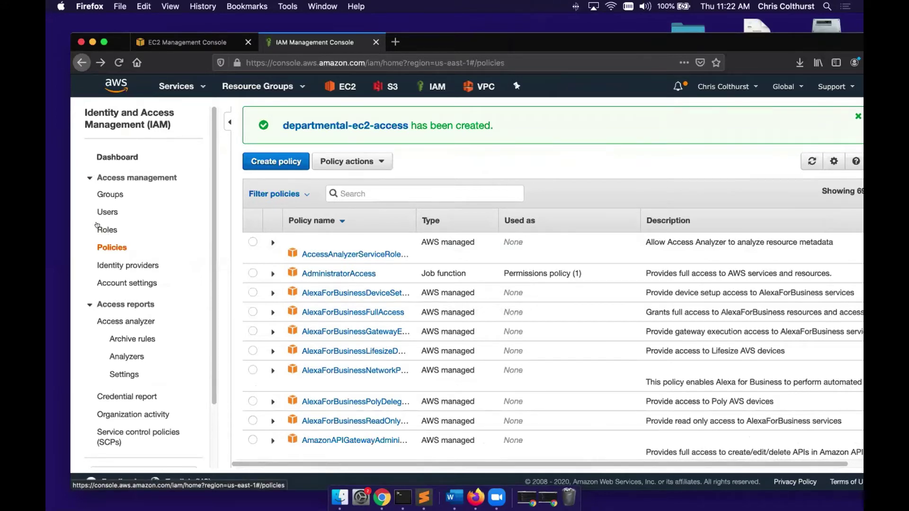
- Delete the only existing IAM user from the Users list
click(107, 211)
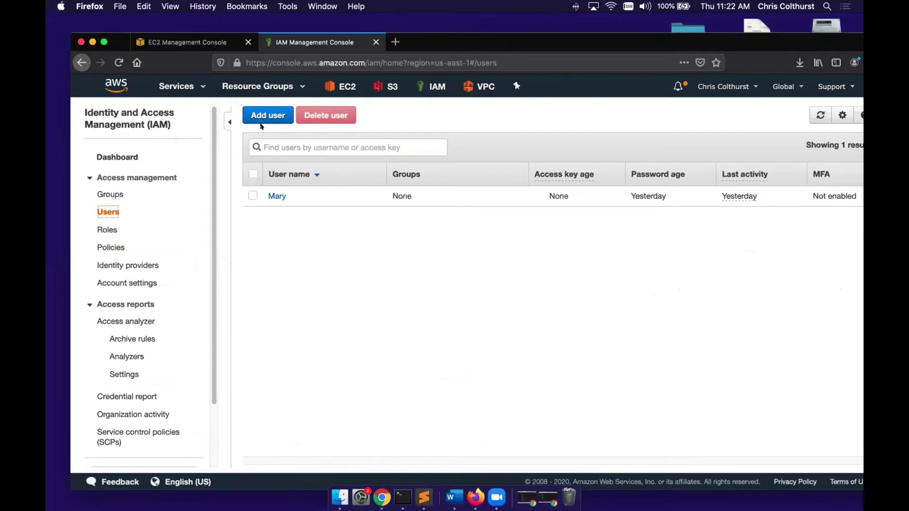
click(252, 194)
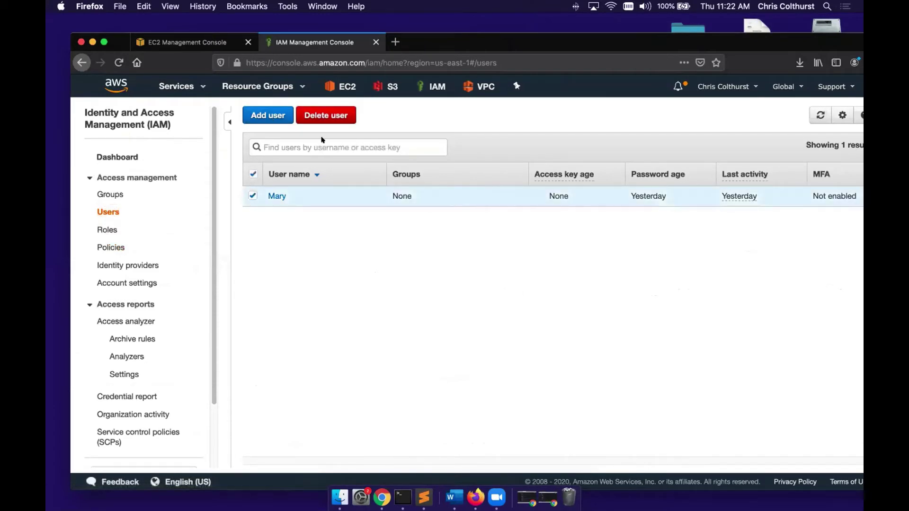
click(338, 116)
click(648, 298)
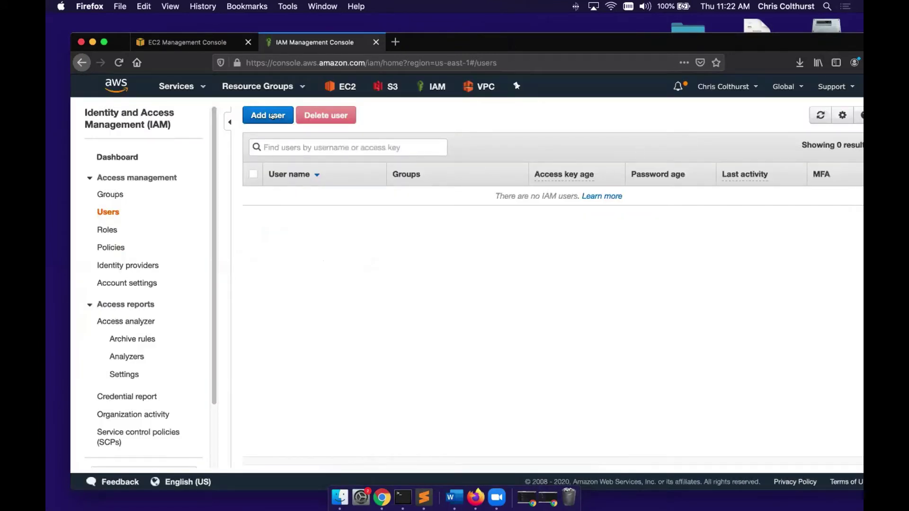
click(274, 116)
- Set up user Anne with console access and a custom password, without a forced password reset
click(430, 198)
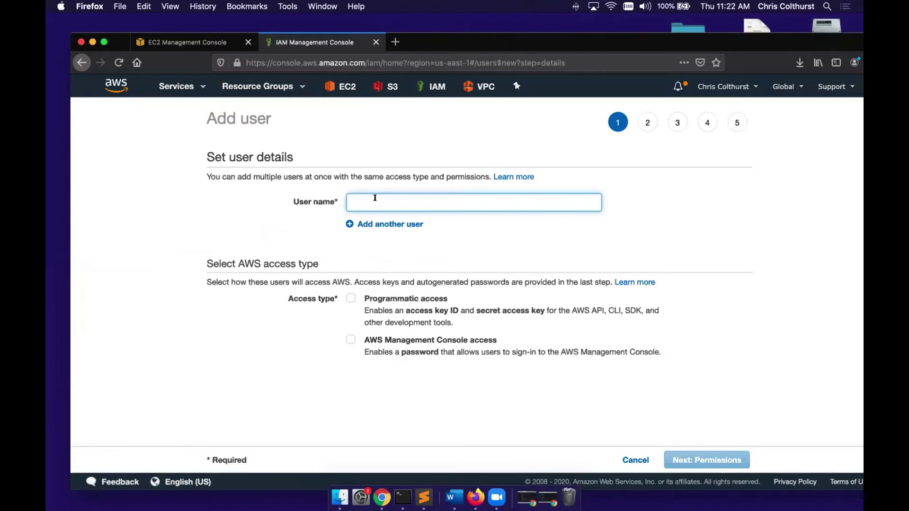
text(Anne)
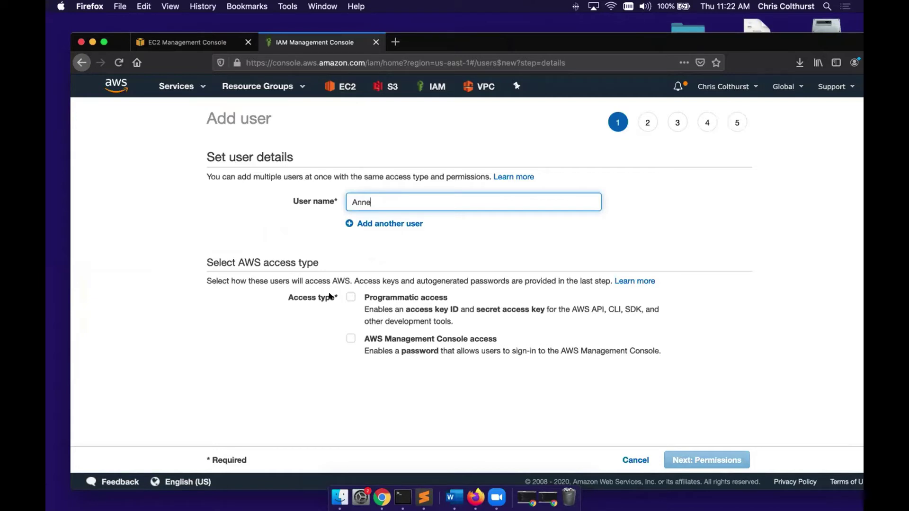
click(350, 337)
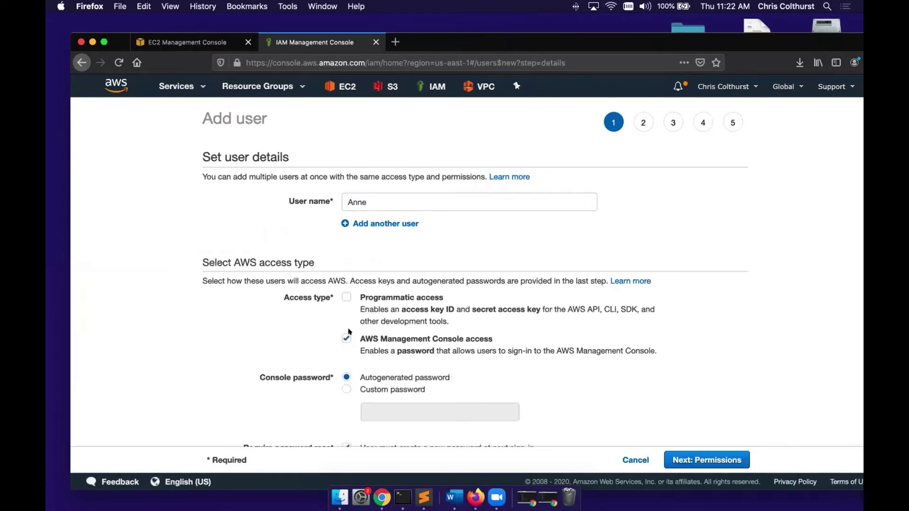
scroll(350, 336, down, 2)
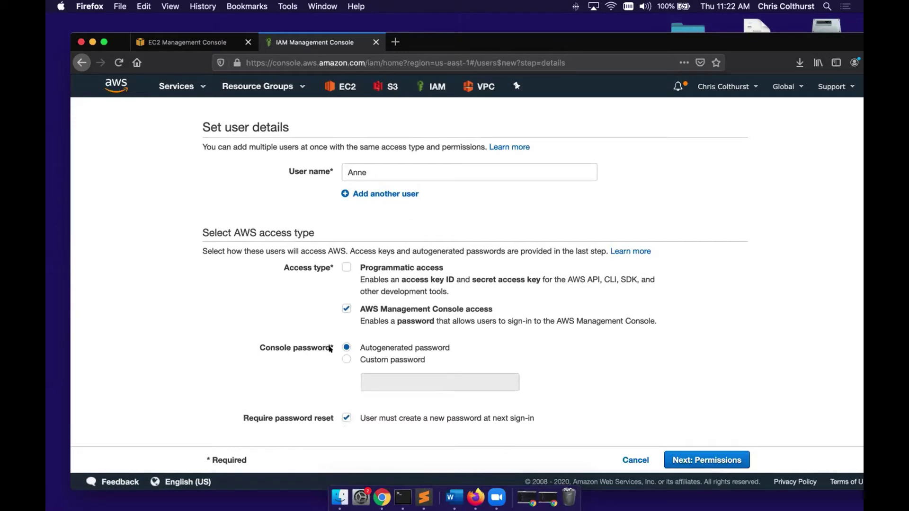
click(357, 360)
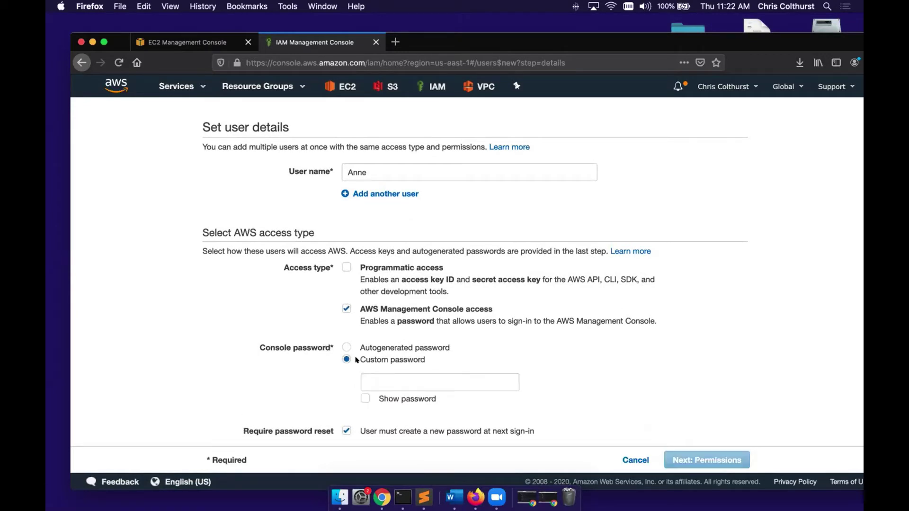
click(386, 374)
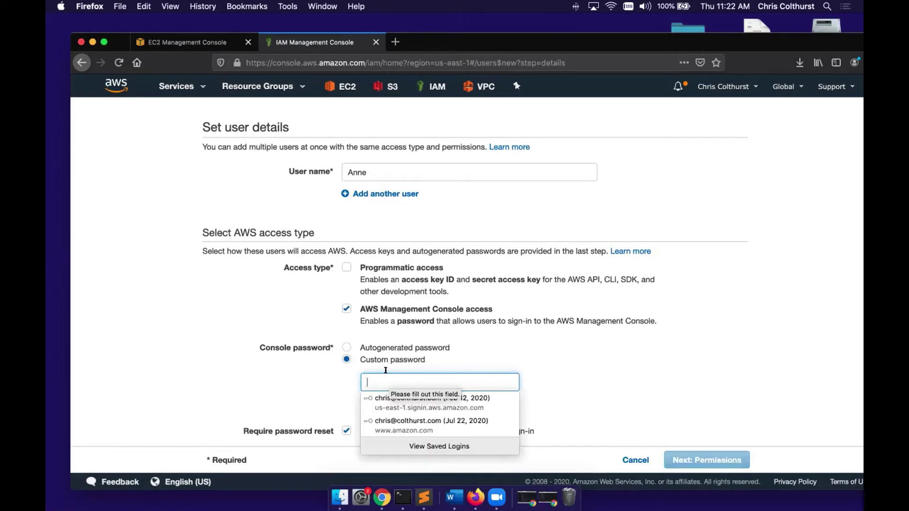
text(******)
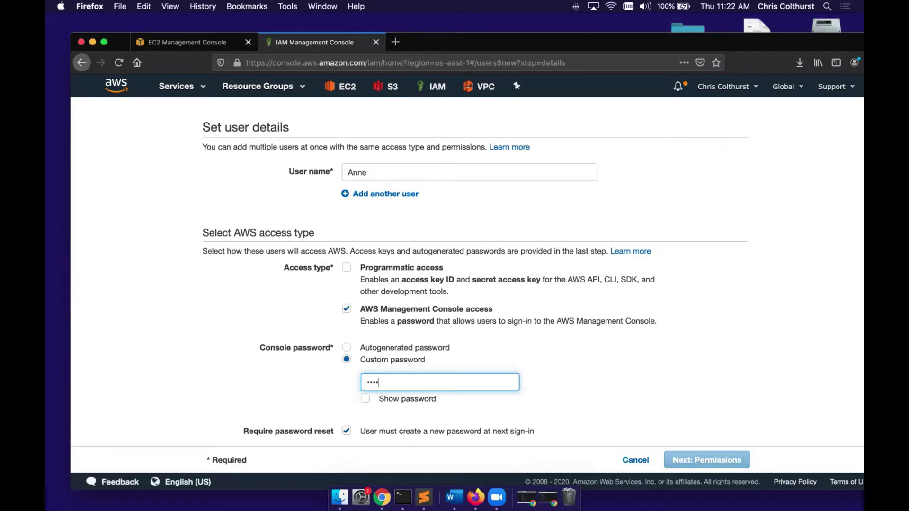
text(**)
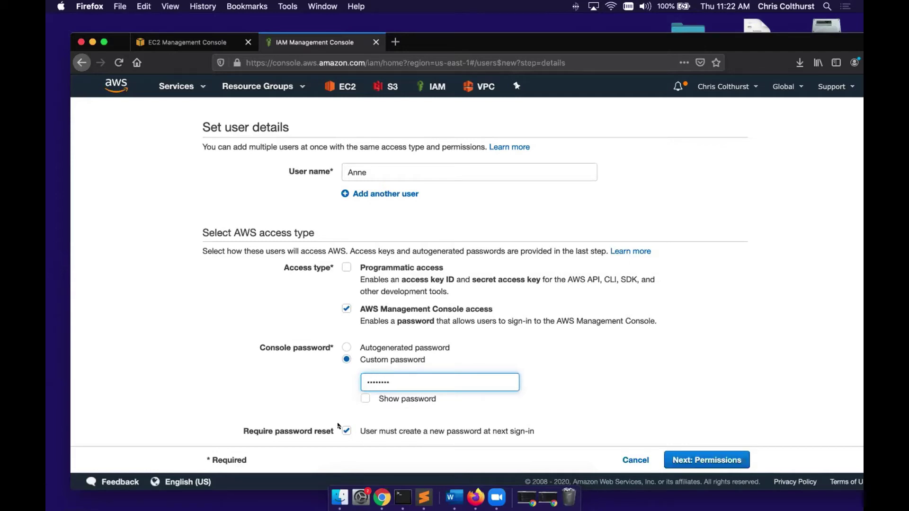
click(345, 431)
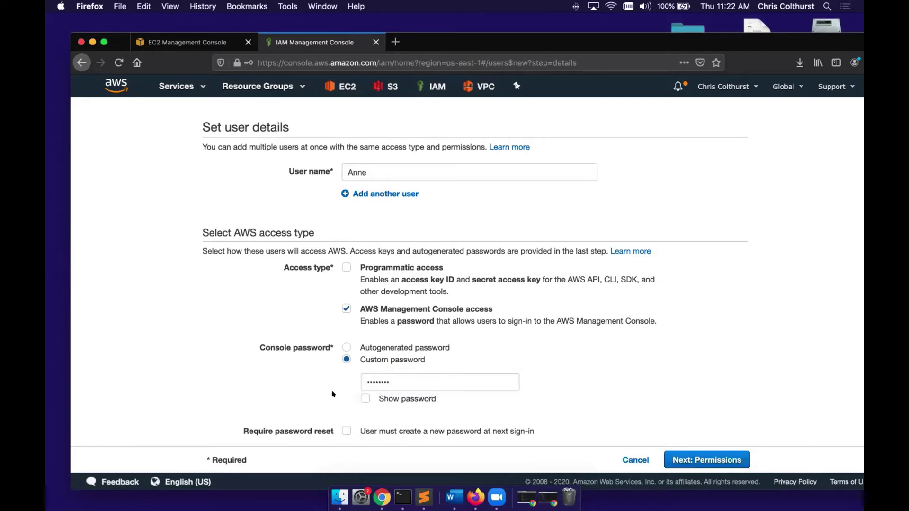
scroll(332, 393, down, 1)
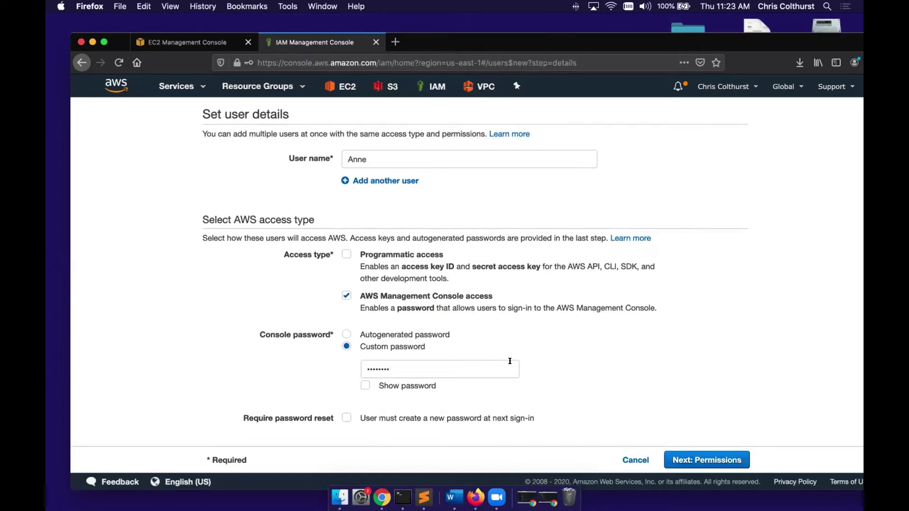
click(698, 459)
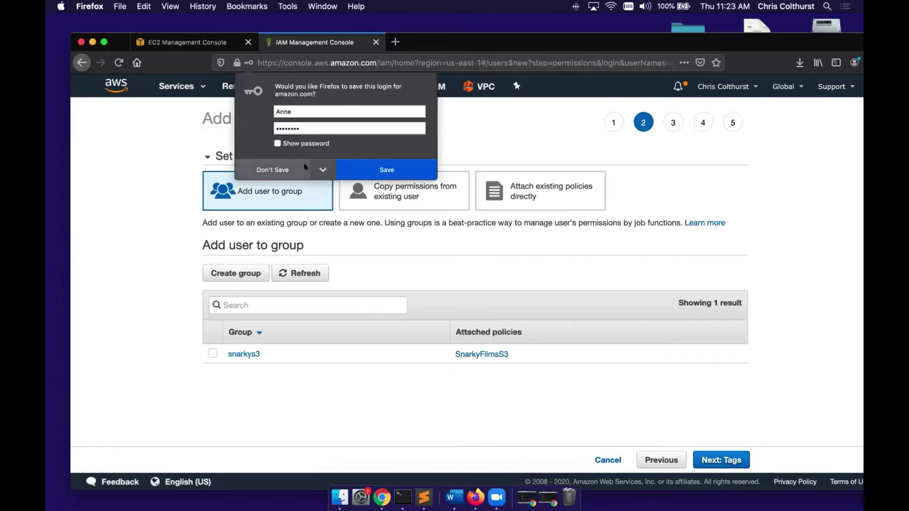
- Decline saving the browser login and attach the departmental-ec2-access policy directly to Anne
click(274, 169)
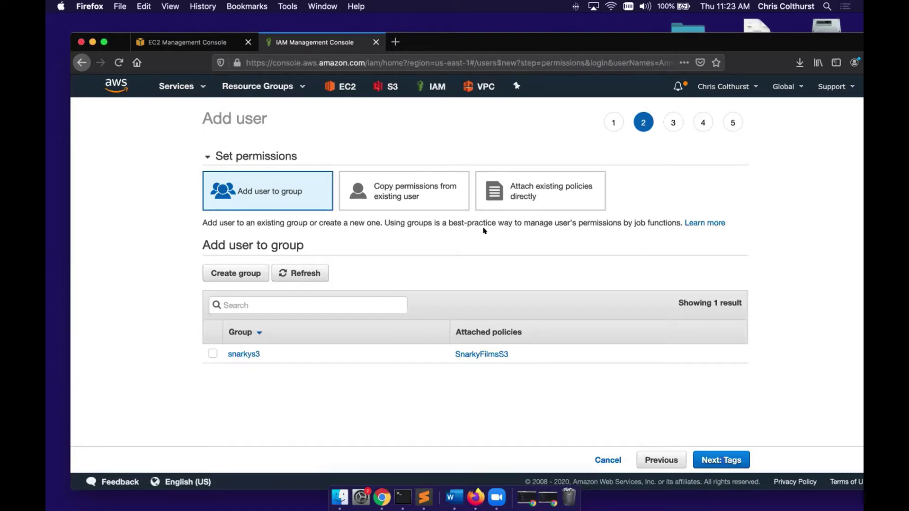
click(534, 188)
click(384, 250)
text(depart)
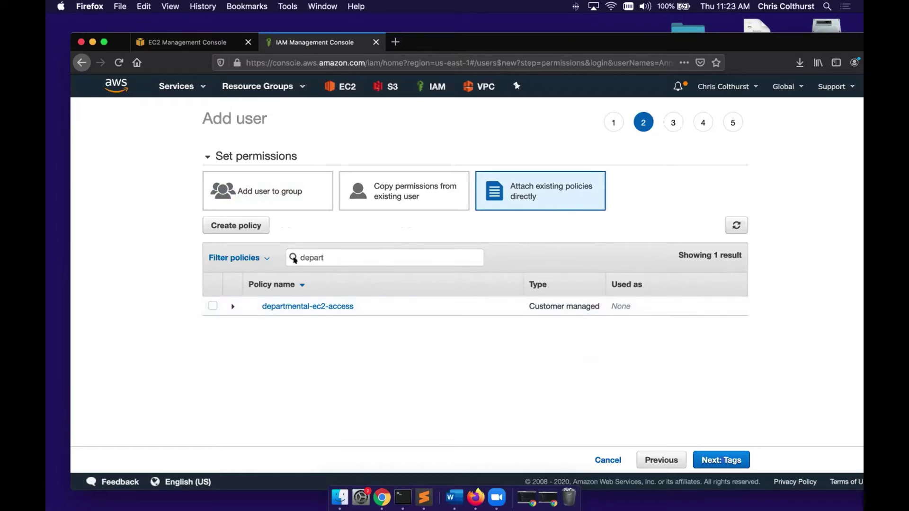
click(212, 306)
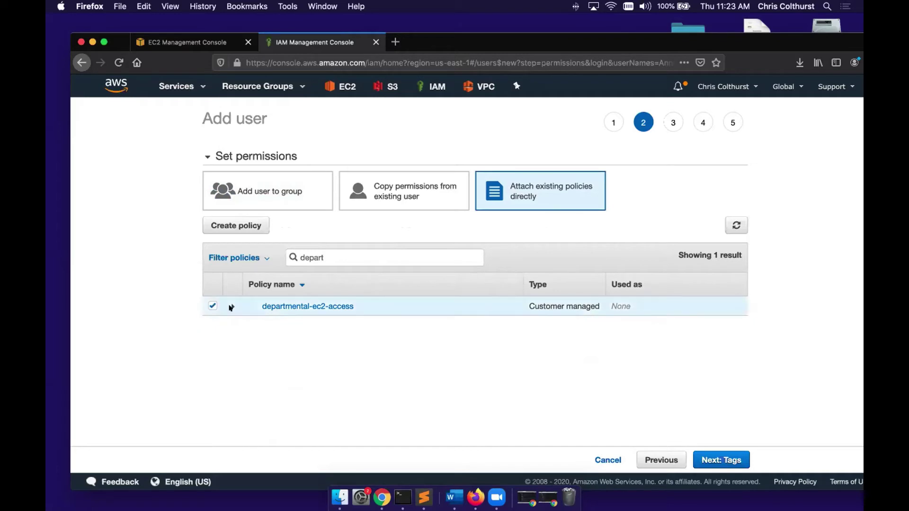
click(707, 452)
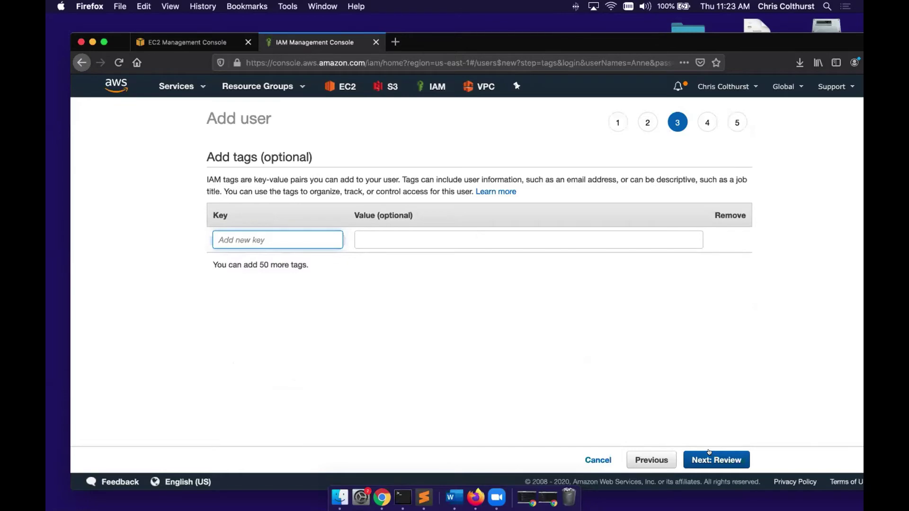
key(ctrl+Right)
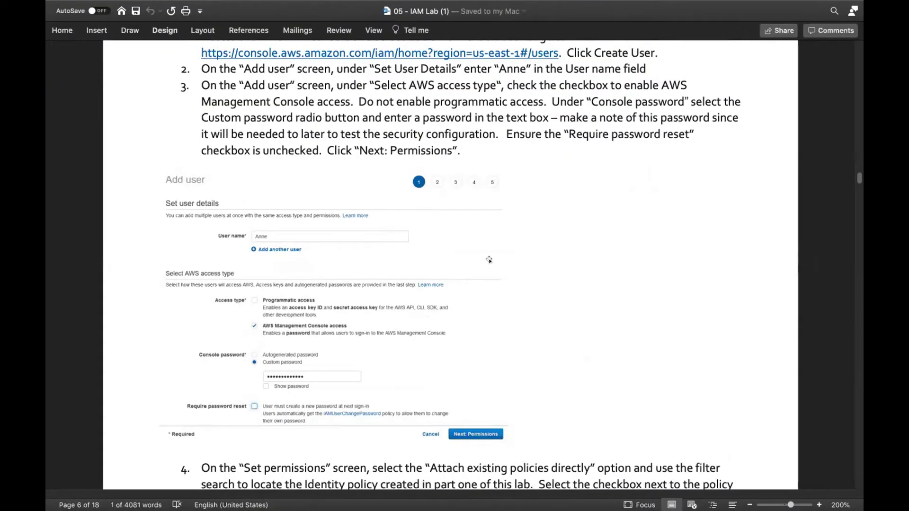
- Copy the tag key 'department' from step 5 of the lab document
scroll(528, 252, down, 10)
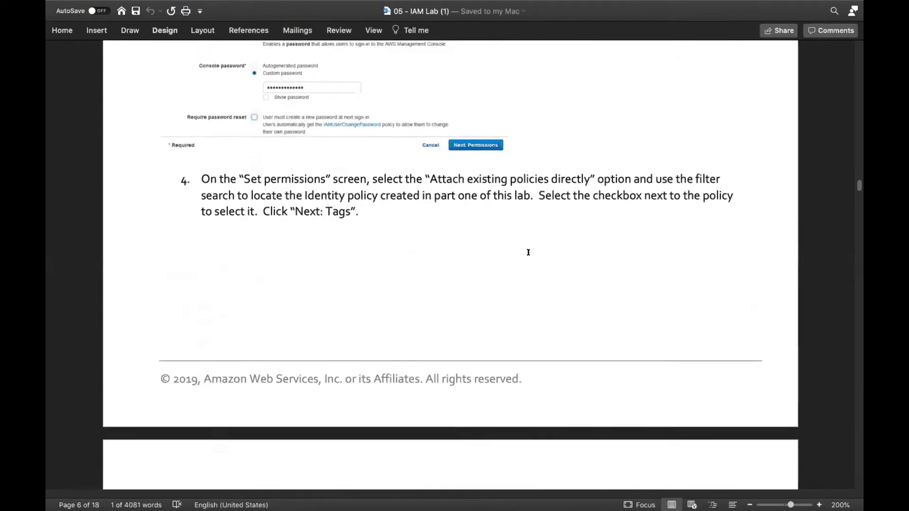
scroll(529, 258, down, 5)
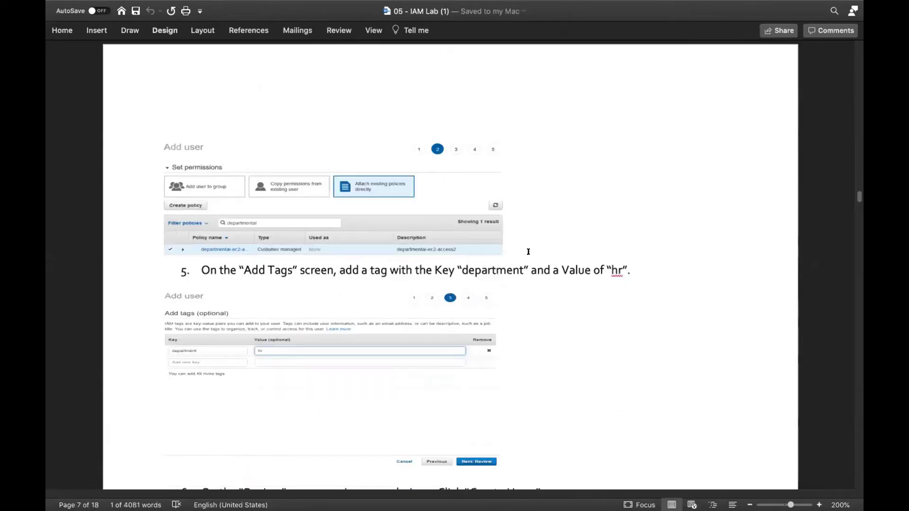
scroll(524, 254, down, 1)
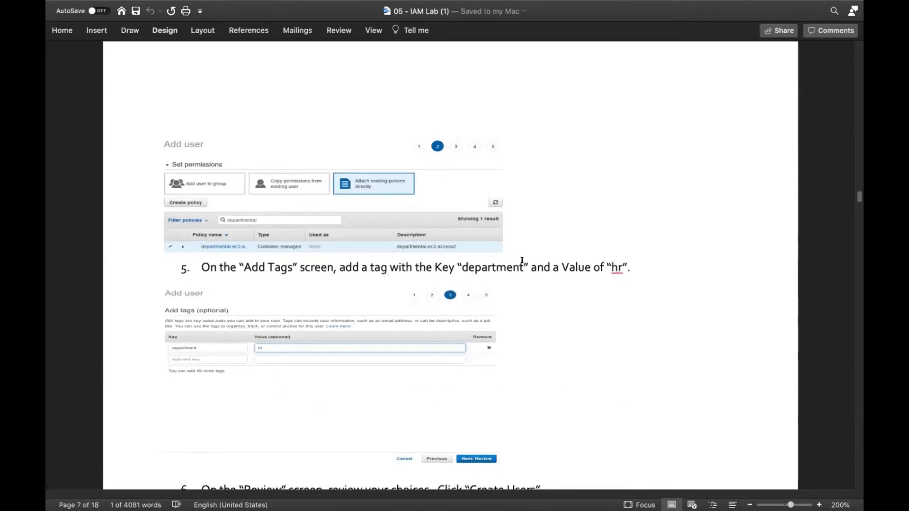
drag(523, 263, 465, 261)
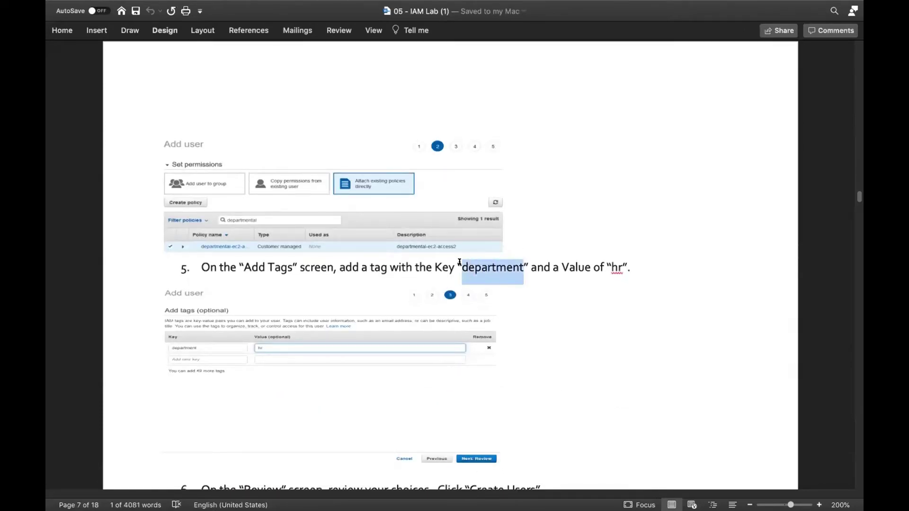
right_click(464, 268)
click(475, 271)
key(ctrl+Left)
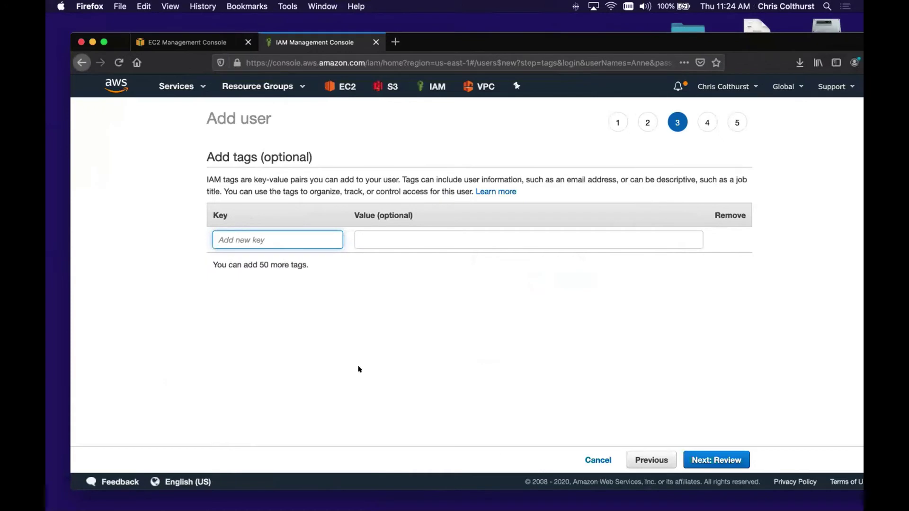
- Tag Anne with department = hr and move on to the review step
key(super+v)
click(362, 239)
text(hr)
click(392, 316)
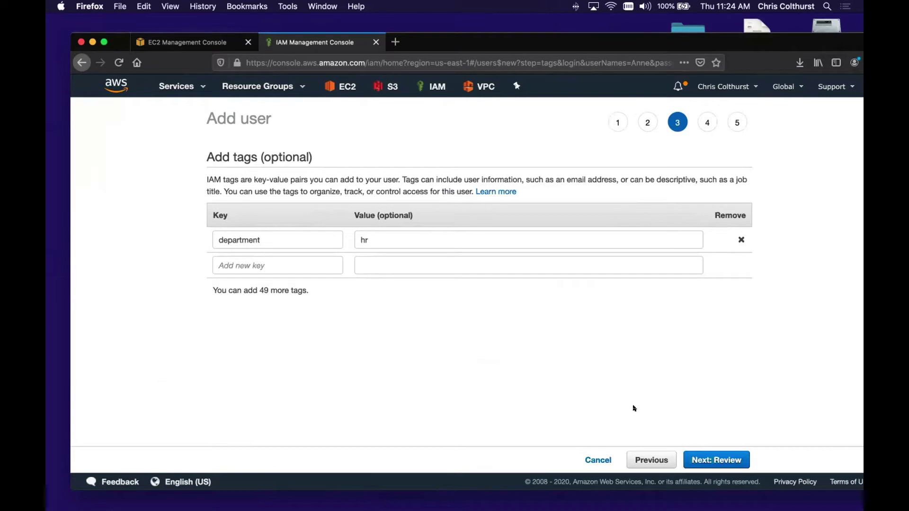
click(705, 460)
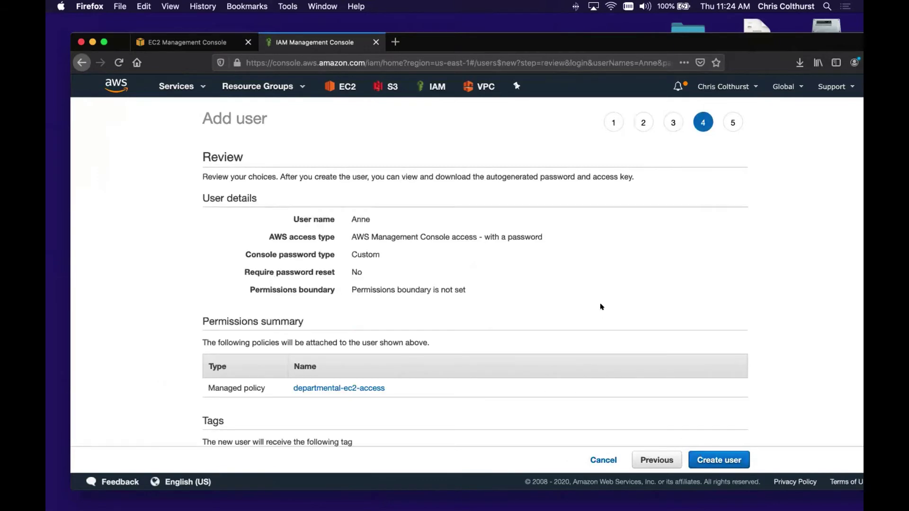
- Create user Anne from the review page and close the success page
scroll(601, 307, down, 3)
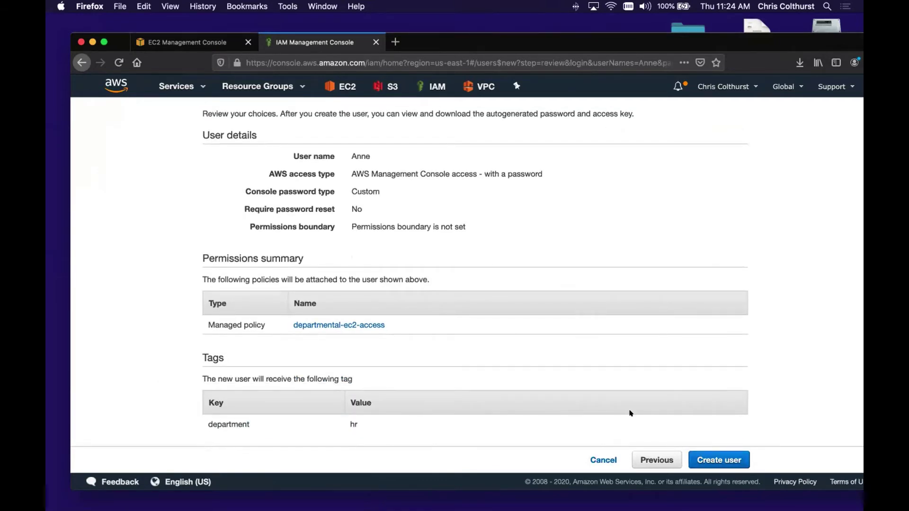
click(718, 456)
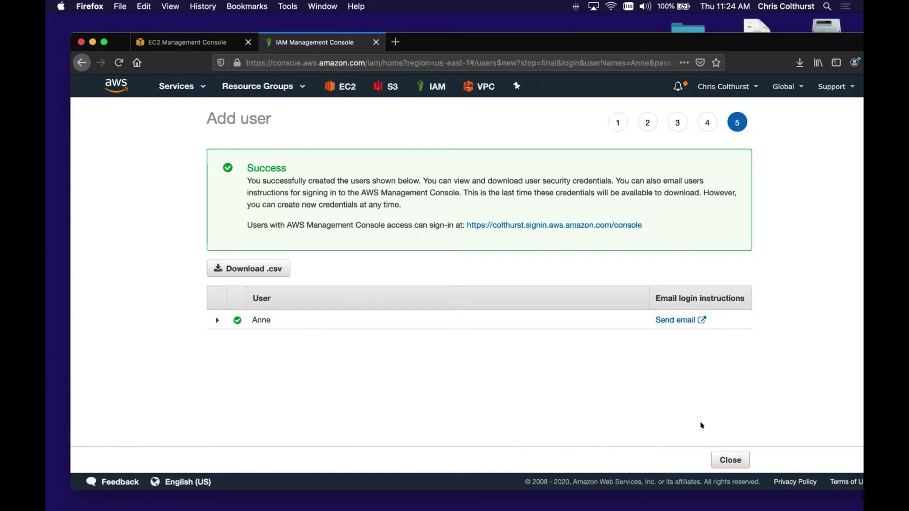
click(731, 454)
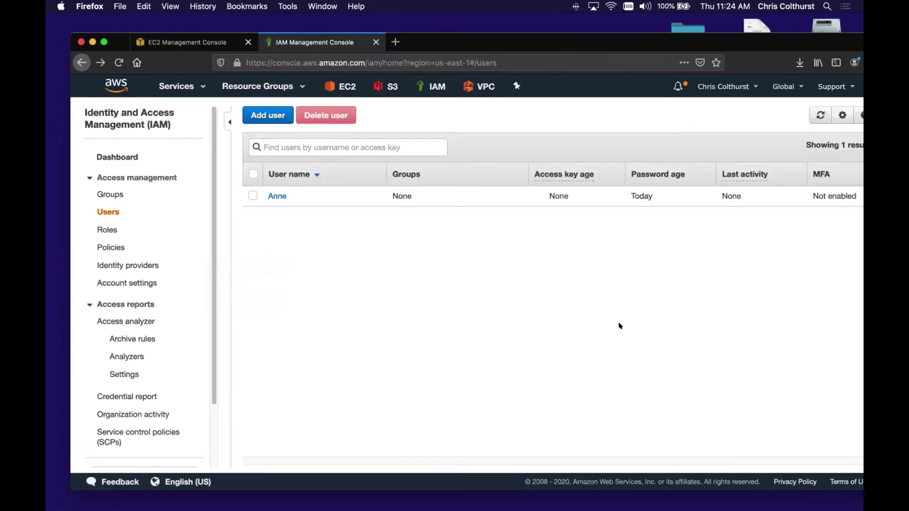
- Highlight step 8's department = finance tag requirement for Sally in the lab document
key(super+Tab)
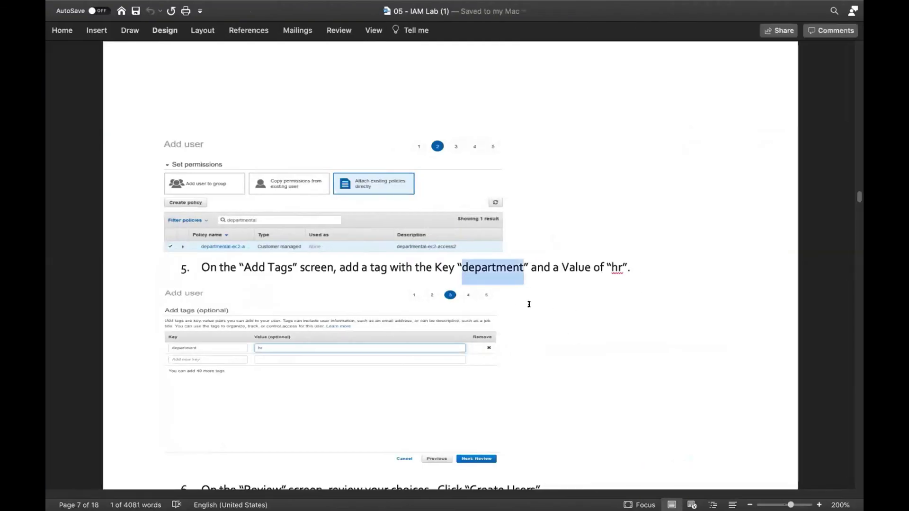
scroll(513, 304, down, 5)
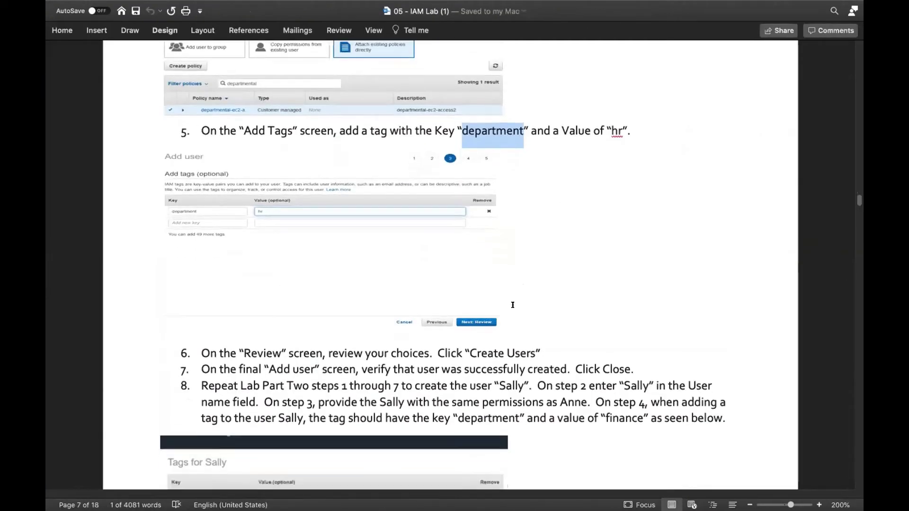
scroll(512, 305, down, 3)
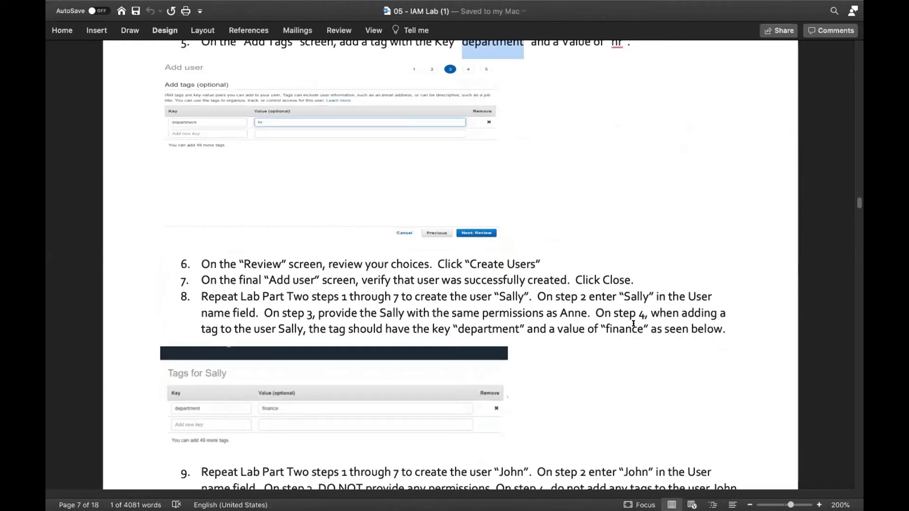
drag(650, 327, 453, 331)
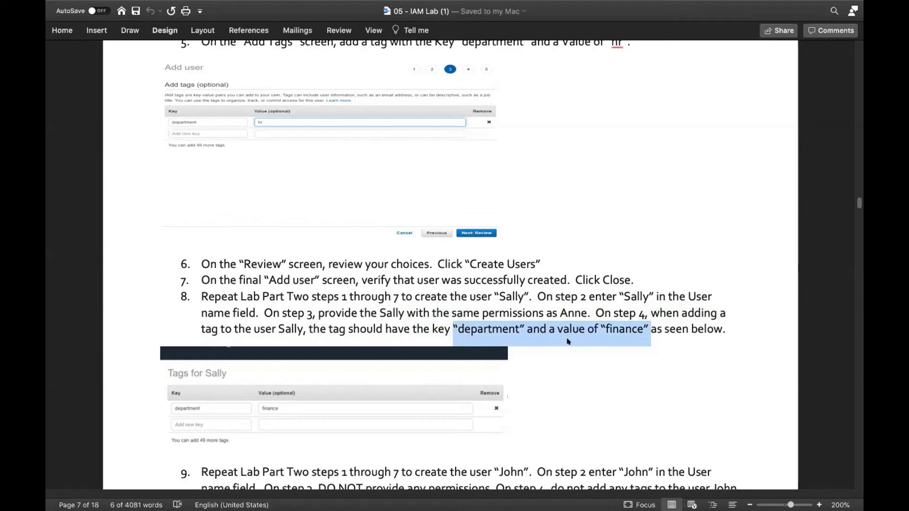
key(ctrl+Left)
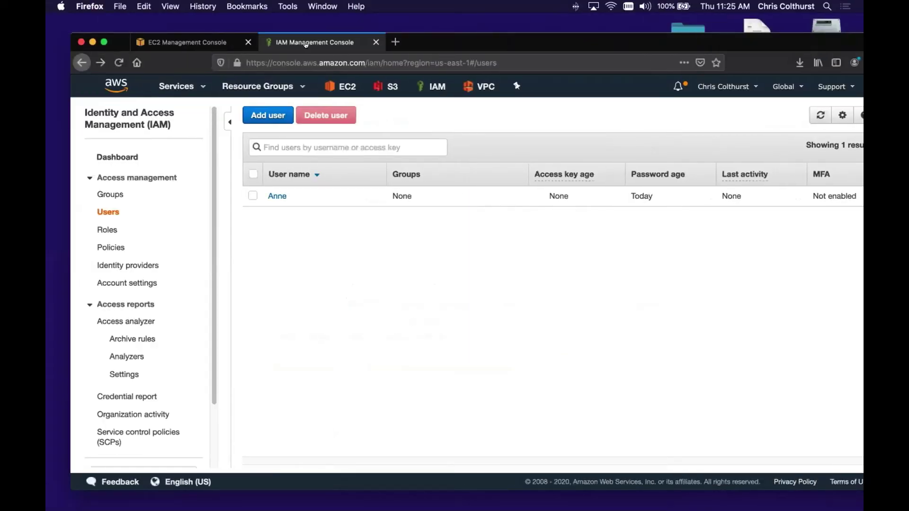
- Add user Sally with console access and a custom password, without a forced password reset
click(272, 114)
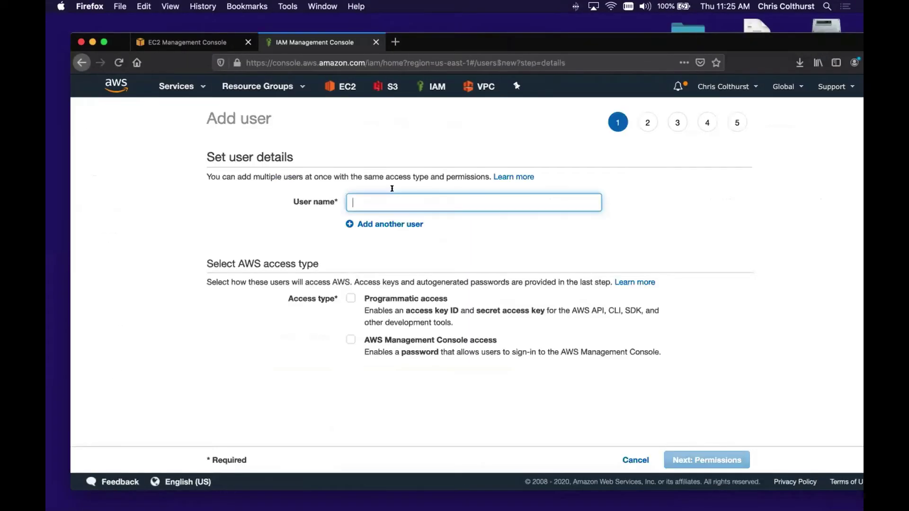
text(Sally)
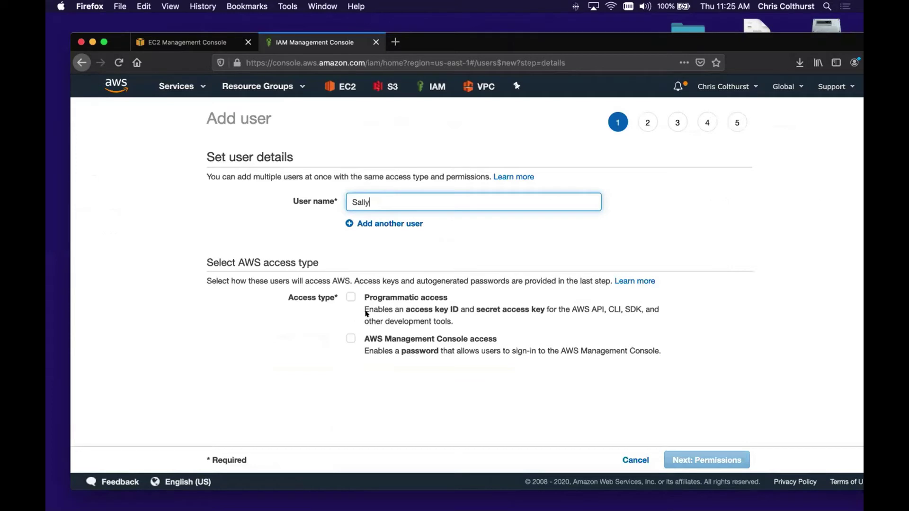
click(351, 339)
scroll(351, 358, down, 1)
click(351, 358)
click(378, 378)
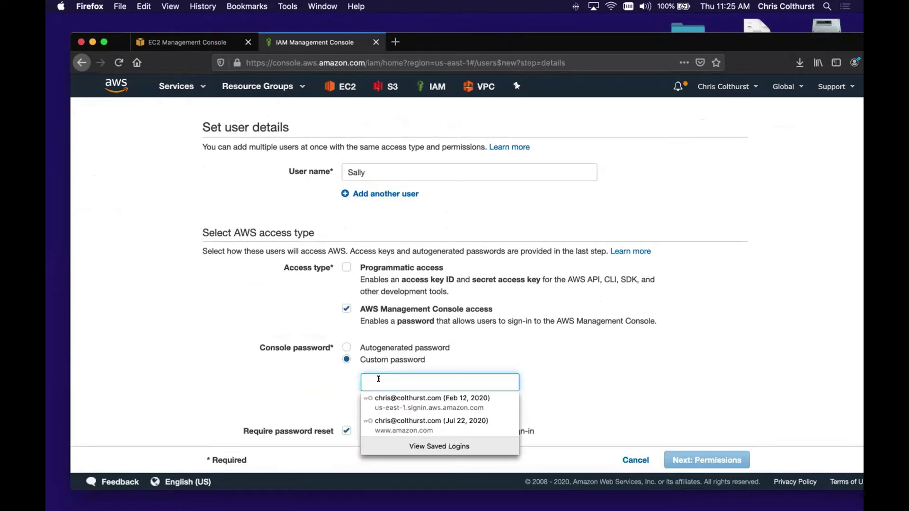
text(••••••••)
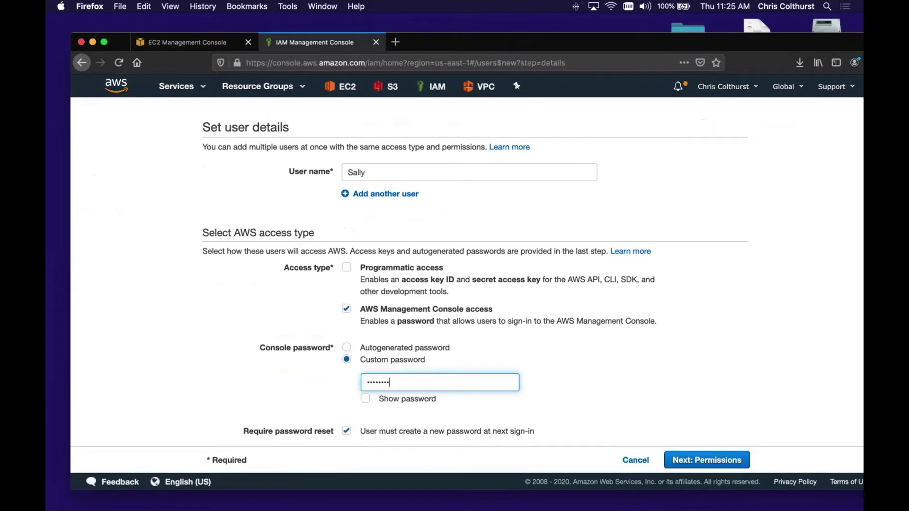
click(346, 431)
scroll(552, 356, down, 1)
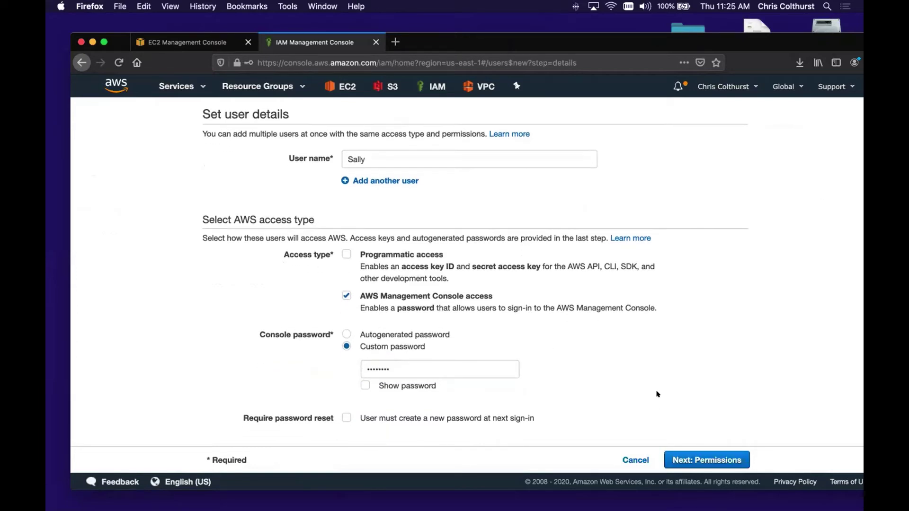
click(716, 460)
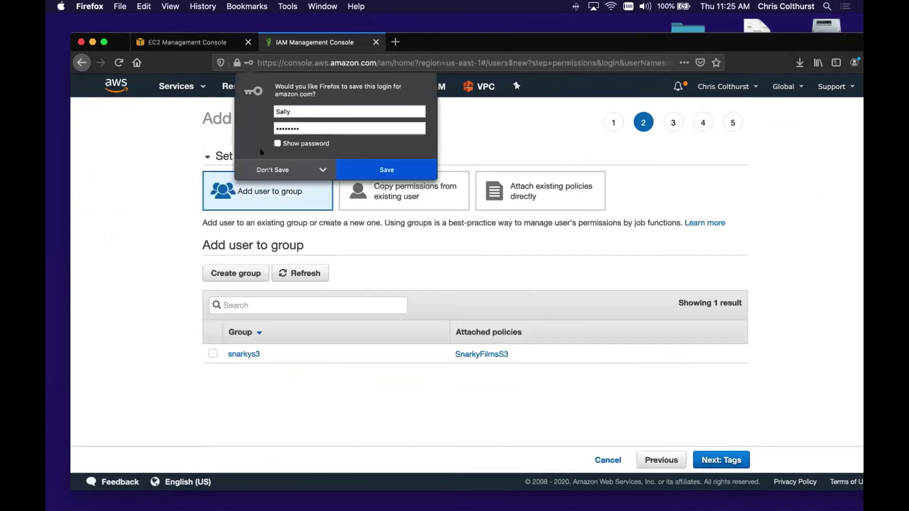
- Attach the departmental-ec2-access policy directly to Sally, then start her tag key 'department'
click(267, 166)
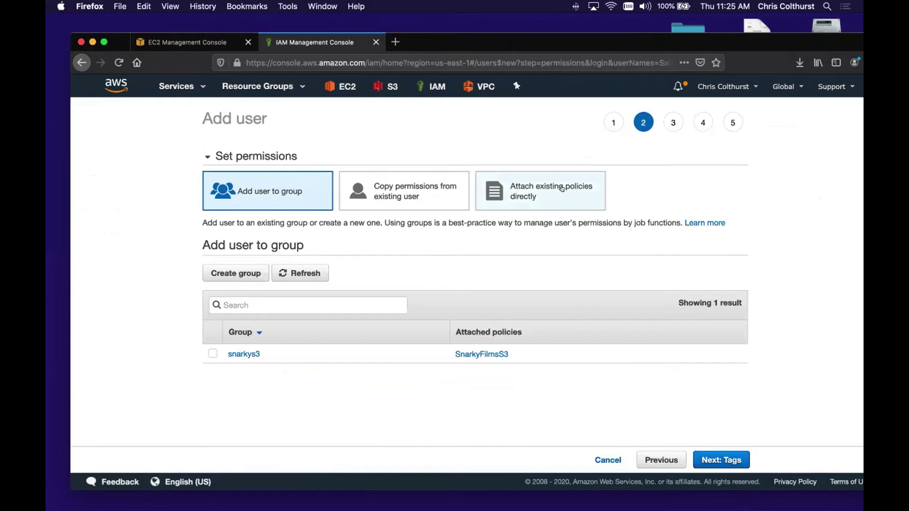
click(569, 197)
click(396, 253)
text(d)
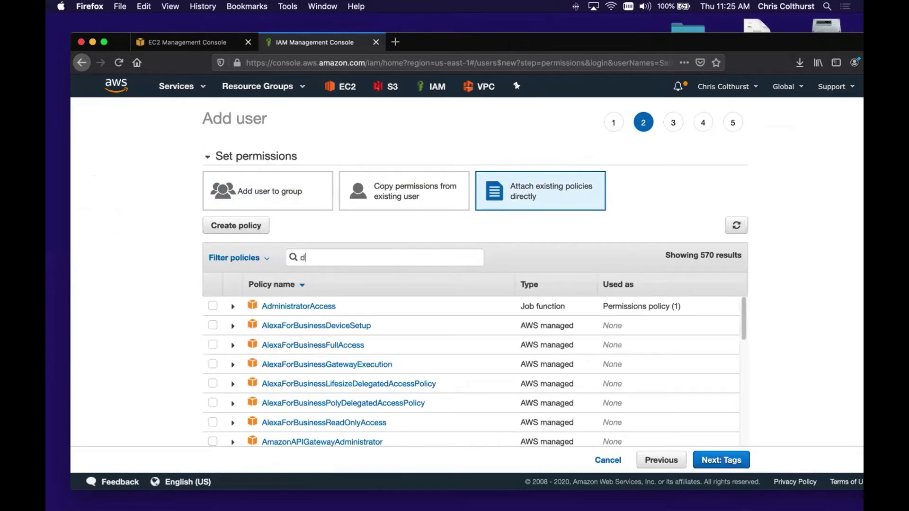
text(epart)
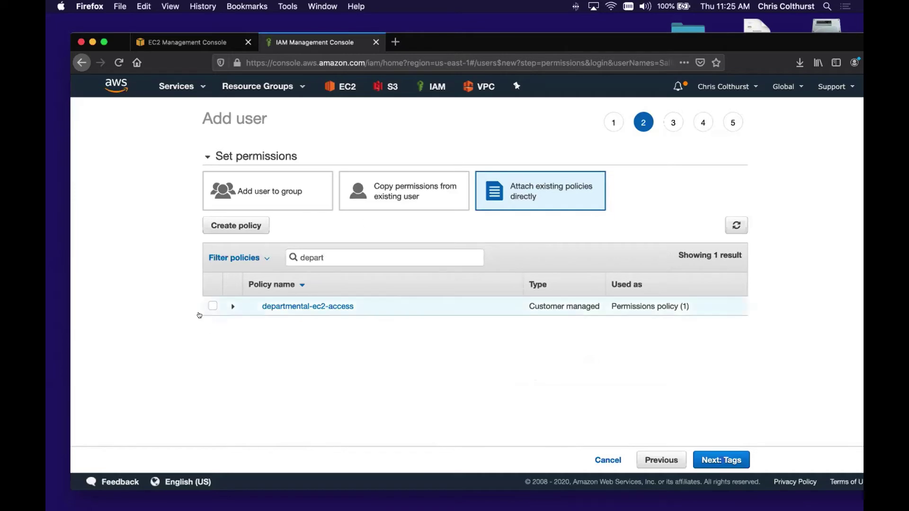
click(212, 306)
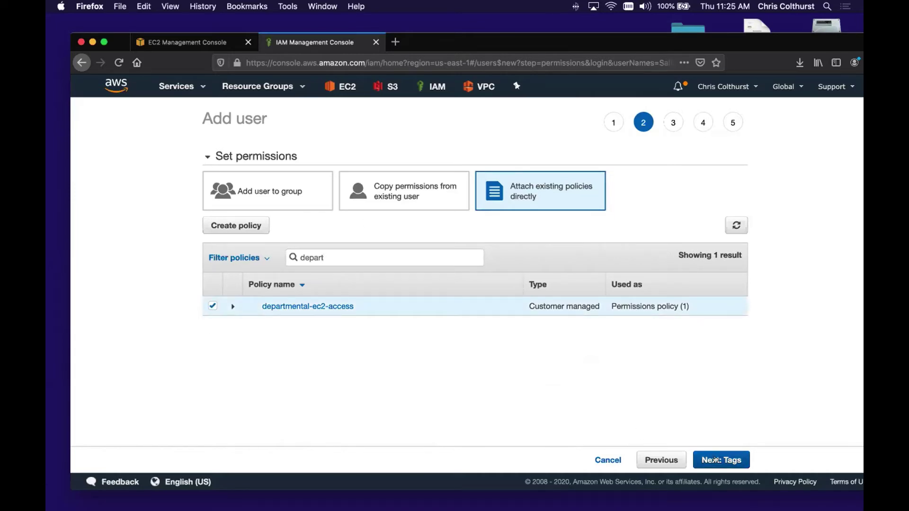
click(716, 459)
text(dep)
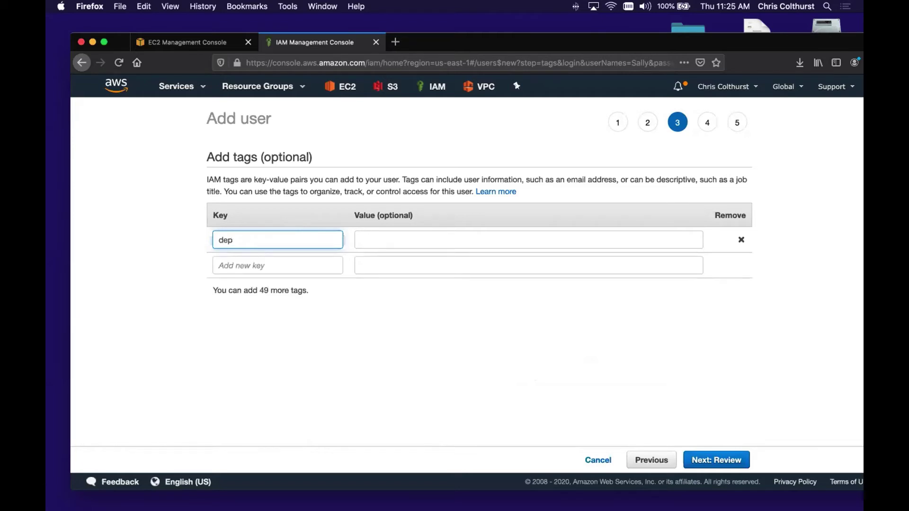
text(artment)
- Give Sally the tag value 'finance', create her user, and switch back to the lab document
key(Tab)
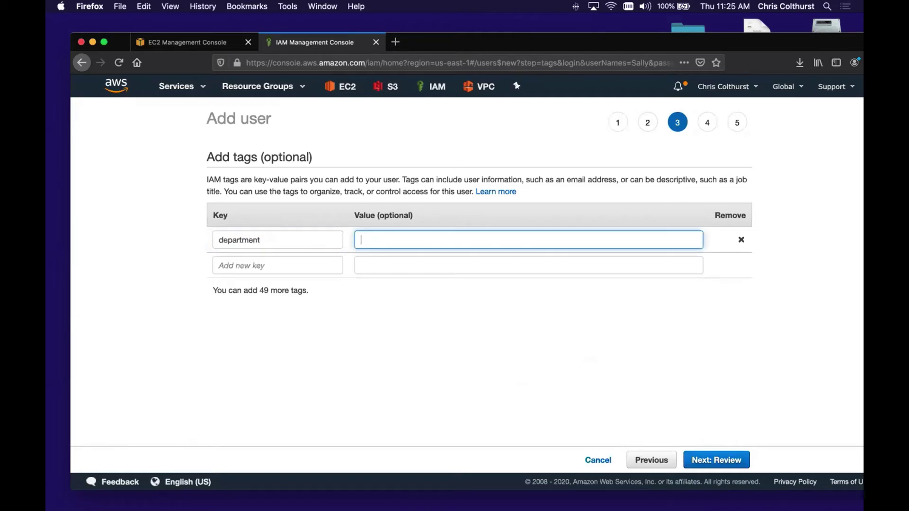
text(finance)
click(717, 460)
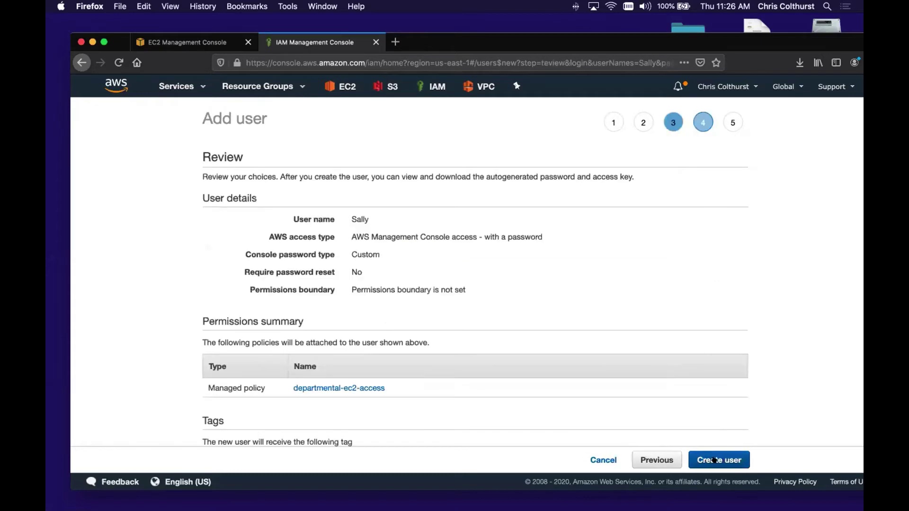
scroll(596, 313, down, 3)
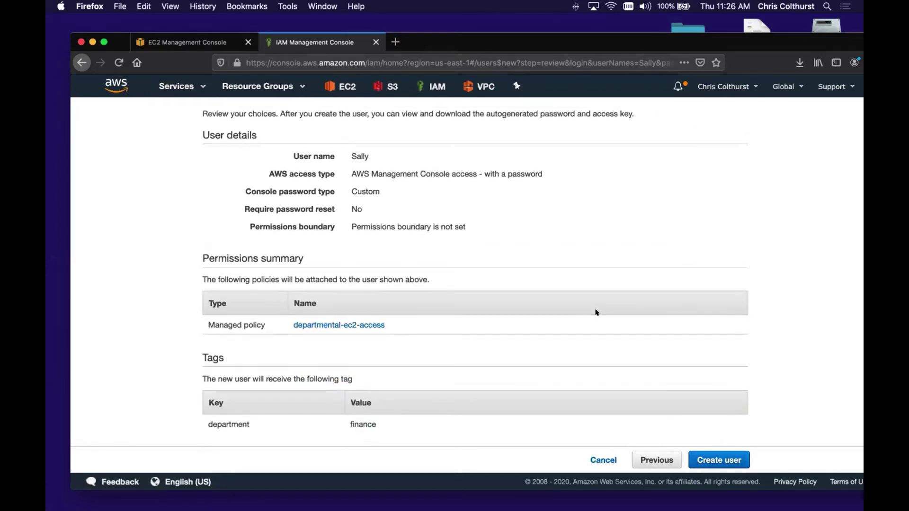
click(723, 455)
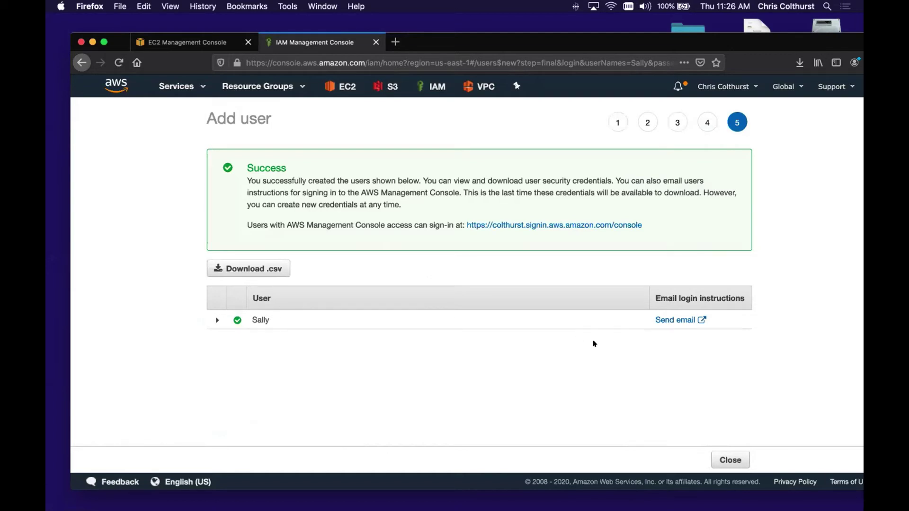
click(729, 459)
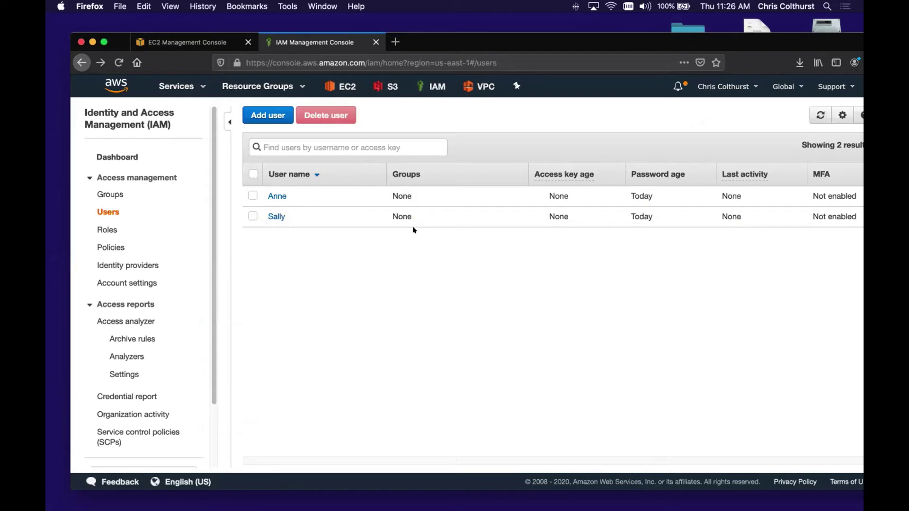
key(super+Tab)
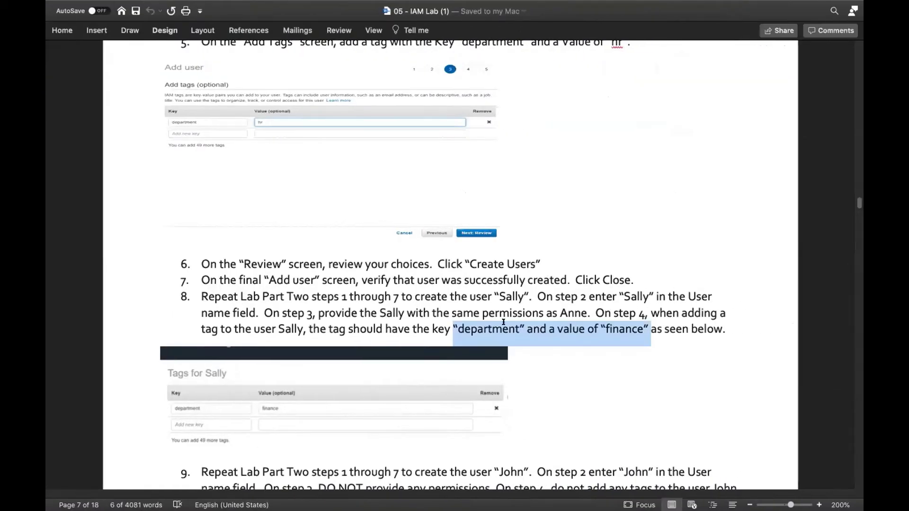
- Scroll through Part Three's group-creation steps down to the Part Four: Create IAM Roles heading
scroll(522, 315, down, 4)
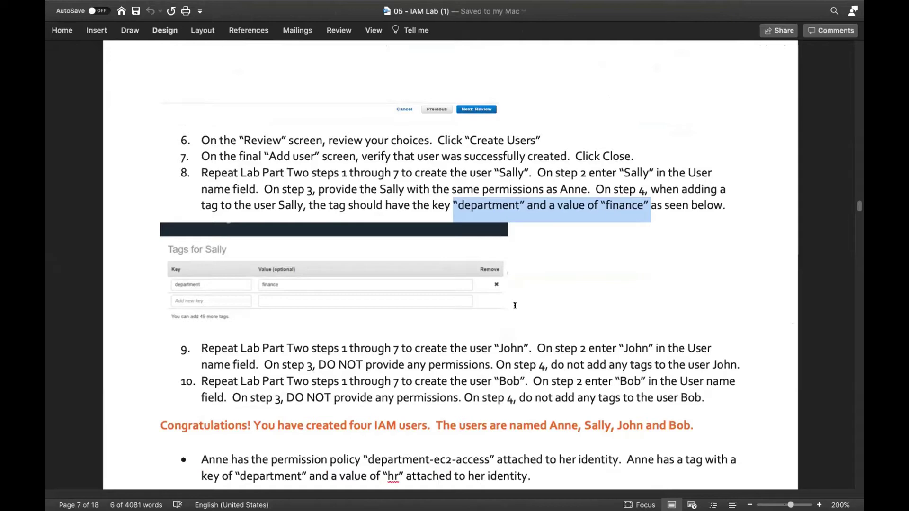
scroll(515, 305, down, 3)
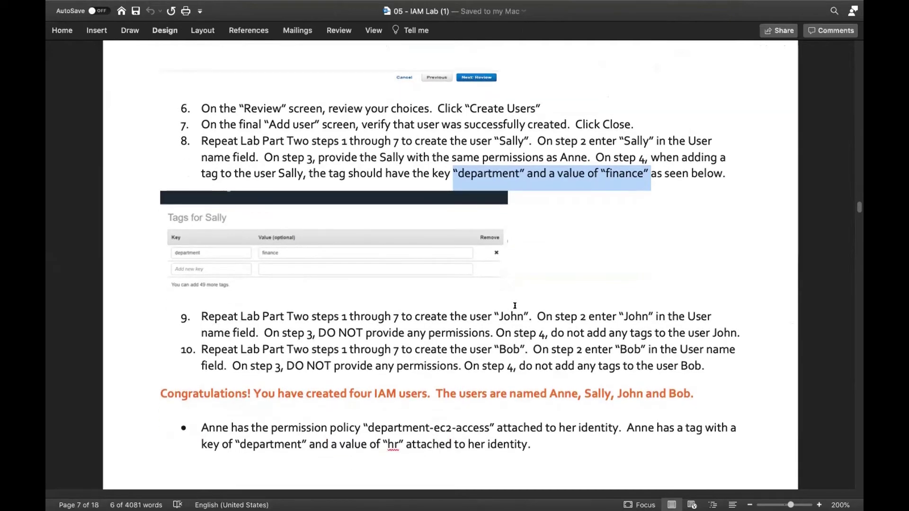
scroll(514, 305, down, 3)
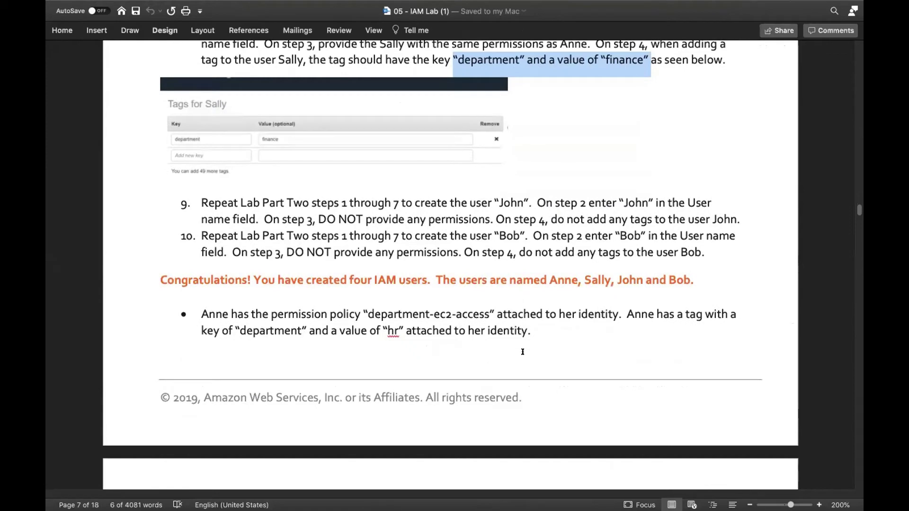
scroll(301, 212, down, 8)
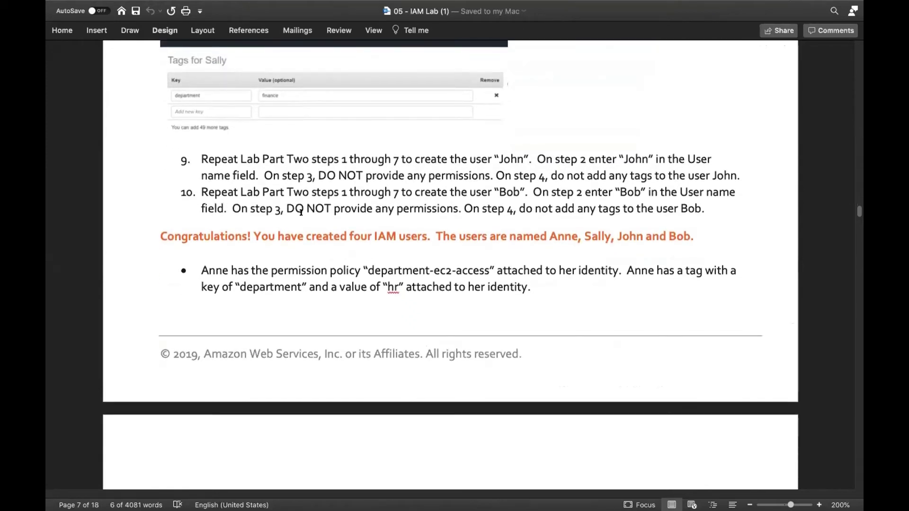
scroll(301, 215, down, 2)
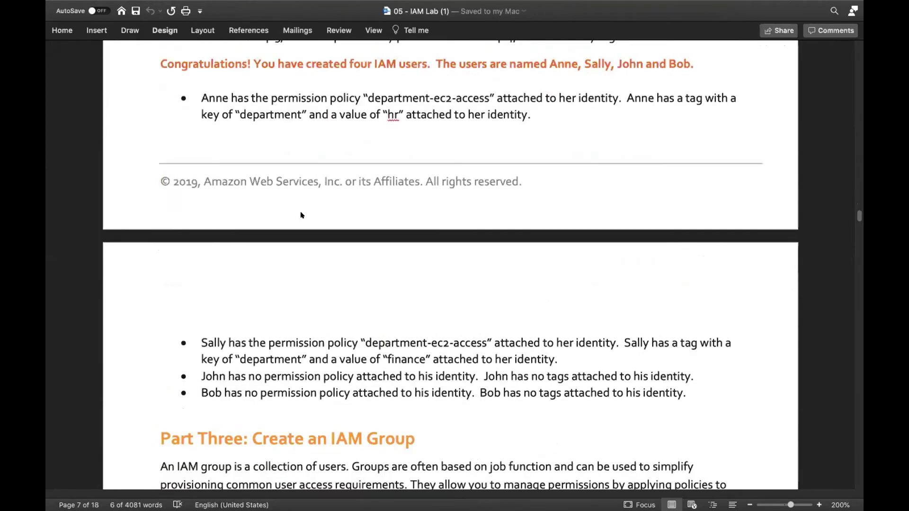
scroll(301, 214, down, 2)
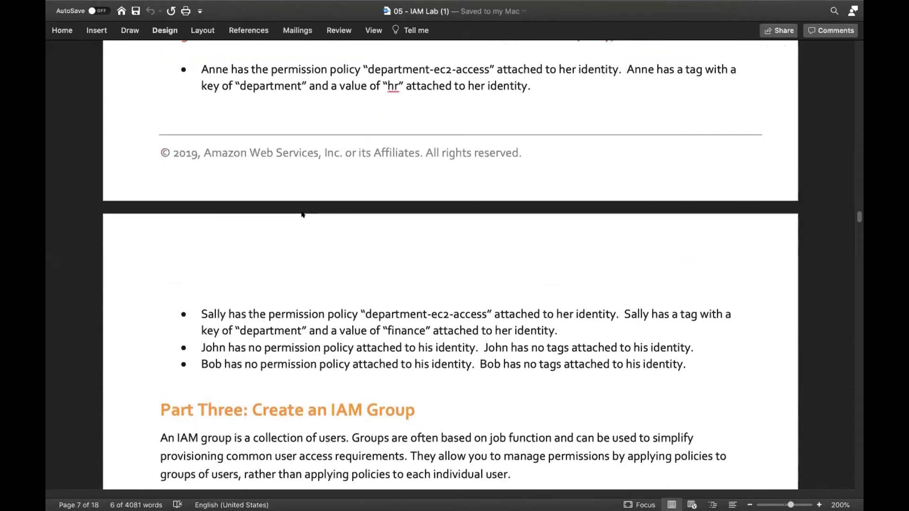
scroll(302, 214, up, 3)
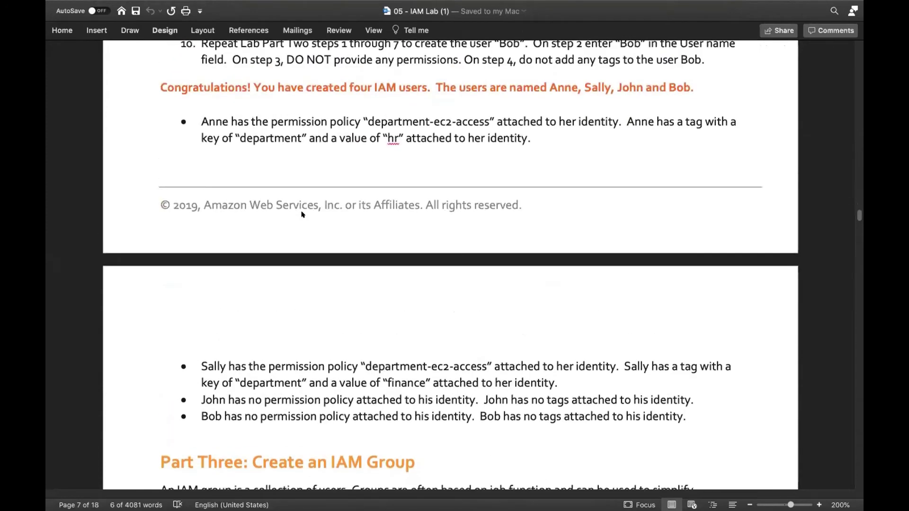
scroll(301, 214, down, 2)
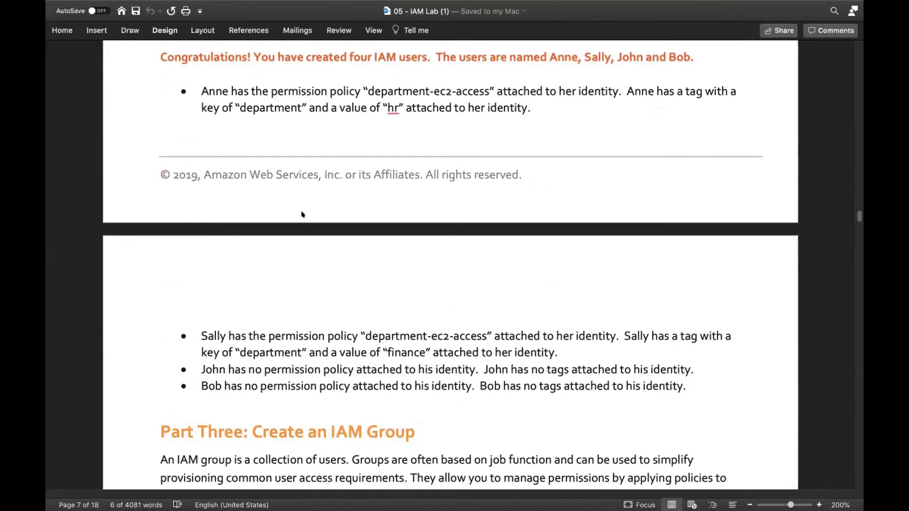
scroll(301, 215, down, 12)
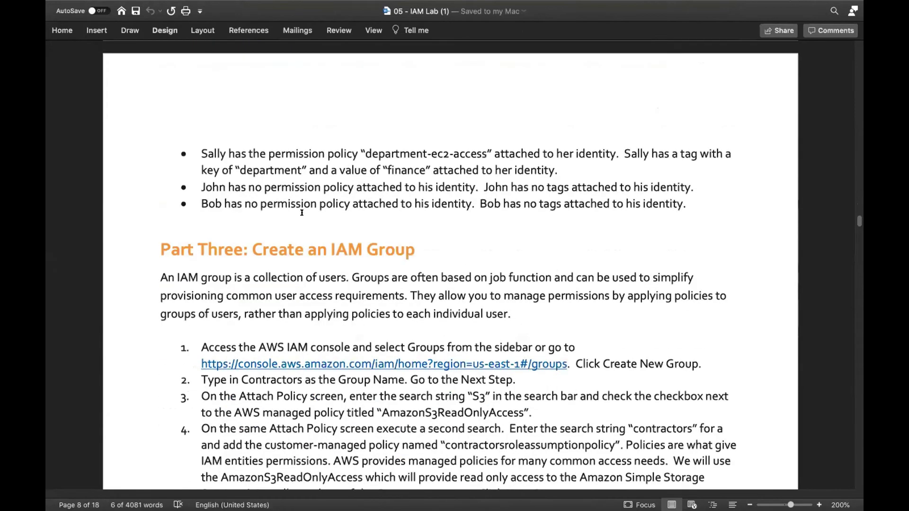
scroll(301, 212, down, 6)
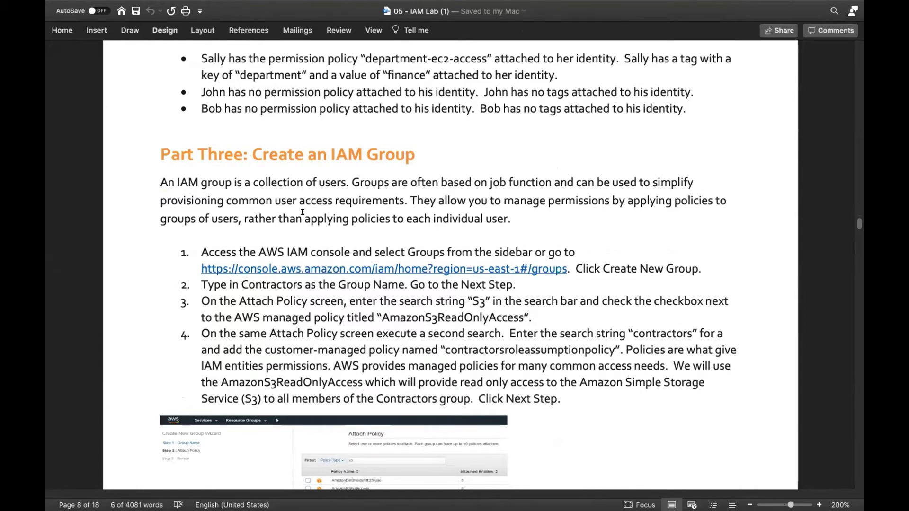
scroll(302, 212, down, 17)
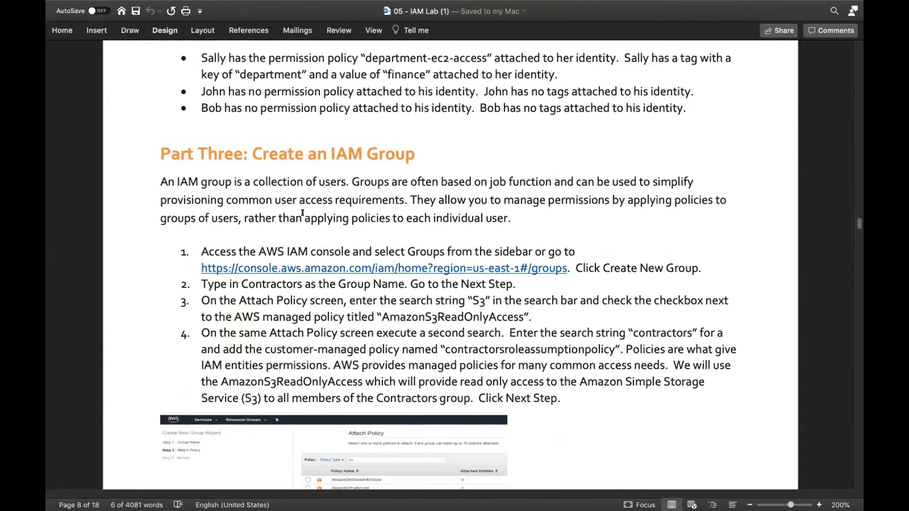
scroll(303, 212, down, 20)
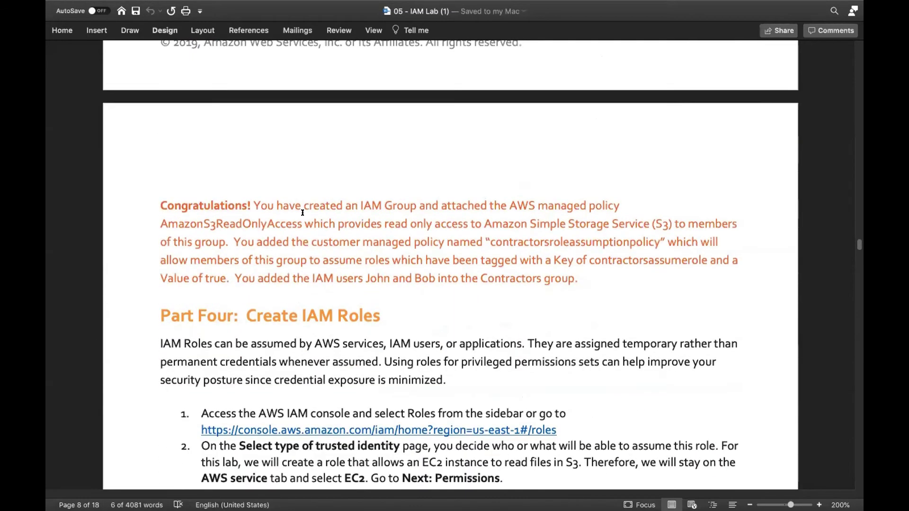
- Read through Part Four's EC2 role steps, then switch to the IAM Users page in Firefox
scroll(302, 212, down, 3)
scroll(303, 212, down, 2)
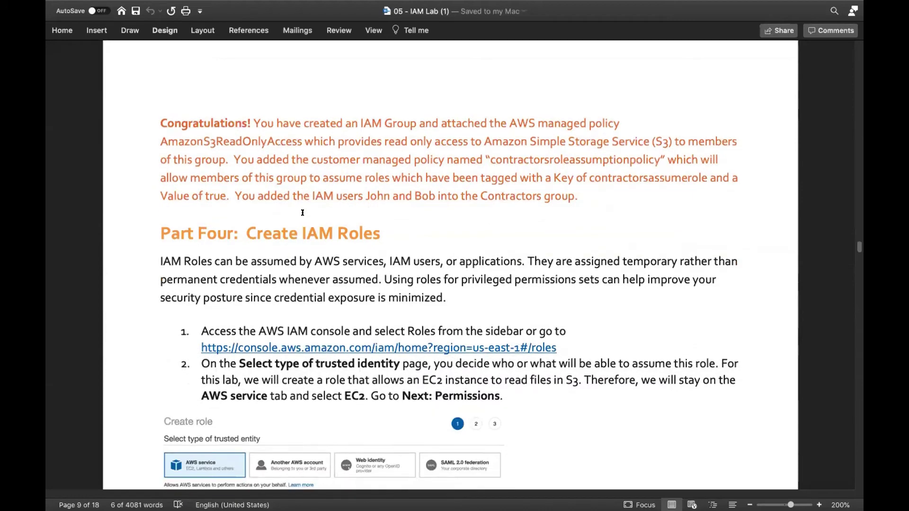
scroll(302, 212, down, 1)
scroll(302, 212, down, 1)
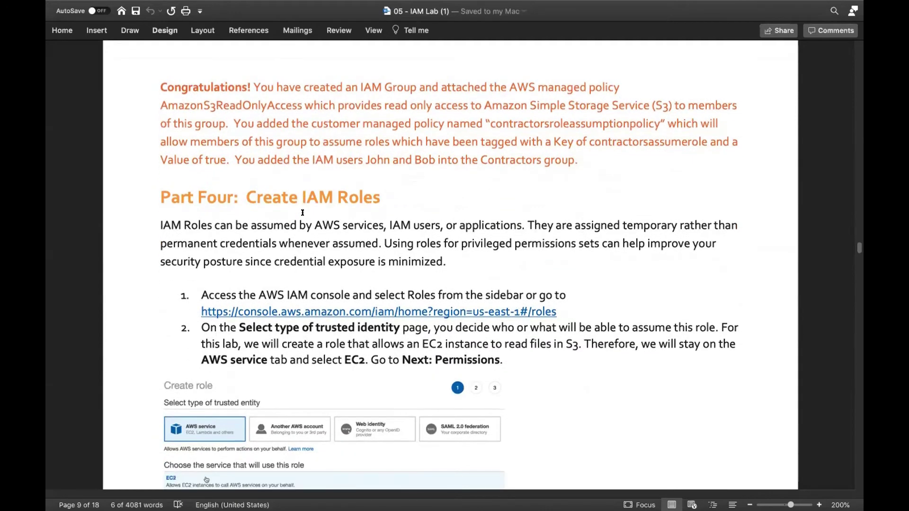
scroll(303, 212, down, 4)
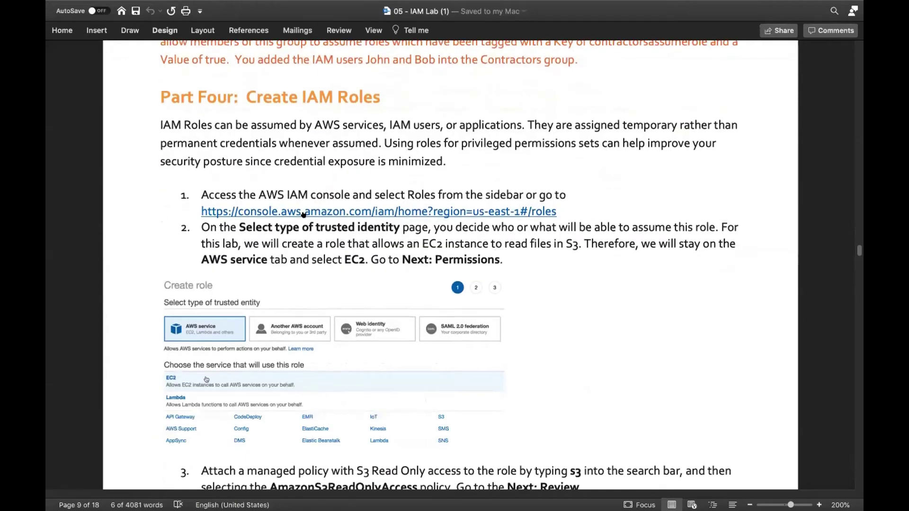
scroll(303, 212, down, 2)
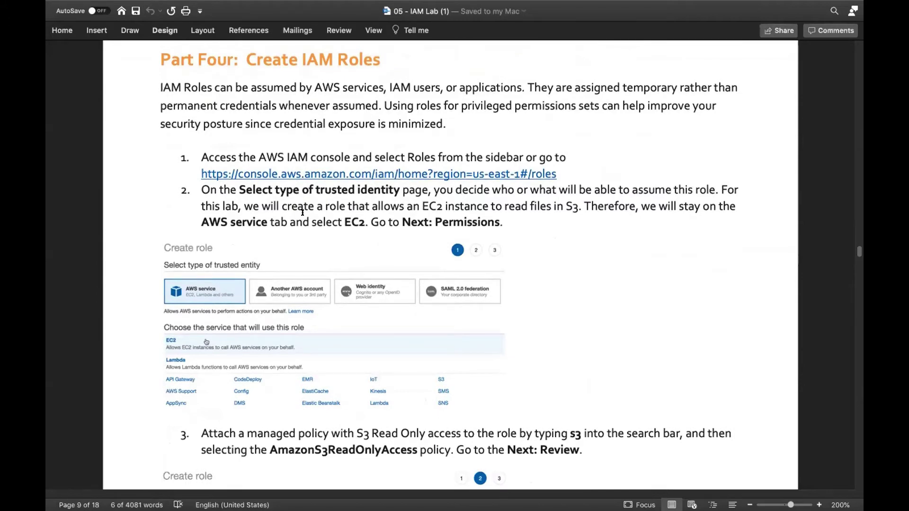
scroll(302, 212, up, 1)
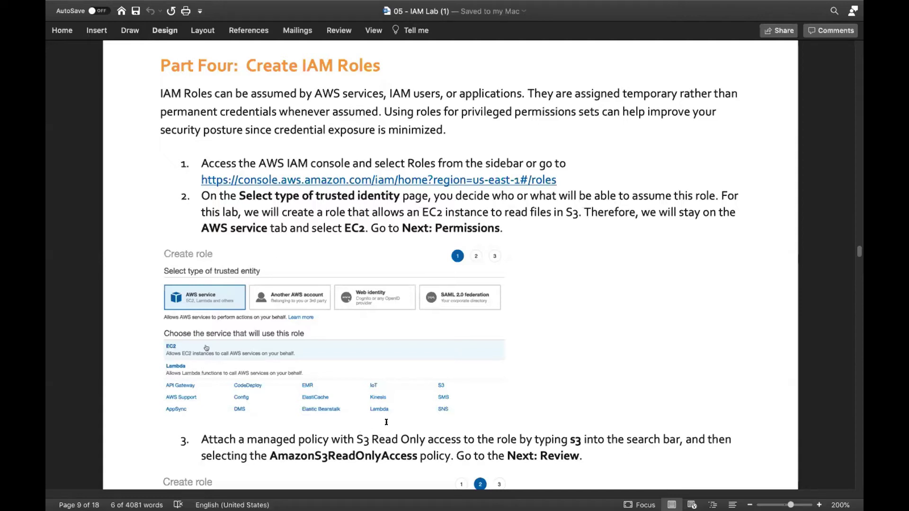
scroll(386, 421, down, 1)
scroll(382, 419, down, 2)
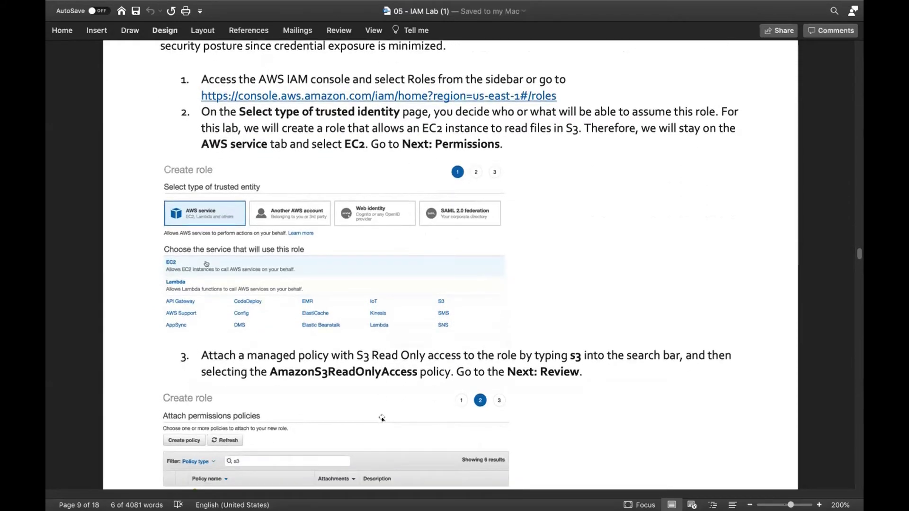
scroll(382, 419, down, 5)
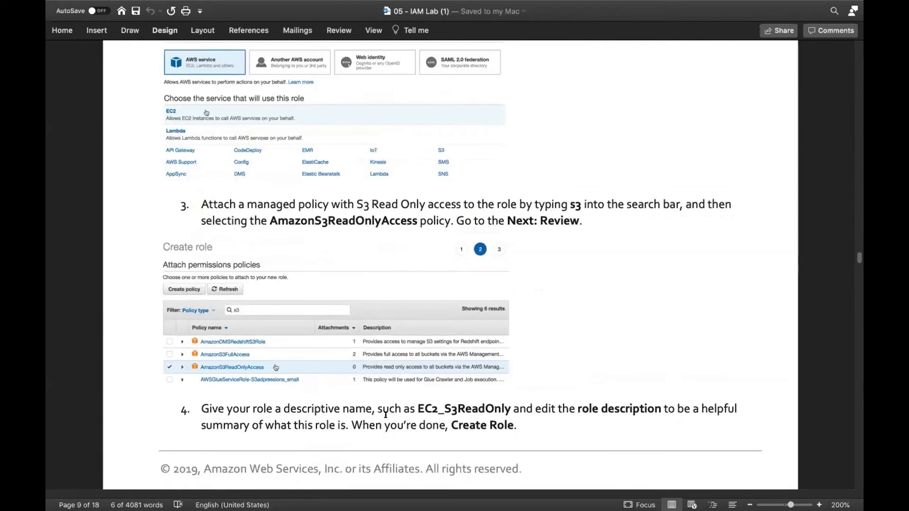
scroll(386, 415, down, 1)
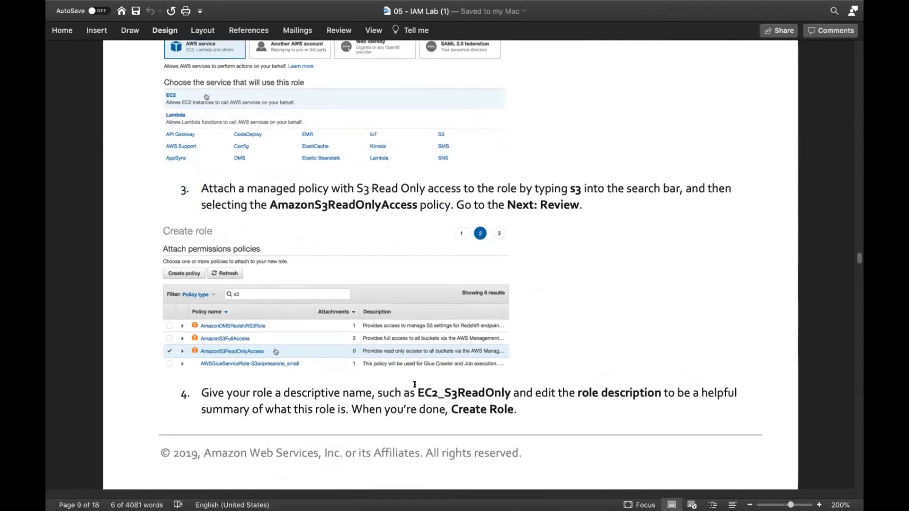
key(ctrl+Left)
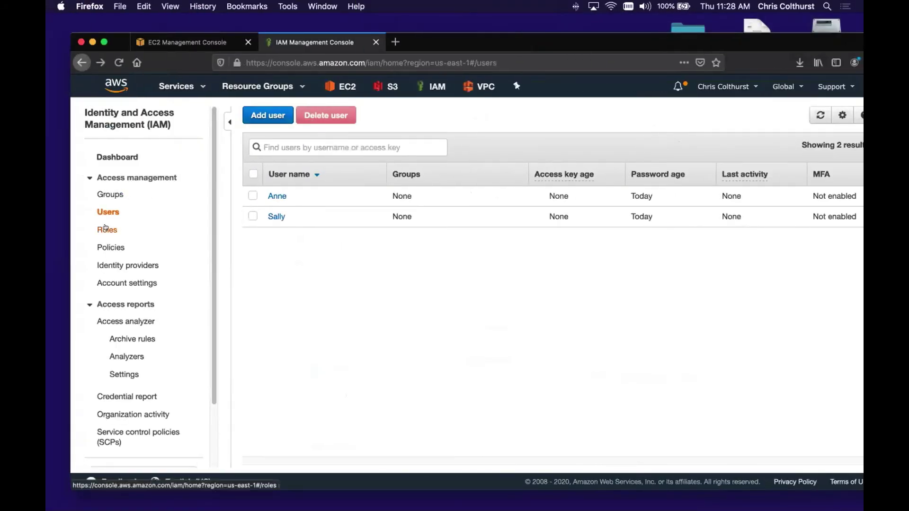
- Start a new IAM role for the EC2 service and go on to its permissions
click(106, 229)
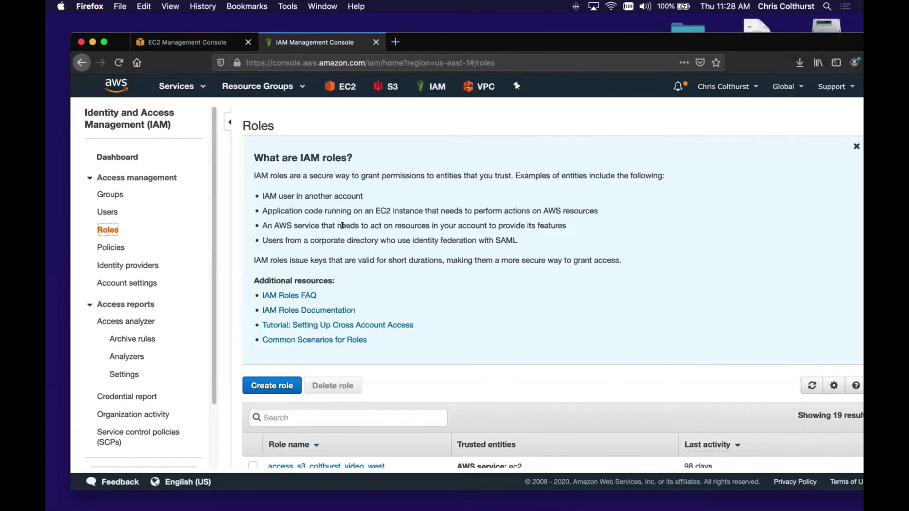
scroll(346, 230, down, 5)
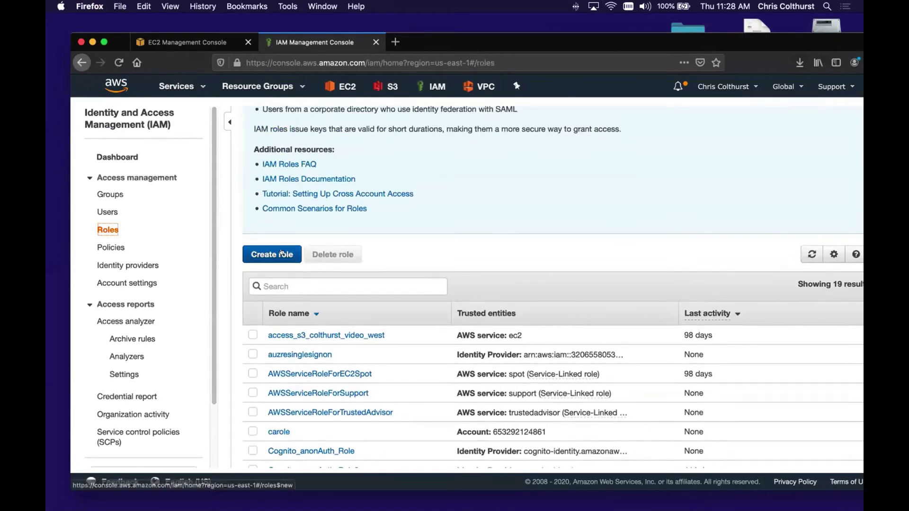
click(285, 250)
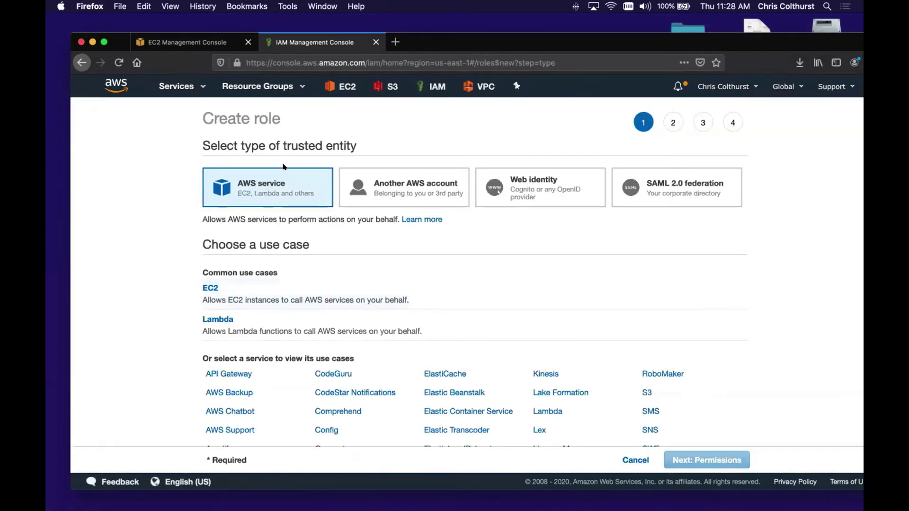
click(210, 286)
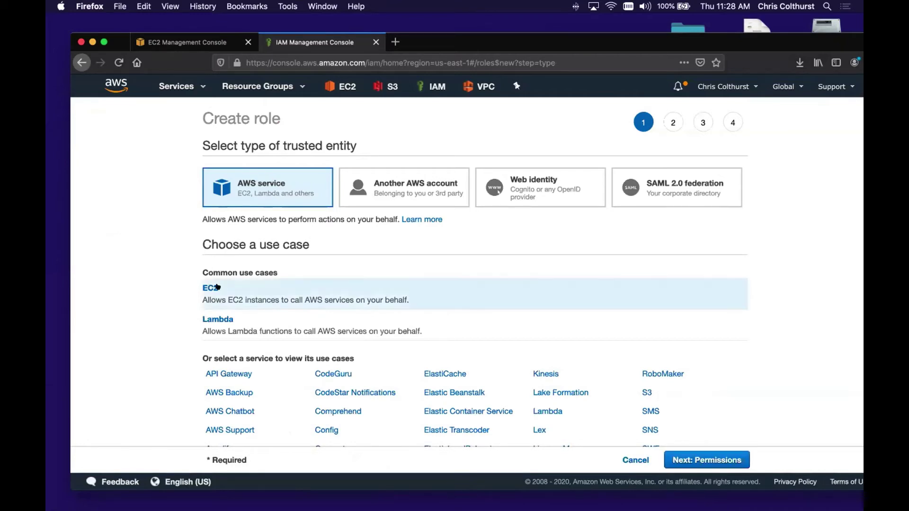
click(687, 460)
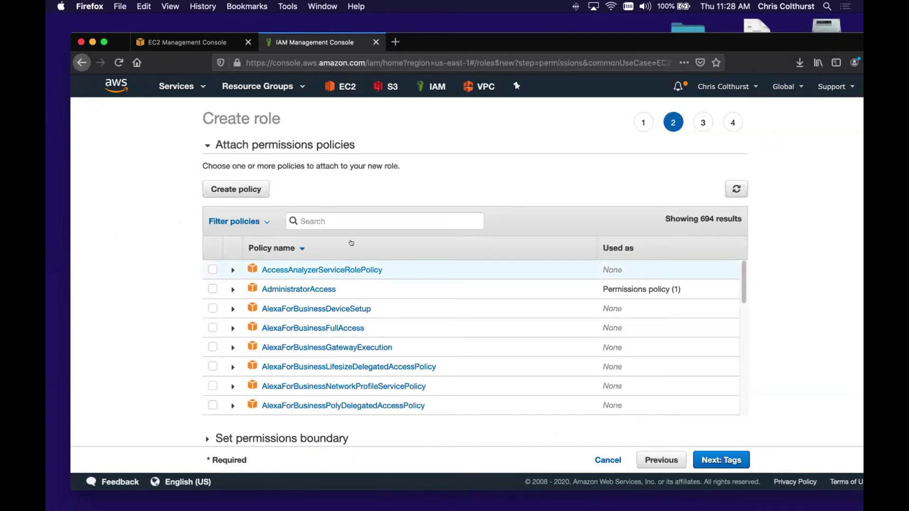
- Search 'AmazonS3' and attach AmazonS3ReadOnlyAccess to the role, advancing to tags
click(338, 222)
text(AmazonS3)
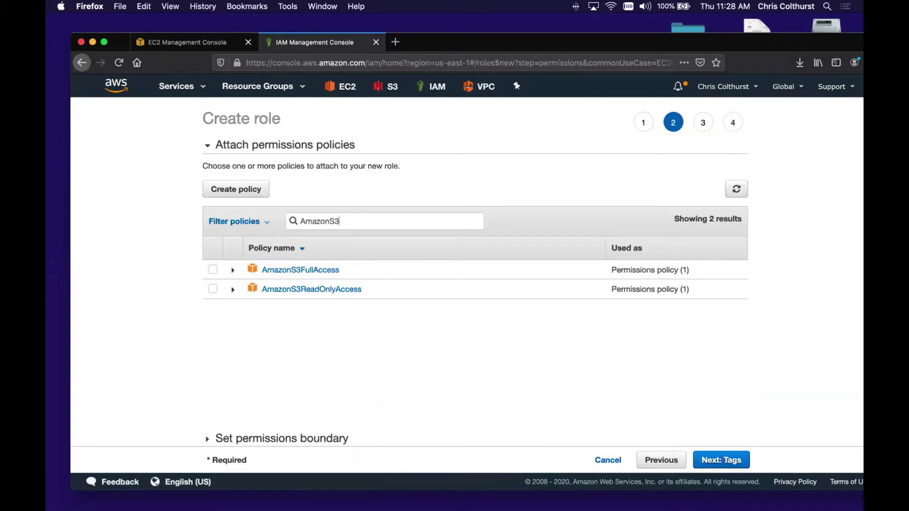
key(ctrl+Right)
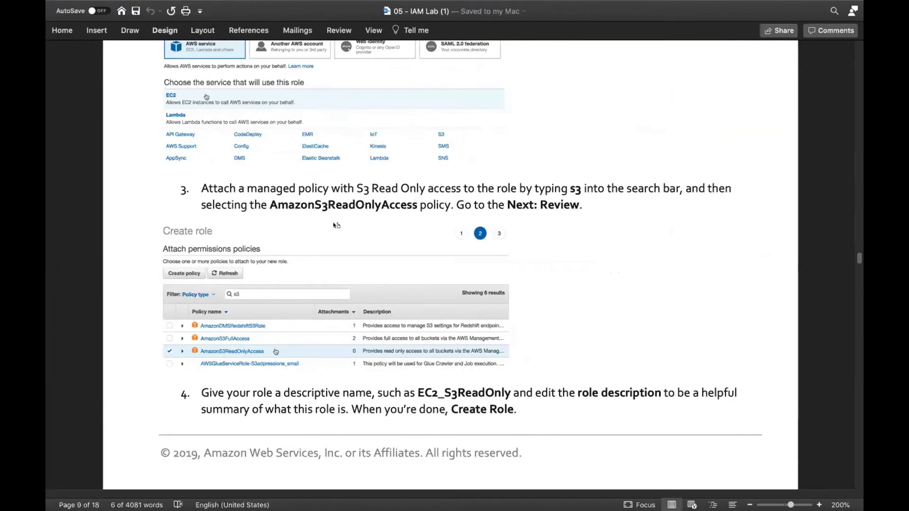
scroll(336, 225, up, 3)
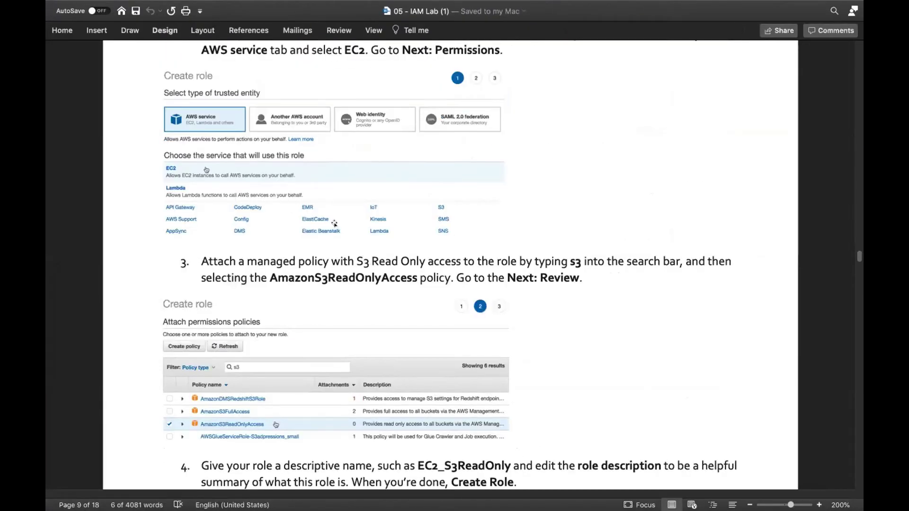
key(ctrl+Left)
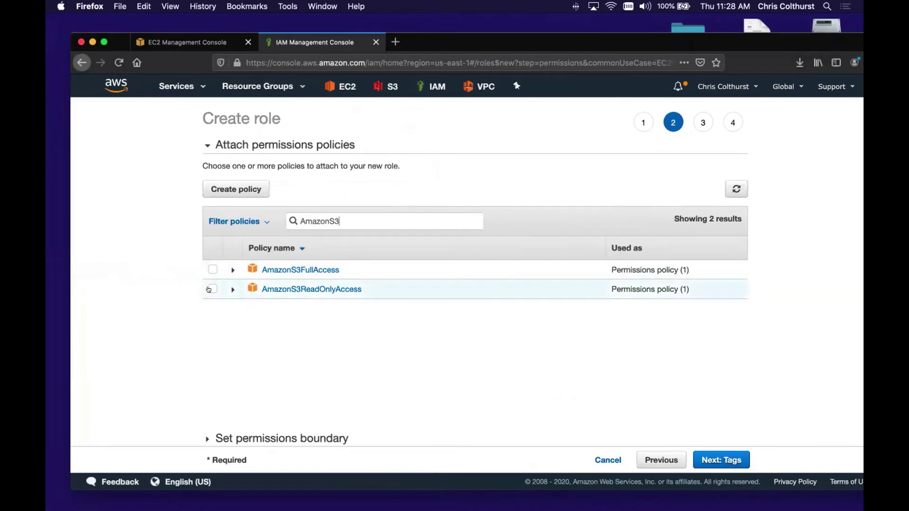
click(211, 289)
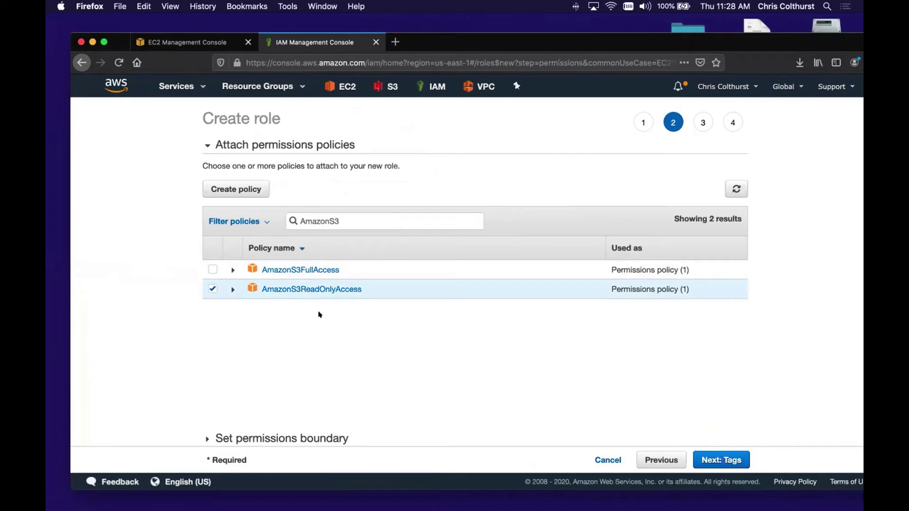
scroll(319, 314, down, 2)
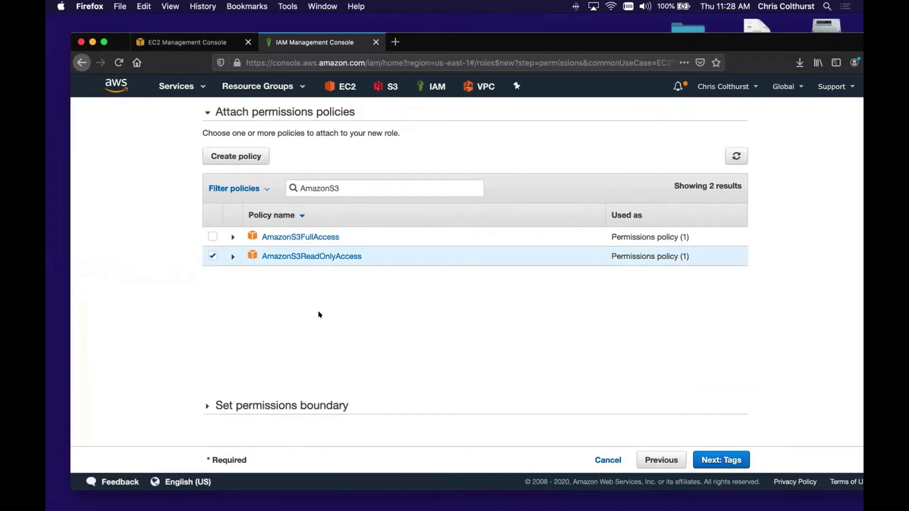
click(705, 455)
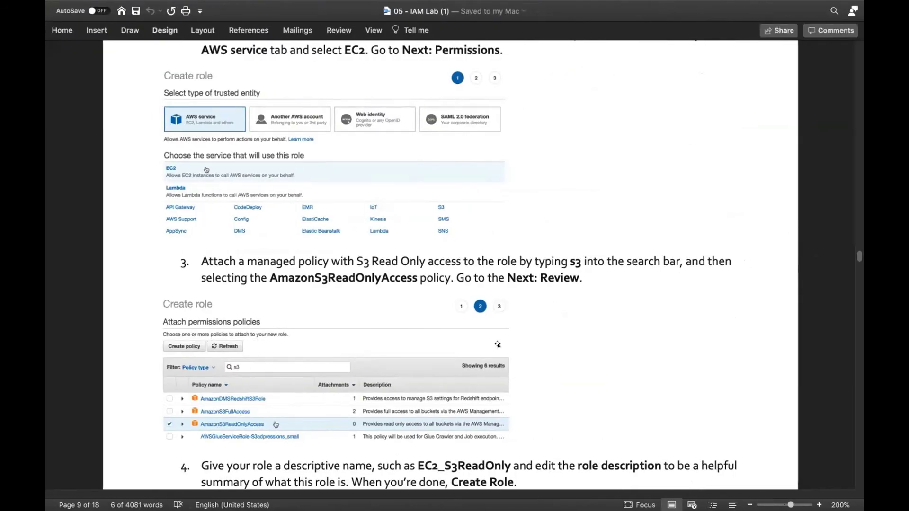
- Copy the suggested role name EC2_S3ReadOnly from step 4 of the lab document
scroll(497, 344, down, 5)
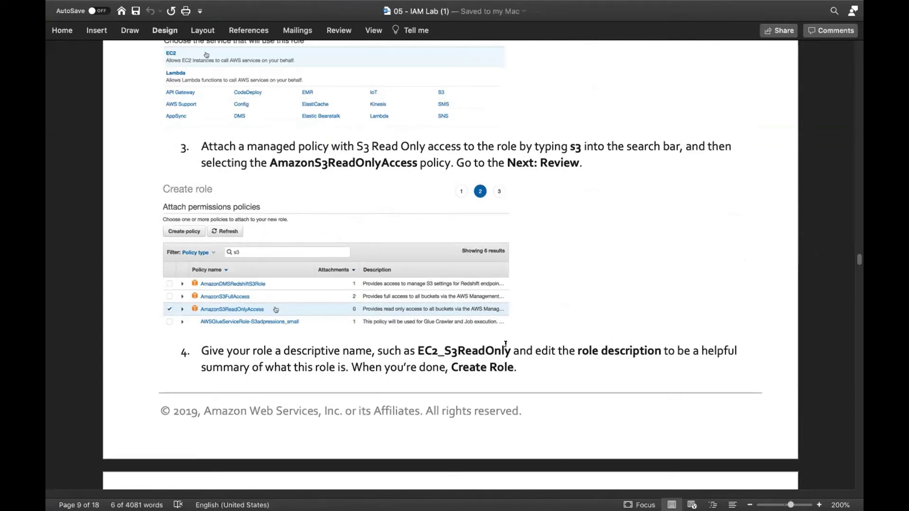
drag(512, 351, 419, 350)
right_click(420, 350)
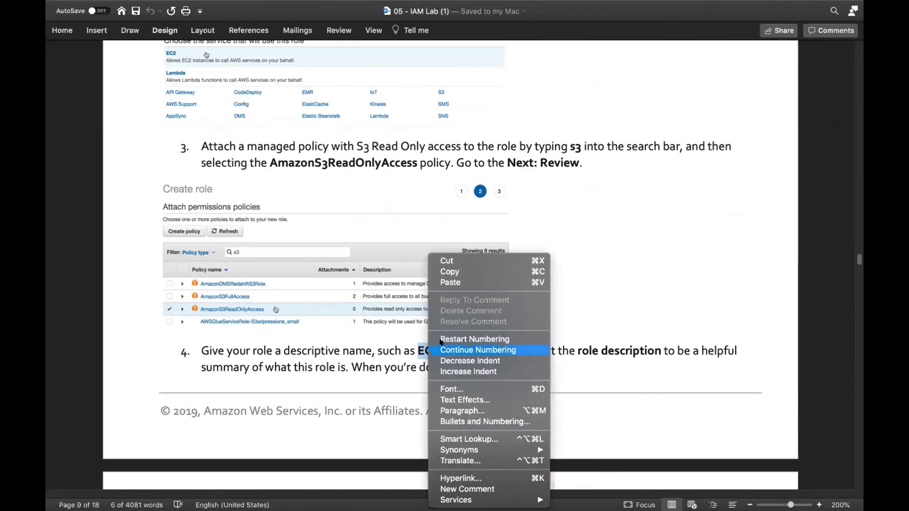
click(453, 272)
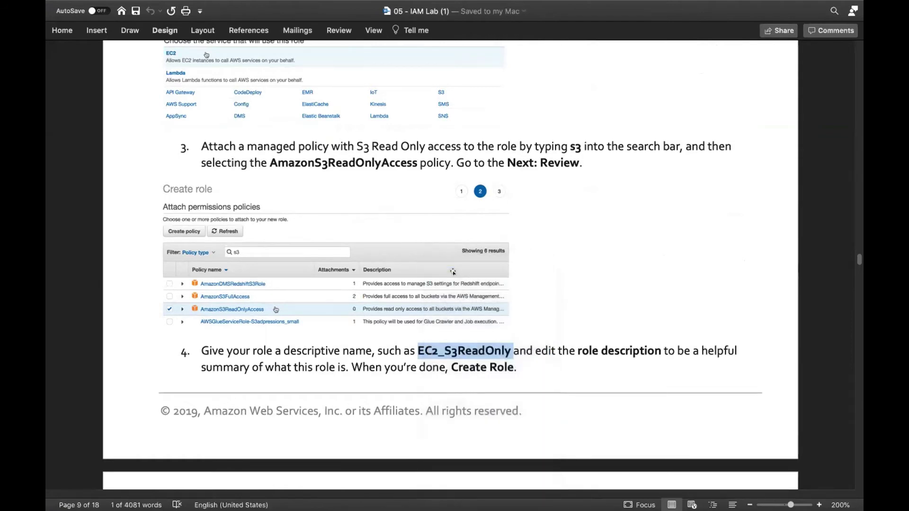
- Skip tags in the role wizard and put the cursor in the Review step's Role name field
key(ctrl+Left)
click(704, 457)
click(406, 180)
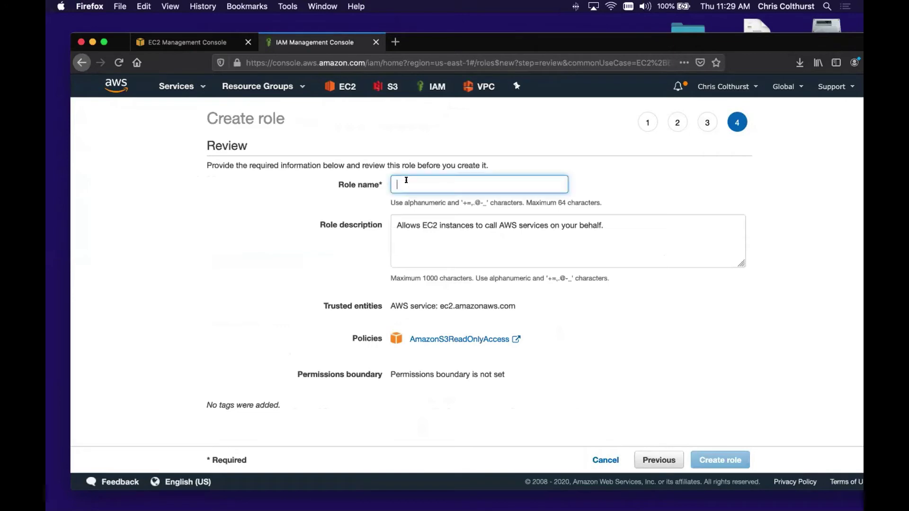
- Name the role EC2_S3ReadOnly by pasting and removing the trailing space, then create it
key(super+v)
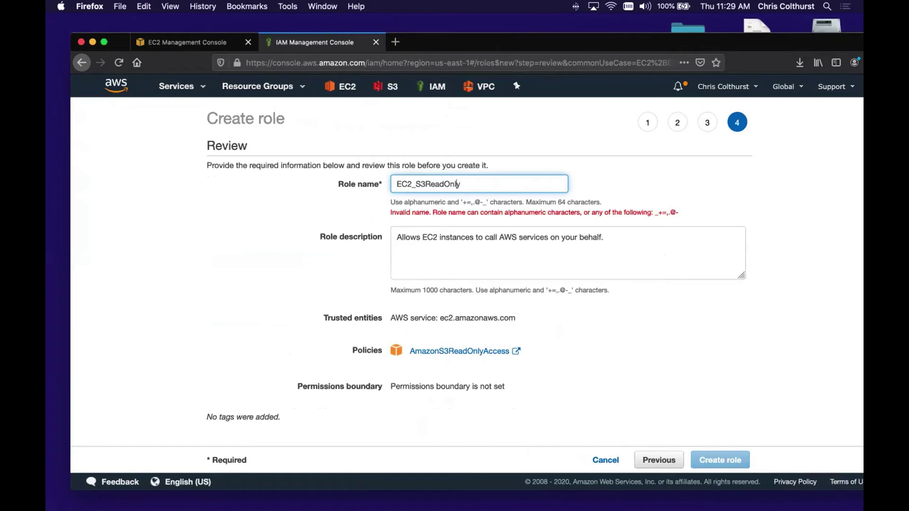
key(BackSpace)
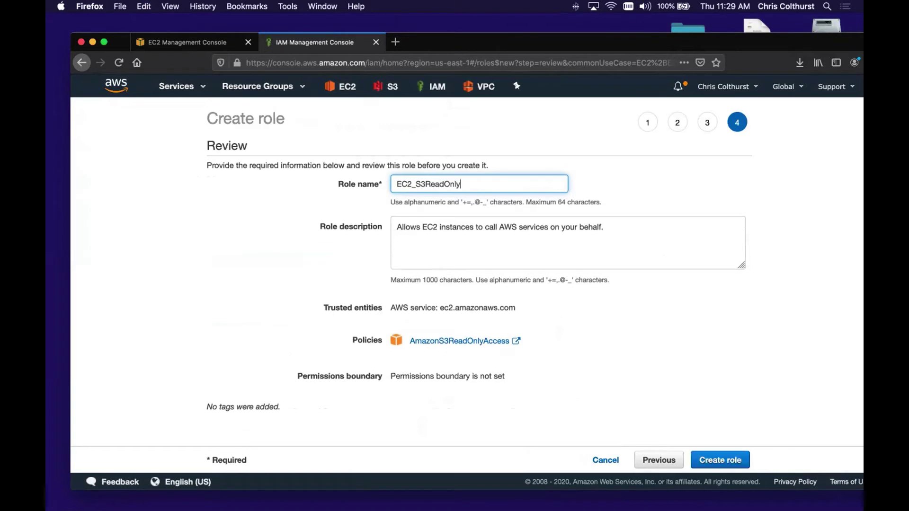
click(307, 262)
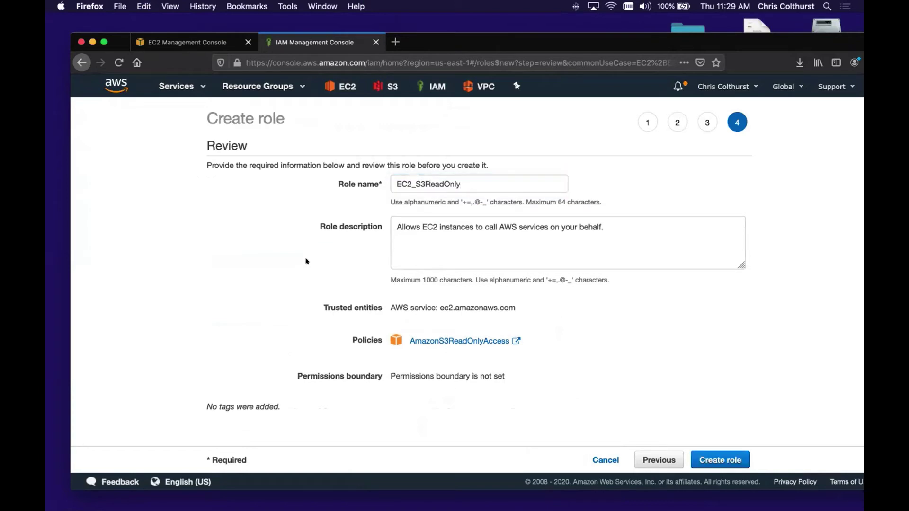
click(713, 454)
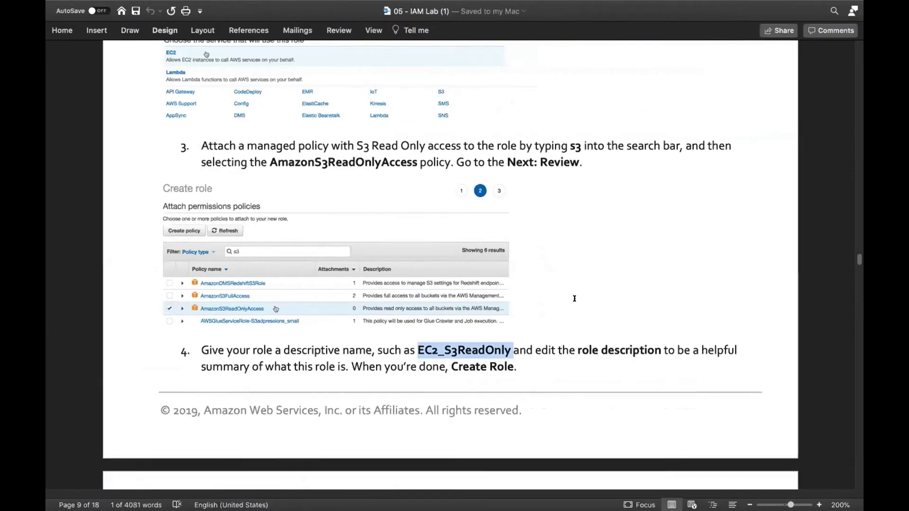
- Scroll to steps 5–7 about the role's Summary page, then switch to the IAM Roles list
scroll(574, 303, down, 5)
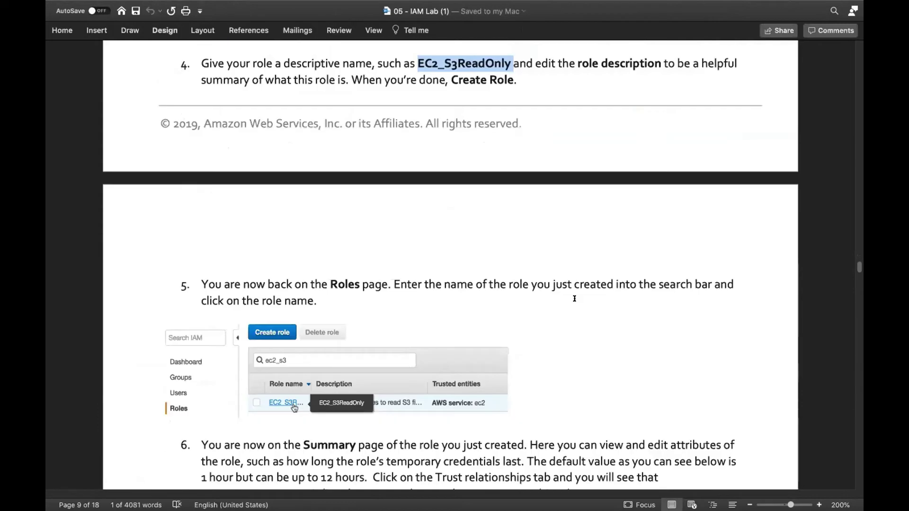
scroll(574, 298, down, 4)
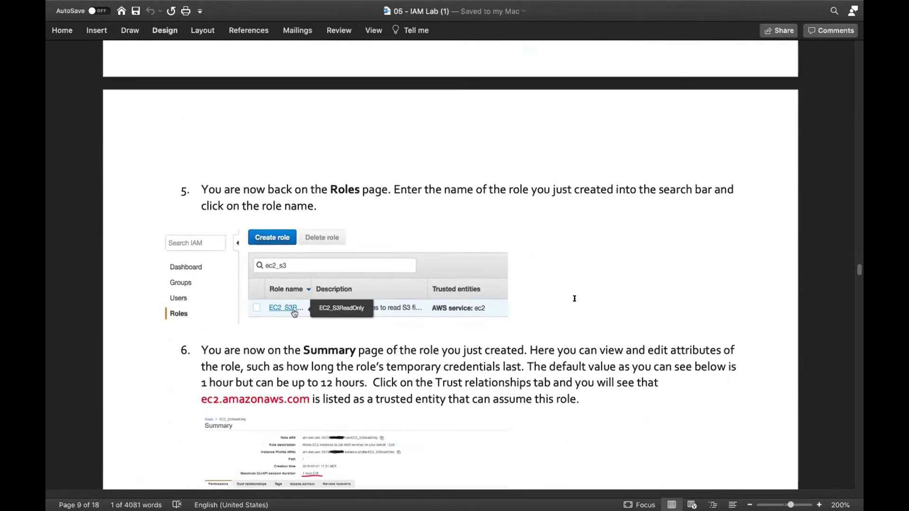
scroll(574, 298, down, 3)
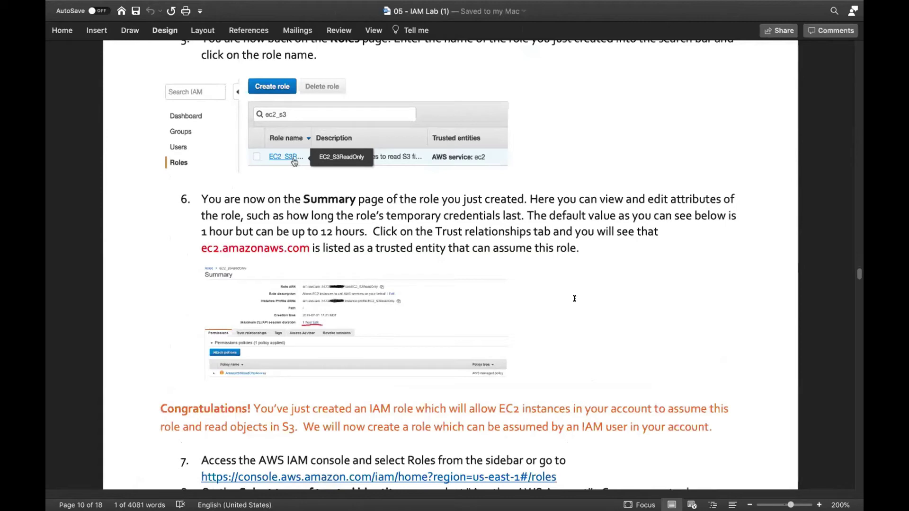
scroll(574, 298, down, 1)
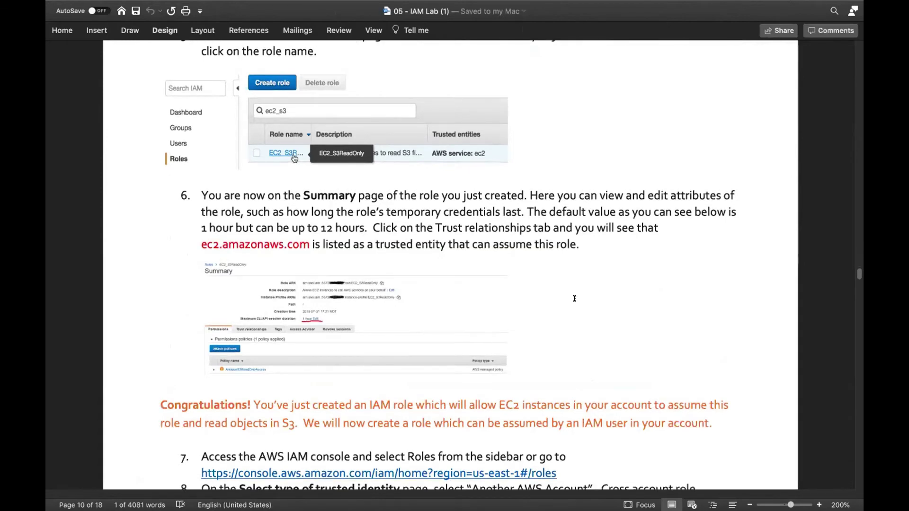
key(ctrl+Left)
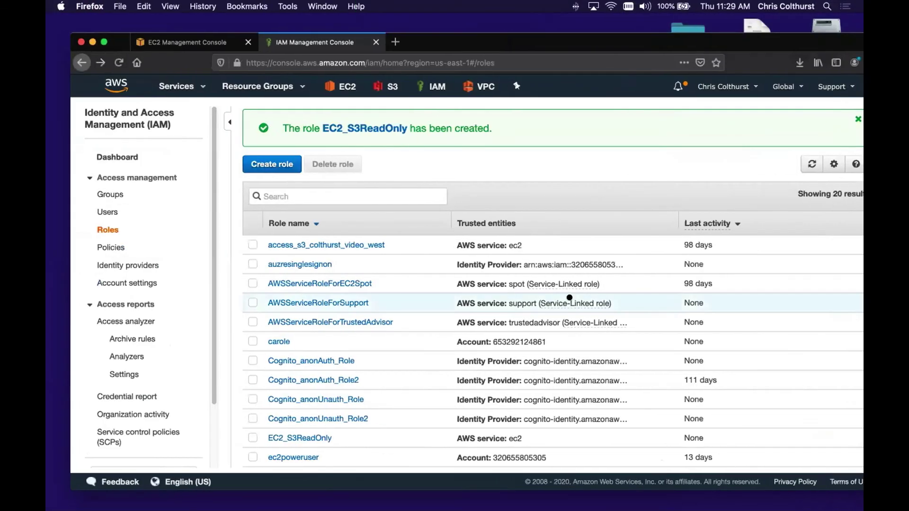
- Open EC2_S3ReadOnly's summary to confirm AmazonS3ReadOnlyAccess, then go back to the lab document
click(378, 127)
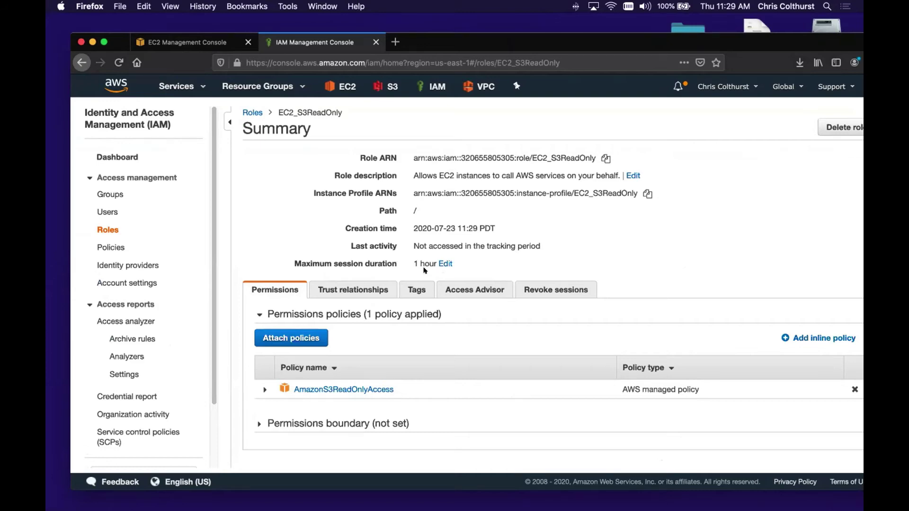
key(ctrl+Right)
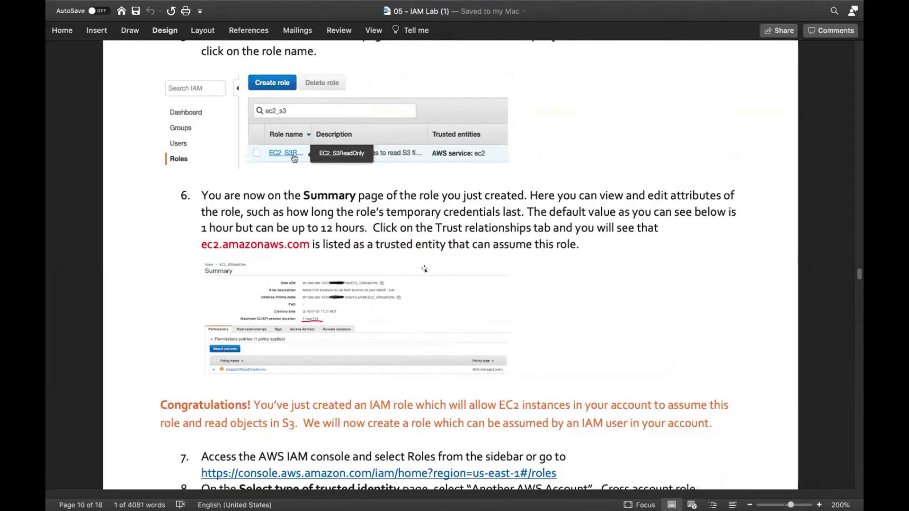
- Scroll through steps 7–12 down to the Part Five: Test Access heading and Figure 4 diagram
scroll(424, 269, down, 3)
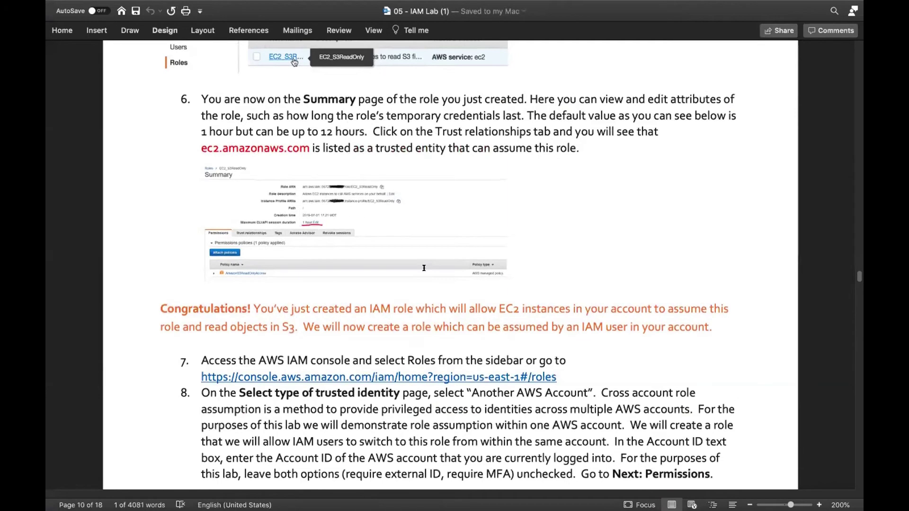
scroll(424, 269, down, 3)
scroll(423, 268, down, 2)
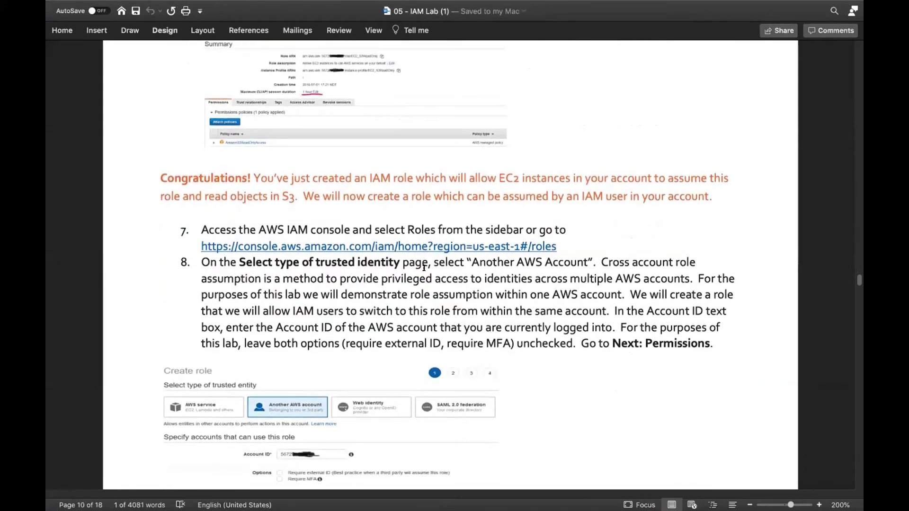
scroll(424, 268, down, 1)
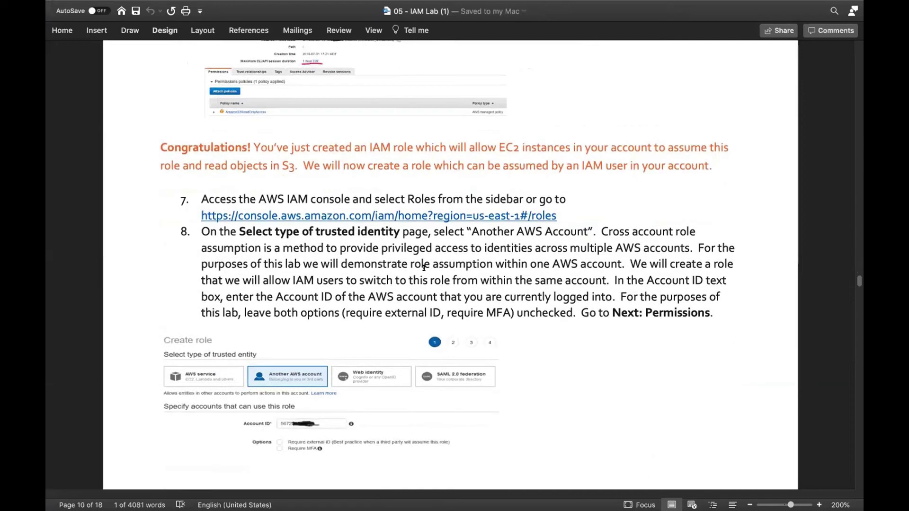
scroll(423, 268, down, 5)
scroll(423, 269, down, 4)
scroll(424, 269, up, 8)
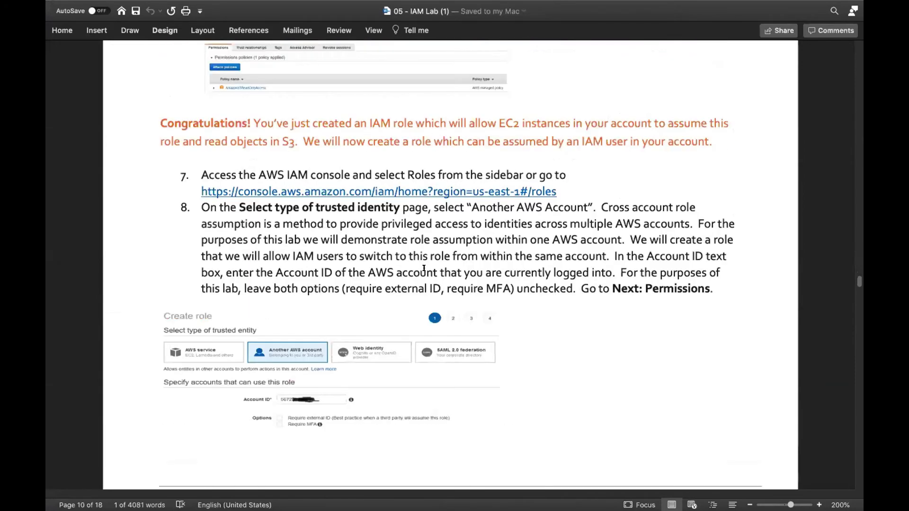
scroll(424, 268, down, 3)
scroll(424, 270, up, 2)
scroll(424, 270, down, 7)
scroll(425, 270, down, 5)
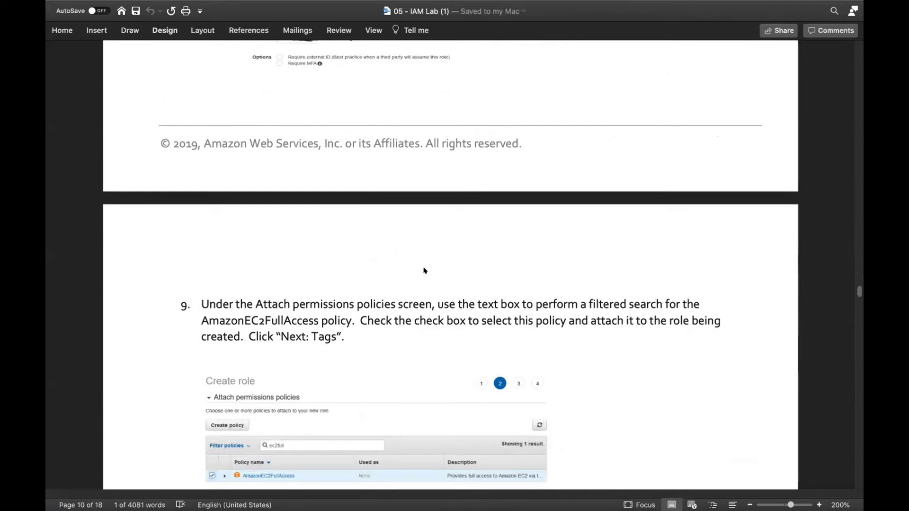
scroll(424, 270, down, 4)
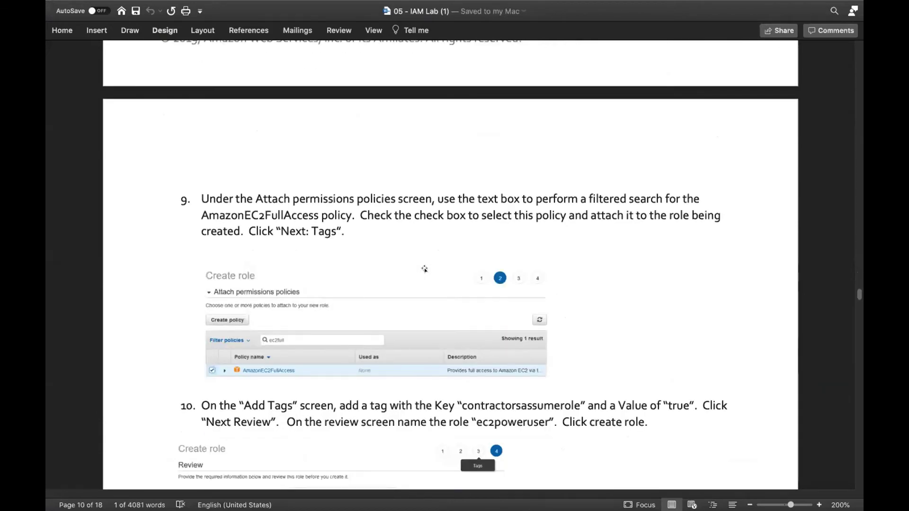
scroll(424, 269, down, 1)
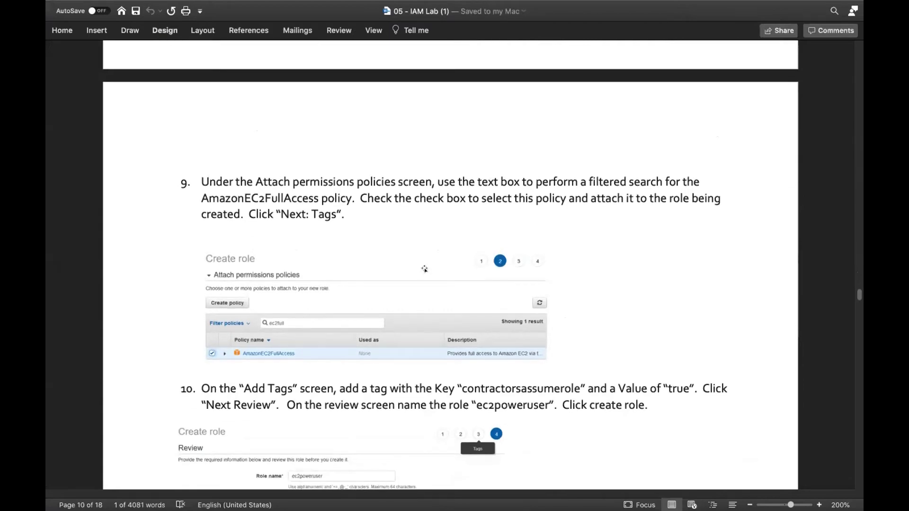
scroll(424, 268, down, 2)
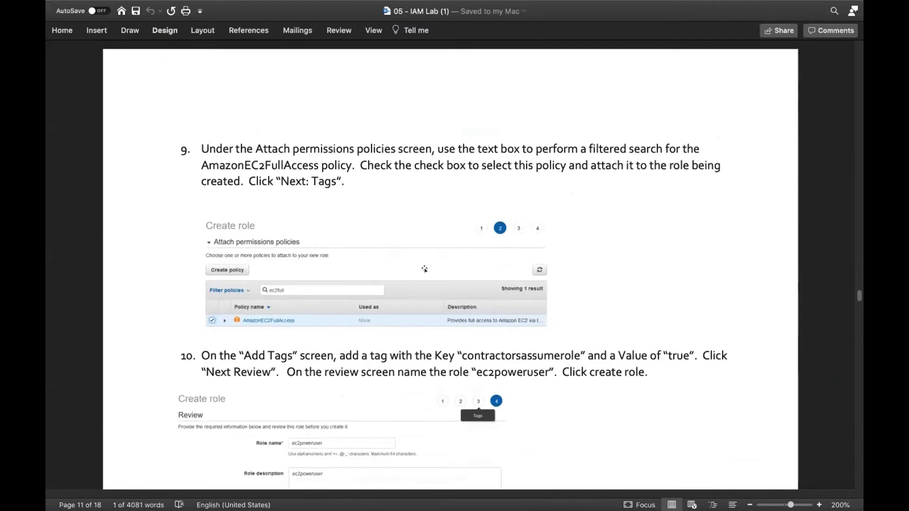
scroll(424, 268, down, 15)
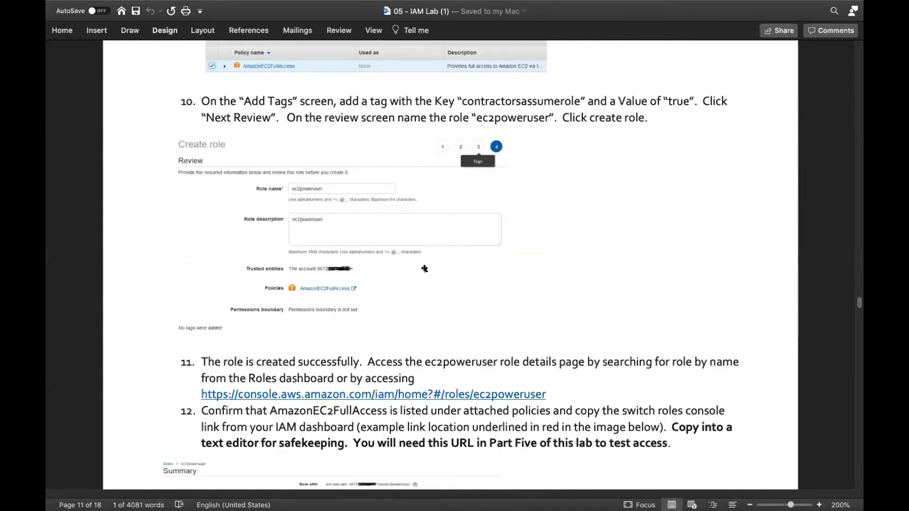
scroll(424, 269, down, 3)
scroll(425, 268, down, 4)
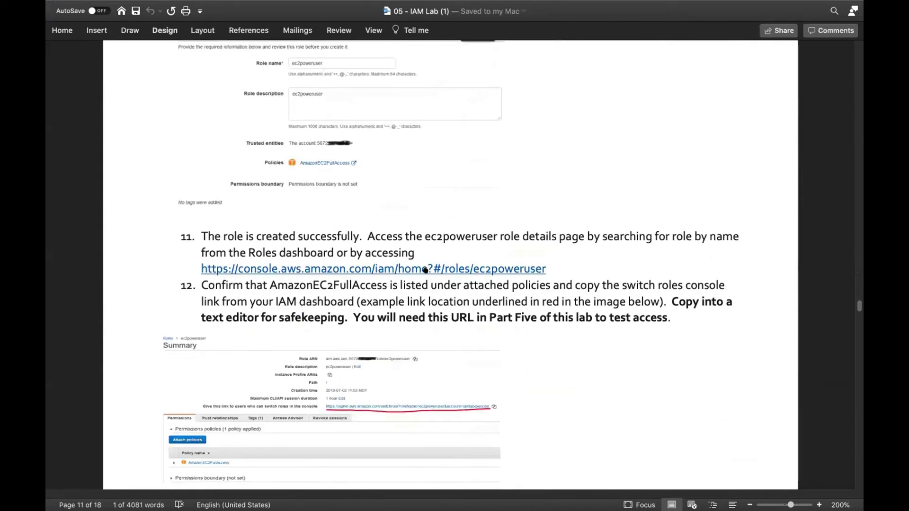
scroll(425, 269, down, 6)
scroll(425, 269, up, 20)
scroll(424, 269, up, 20)
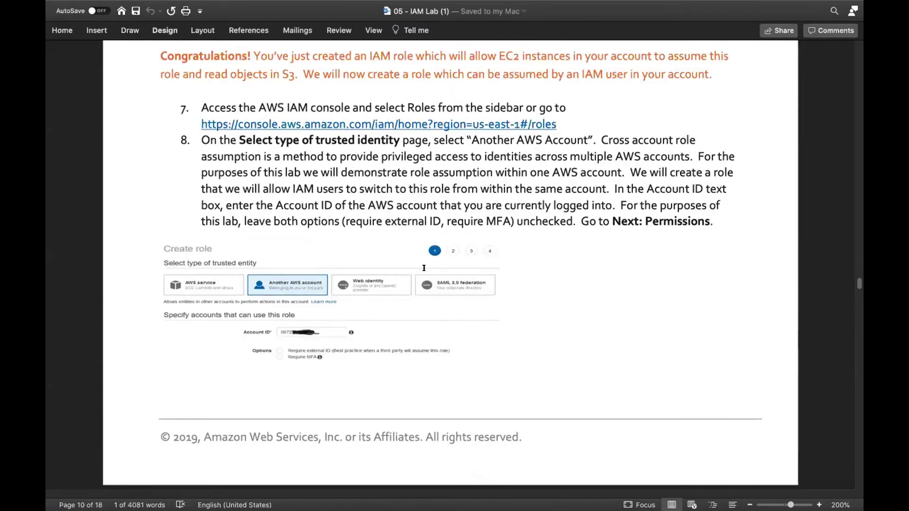
scroll(423, 268, up, 4)
scroll(424, 268, down, 20)
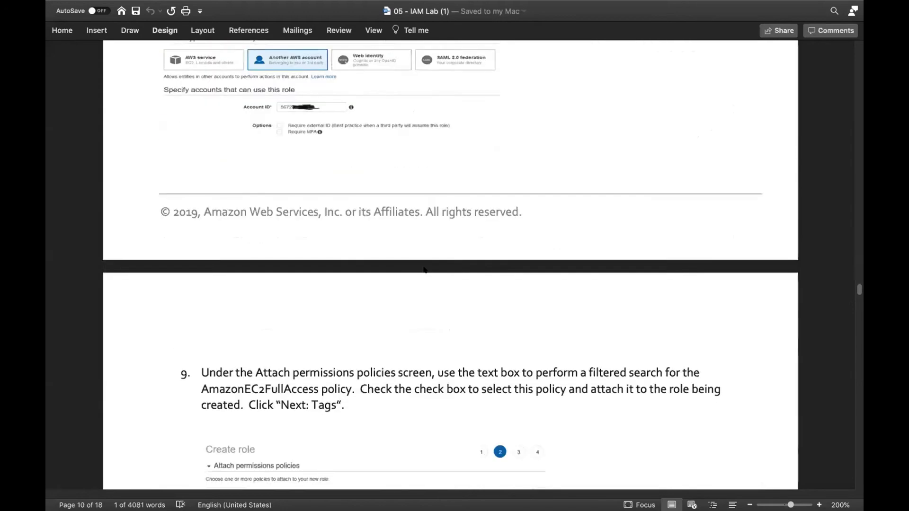
scroll(424, 268, down, 8)
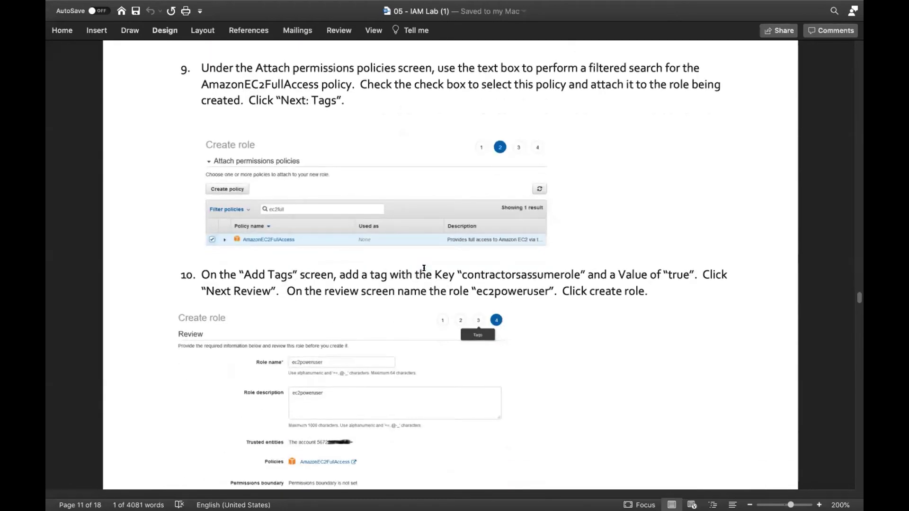
scroll(424, 268, down, 10)
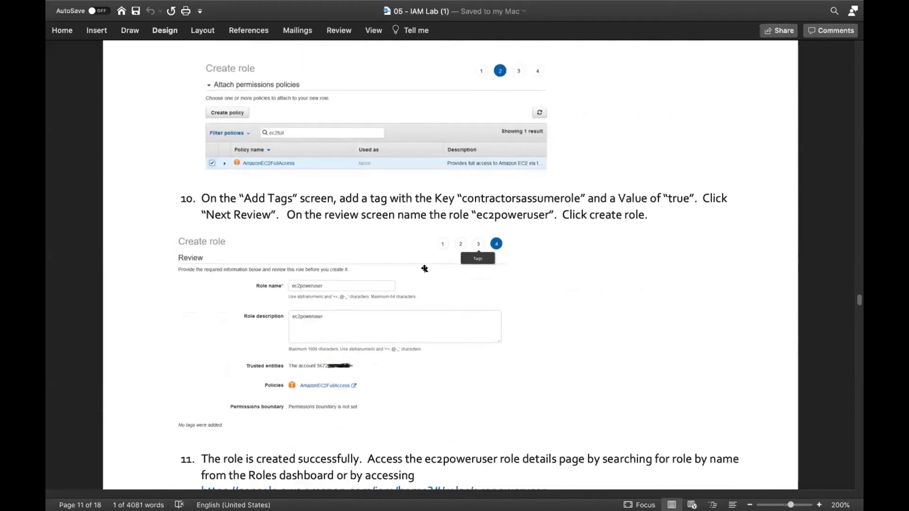
scroll(424, 268, down, 7)
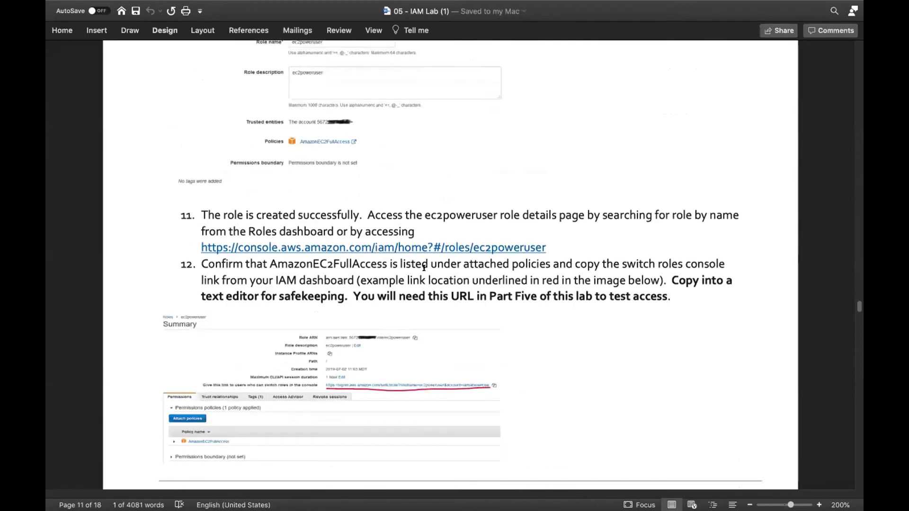
scroll(423, 268, down, 7)
scroll(424, 268, down, 10)
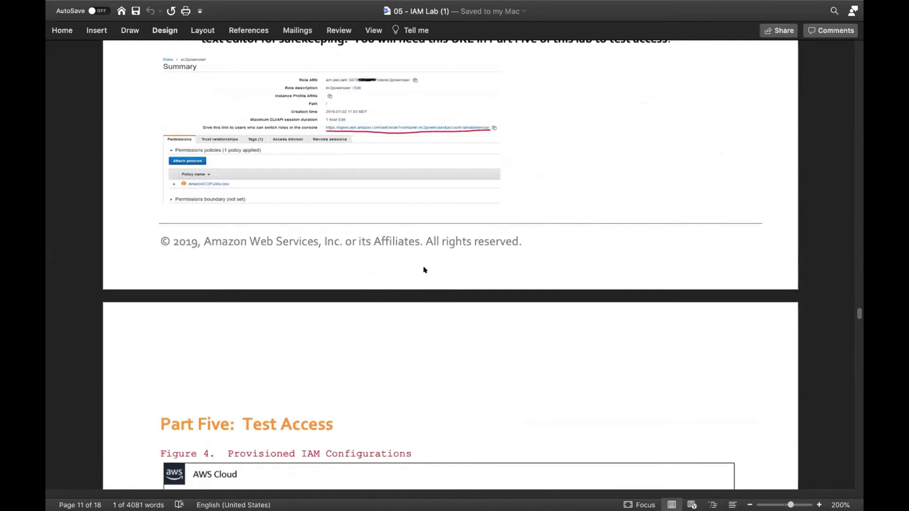
scroll(424, 269, down, 13)
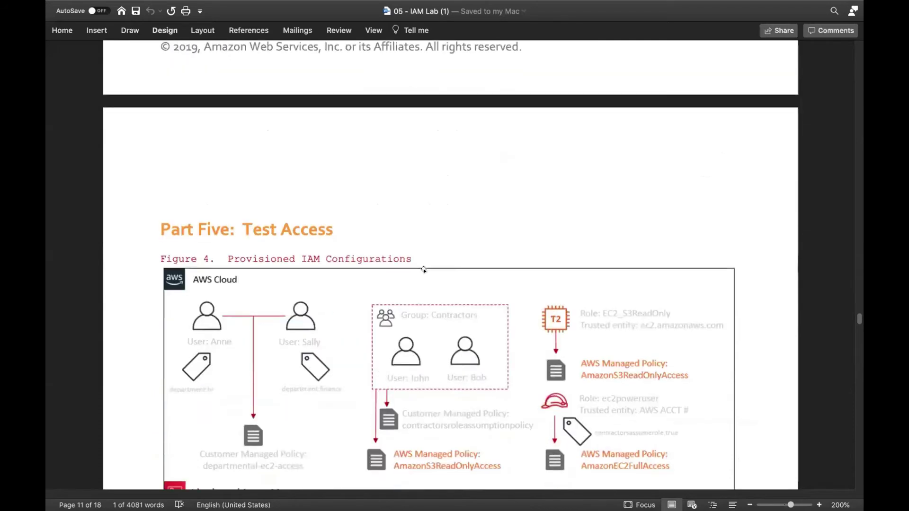
scroll(424, 269, down, 7)
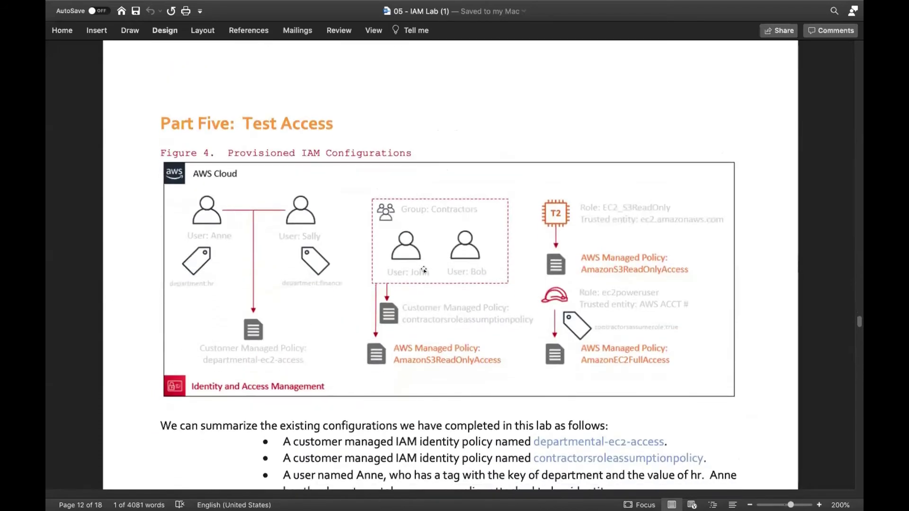
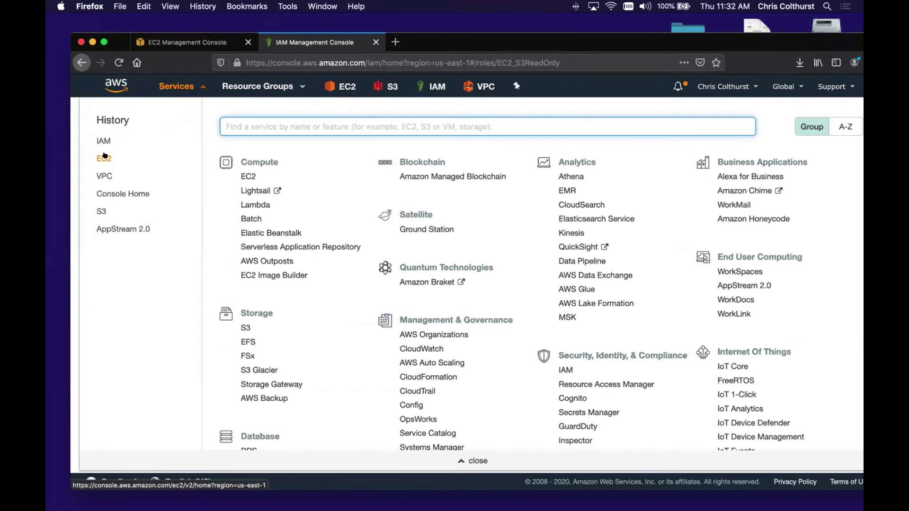
- Open EC2 from History and launch an Amazon Linux 2 t2.micro instance, reaching Configure Instance Details
super+click(104, 159)
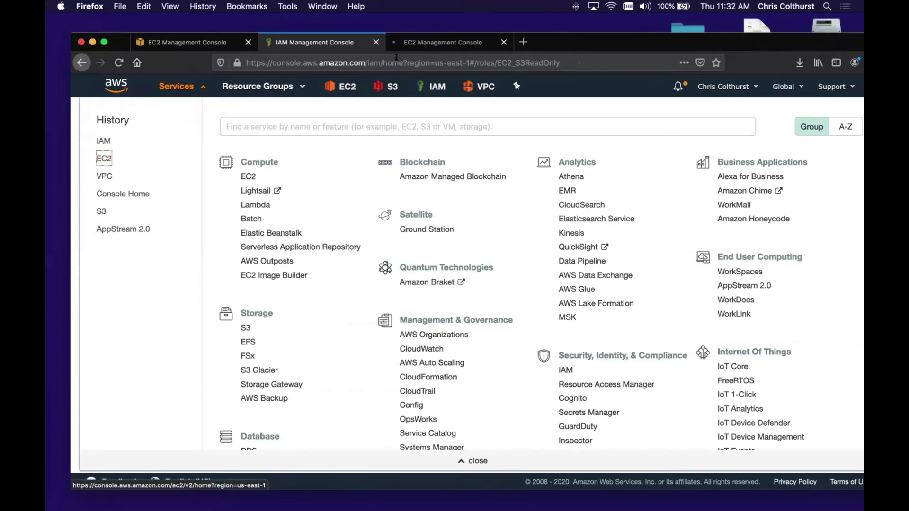
click(430, 43)
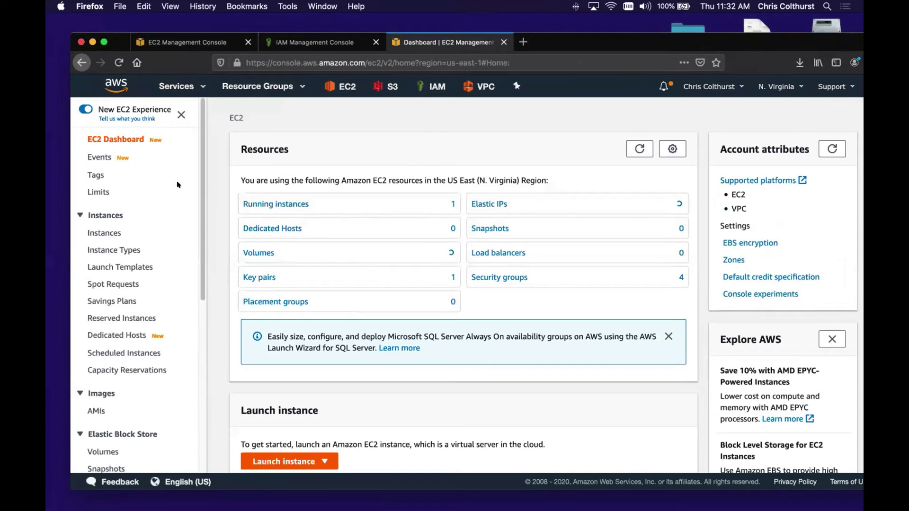
click(299, 462)
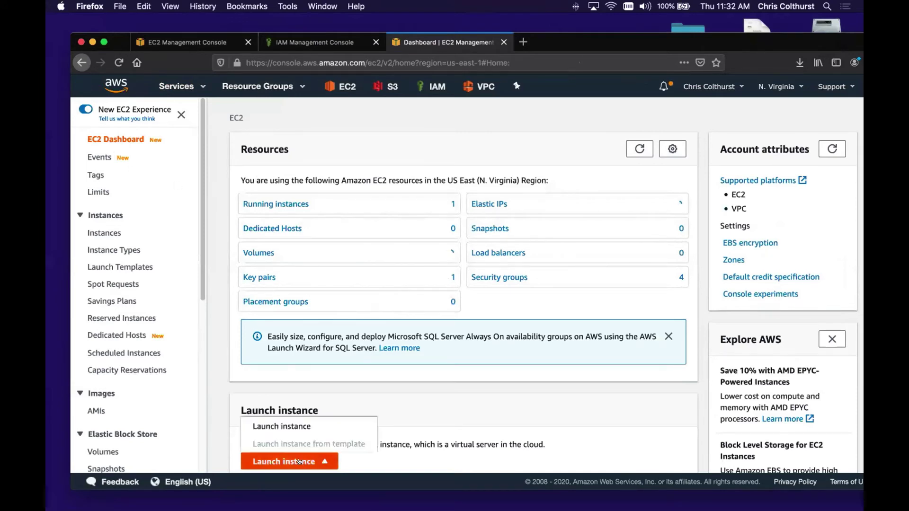
click(298, 431)
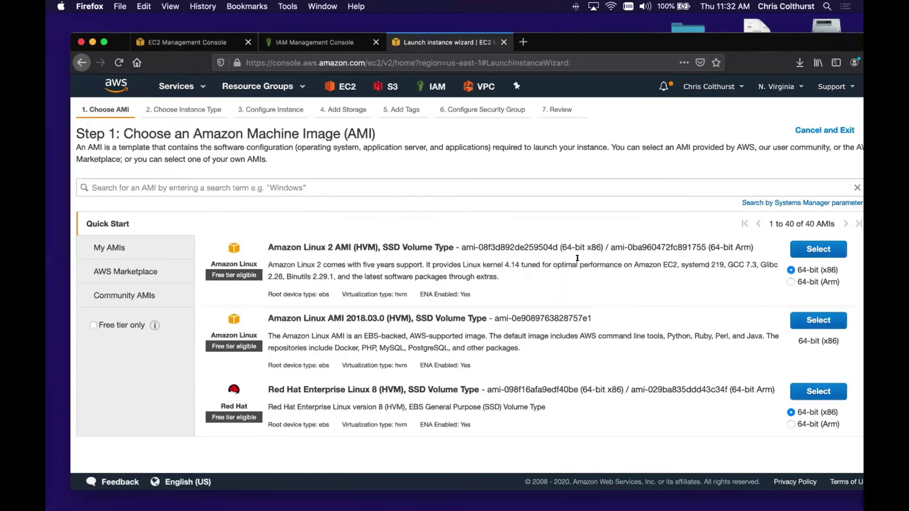
click(805, 245)
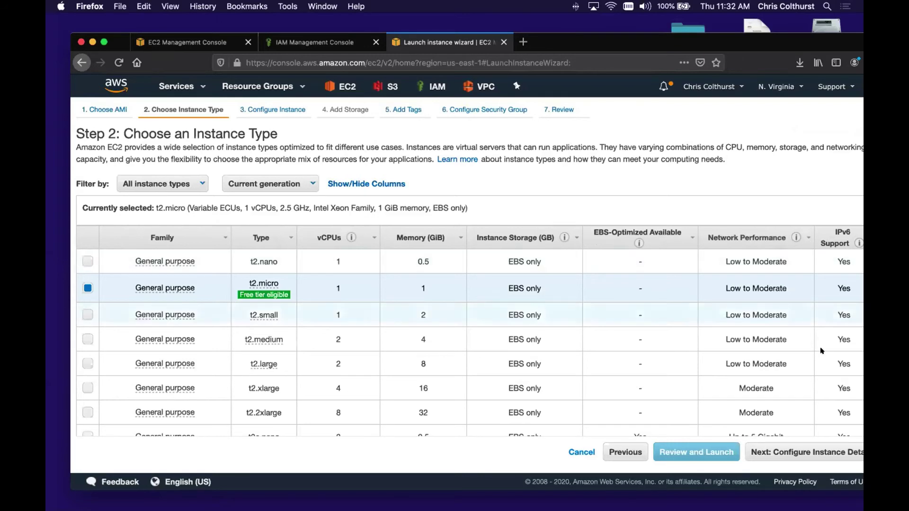
click(779, 452)
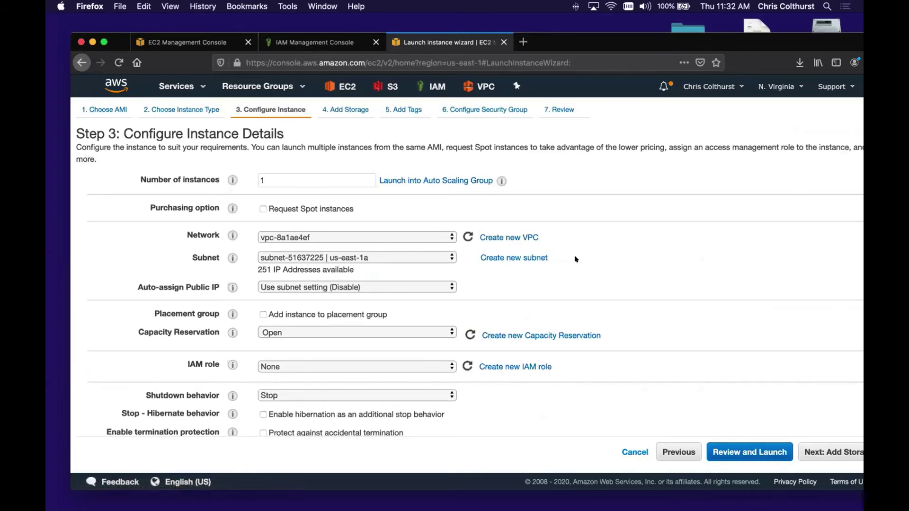
- Put the instance in the ImmersionDayVPC network and continue to the 8 GiB storage step
click(411, 236)
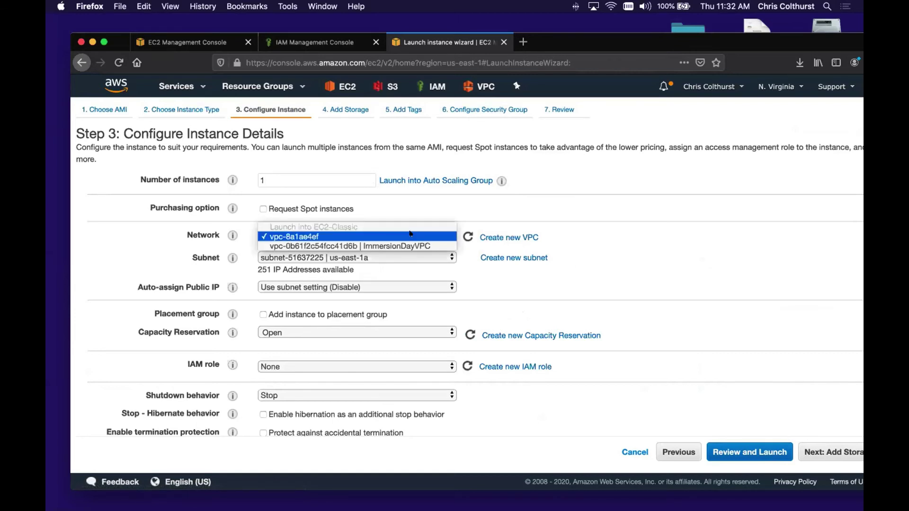
click(411, 243)
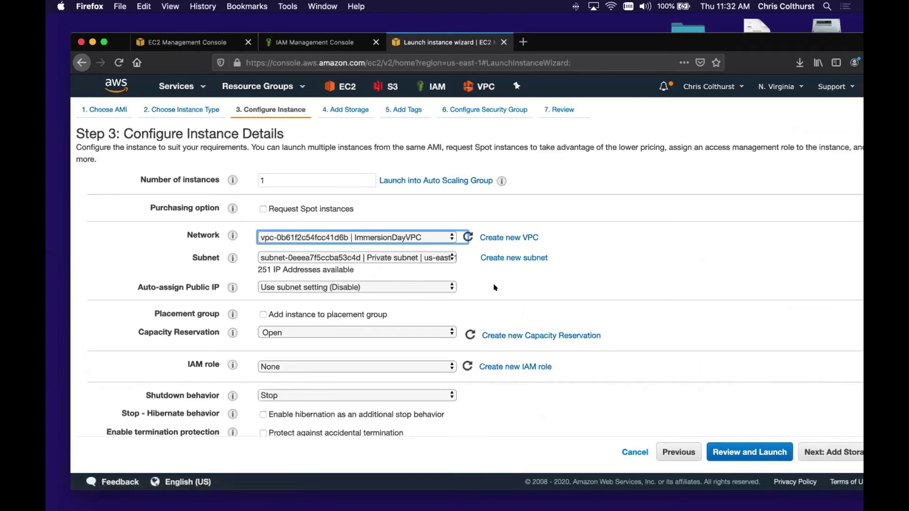
scroll(492, 286, down, 3)
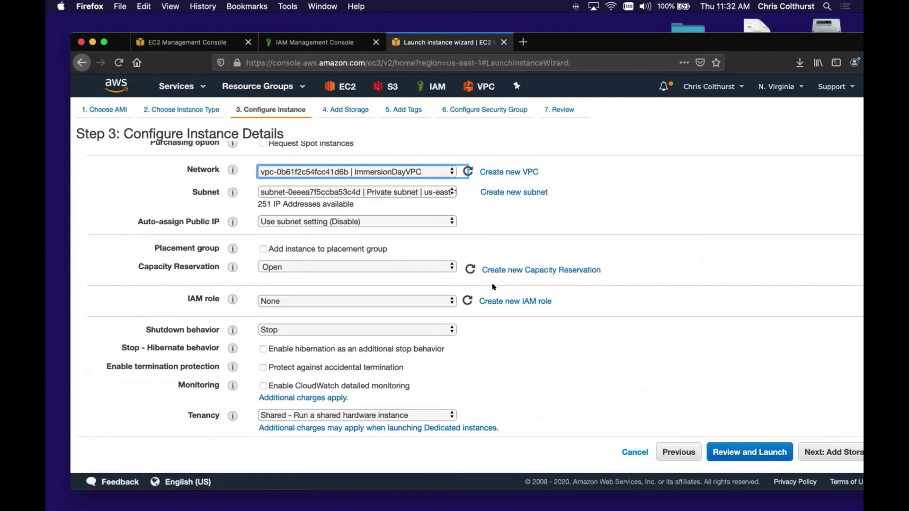
scroll(492, 286, down, 10)
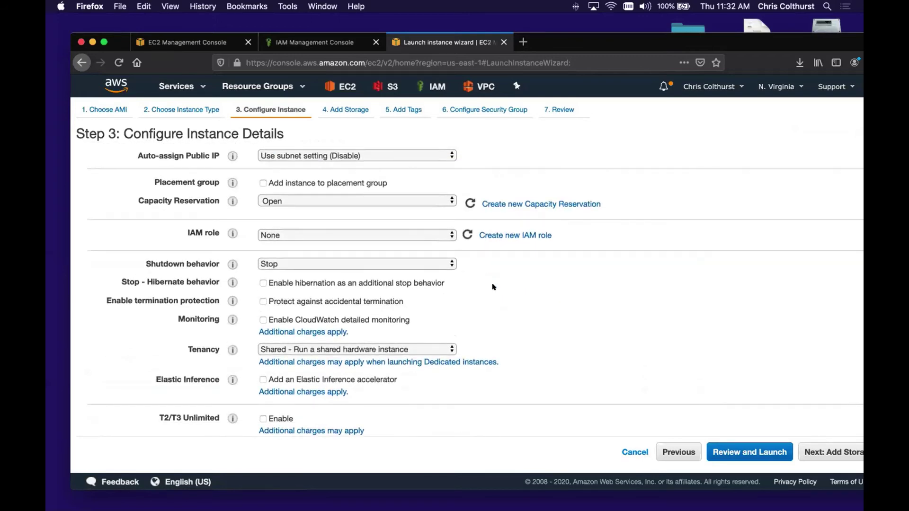
scroll(492, 287, down, 1)
click(807, 451)
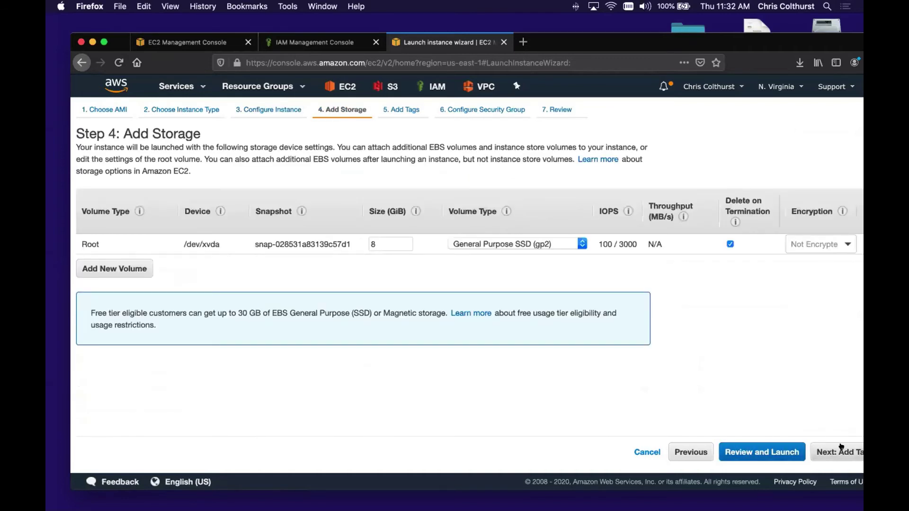
- Go to Add Tags and add the tag Name = HR
click(827, 452)
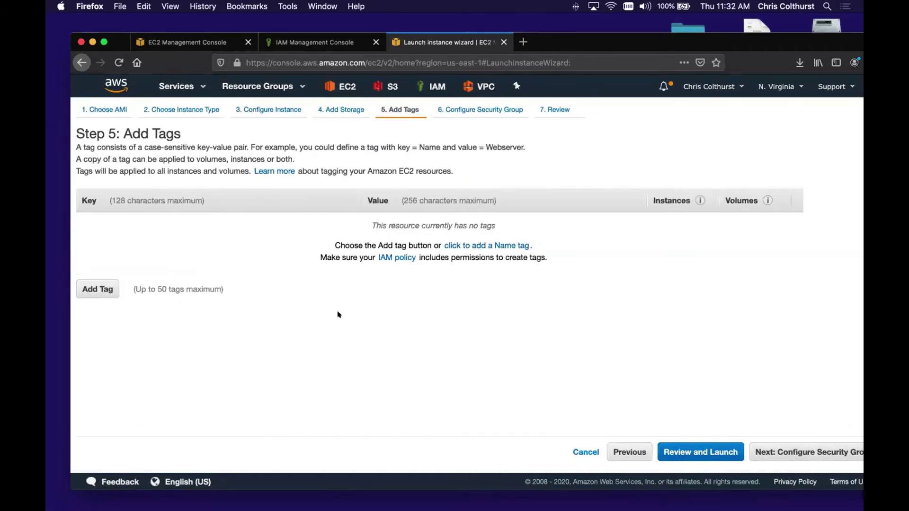
click(107, 287)
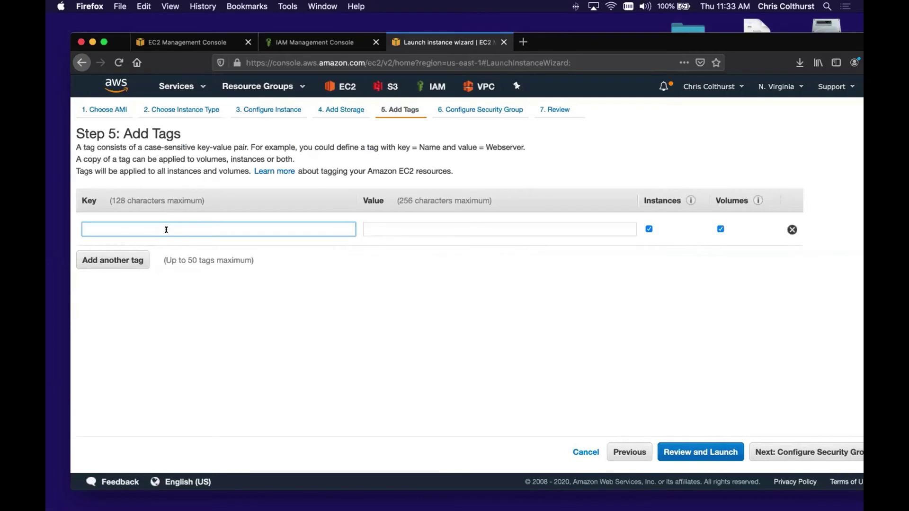
text(Name)
key(Tab)
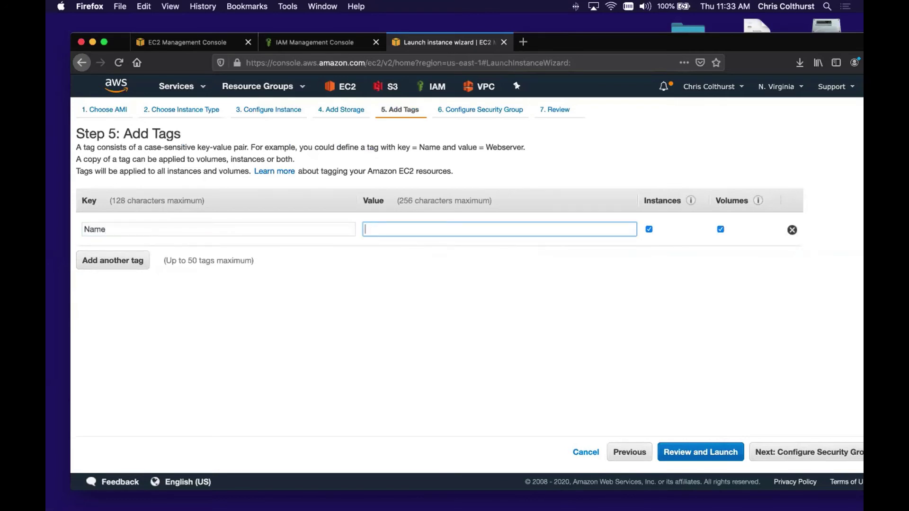
text(HR)
- Add a second tag department = hr, checking it against the lab guide
click(101, 261)
text(department)
key(Tab)
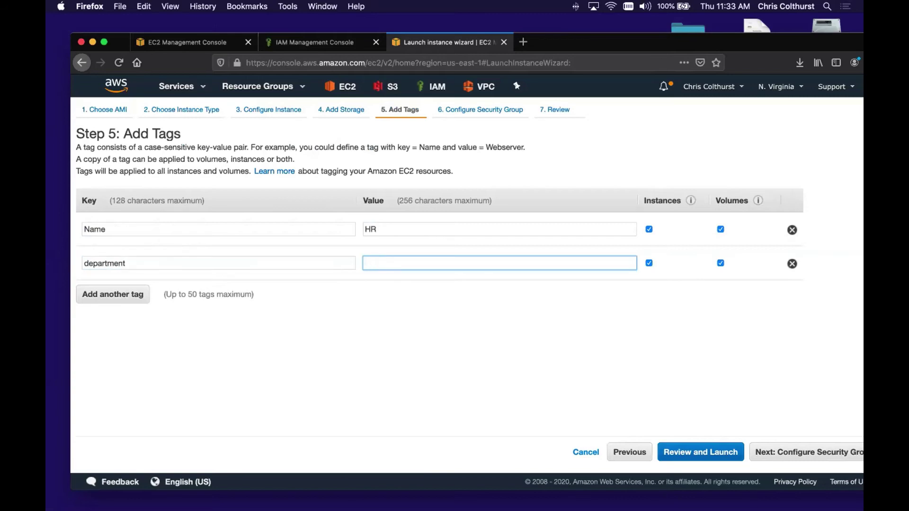
text(hr)
key(ctrl+Right)
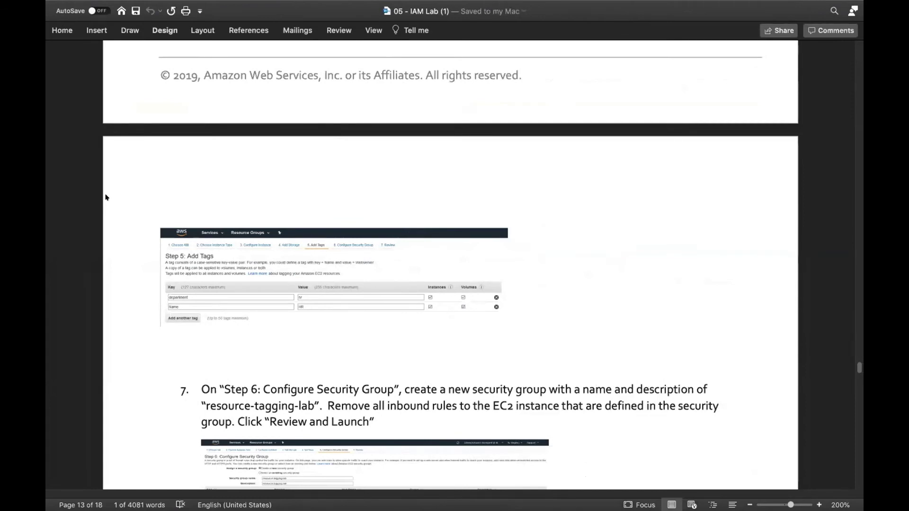
key(ctrl+Left)
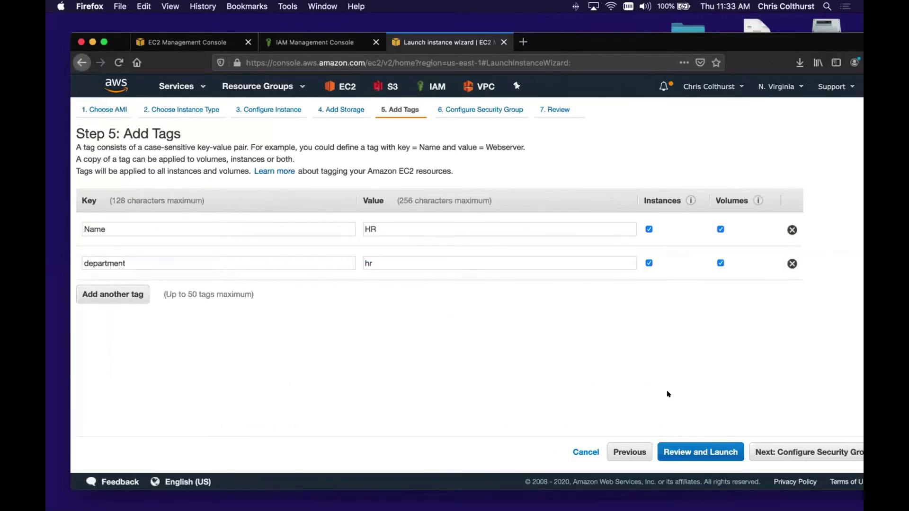
- Assign the existing default security group and go to the launch review
click(791, 447)
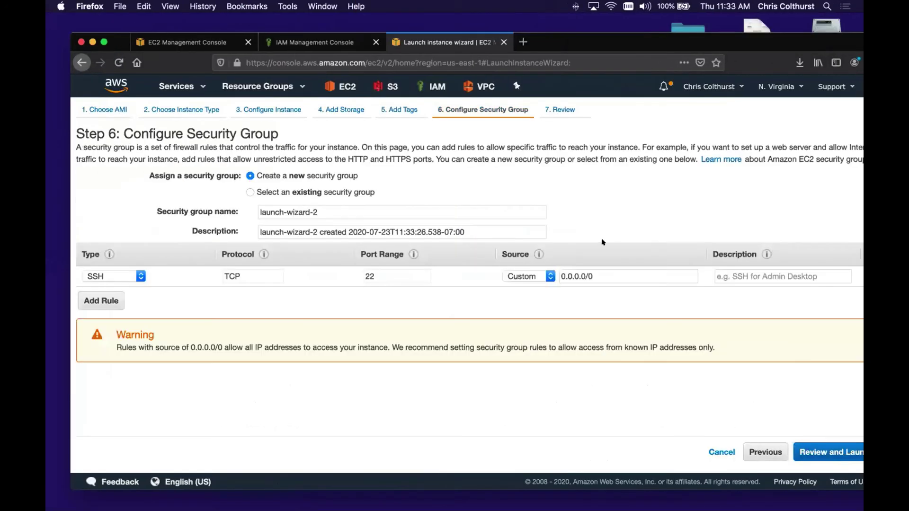
click(319, 191)
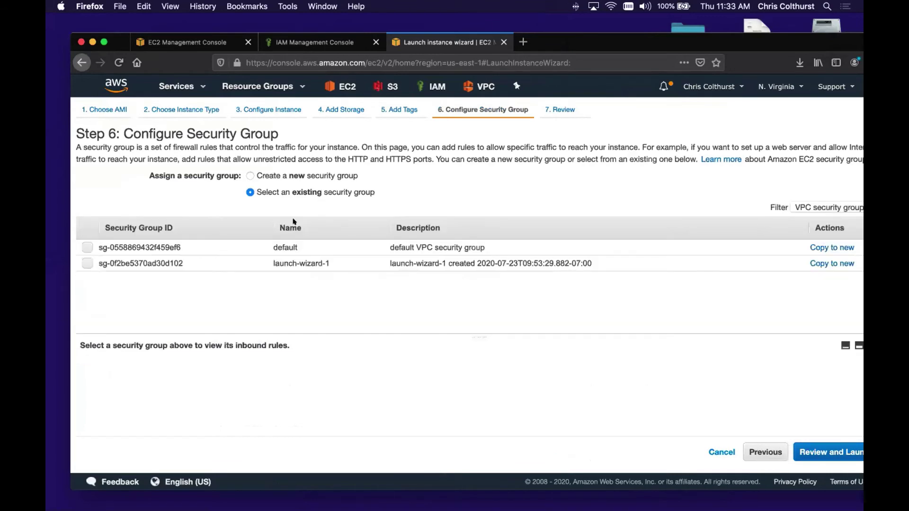
click(86, 247)
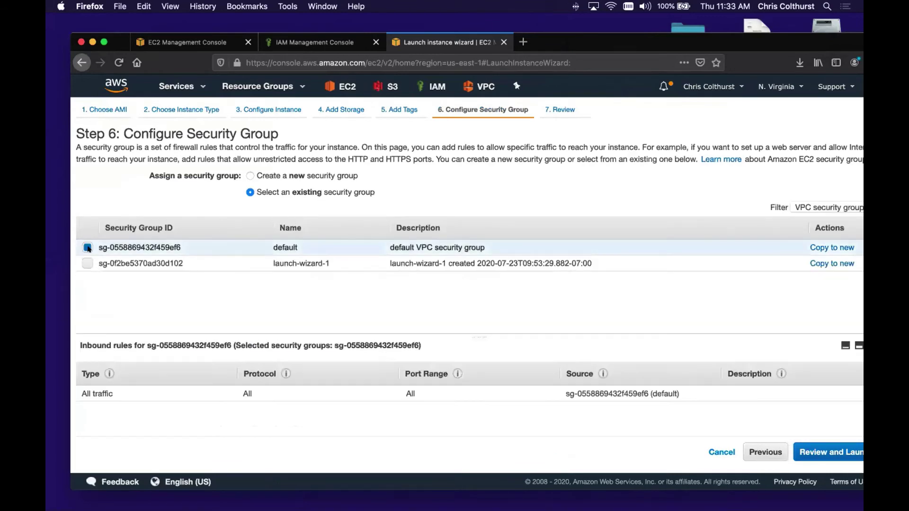
click(815, 447)
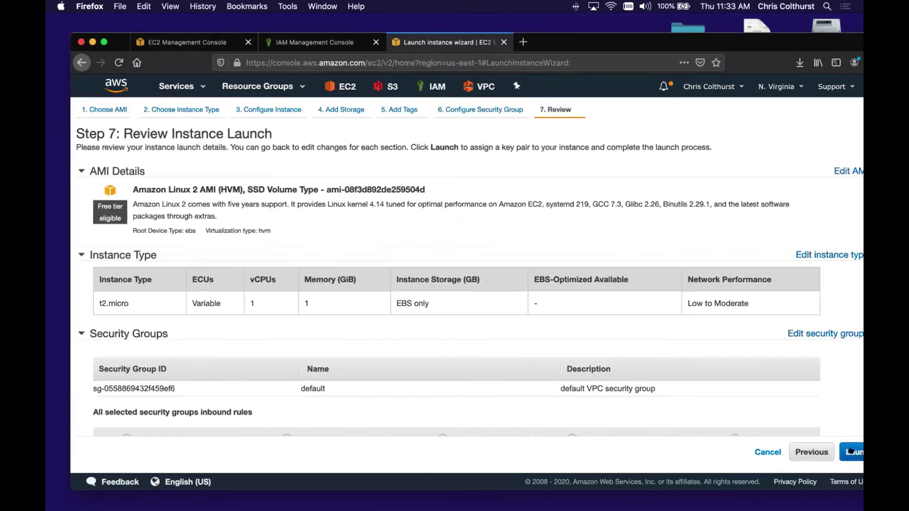
- Launch the HR instance with the existing key pair, acknowledging the private key file
click(849, 451)
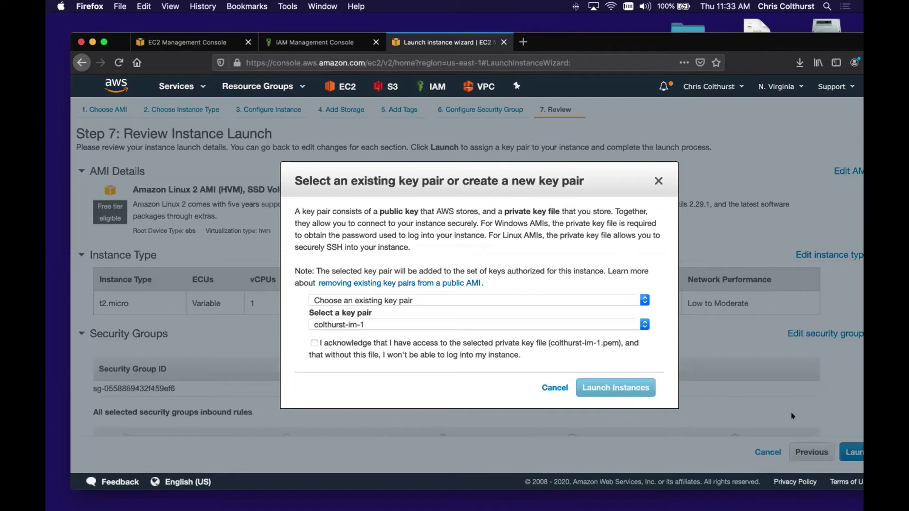
click(332, 348)
click(358, 325)
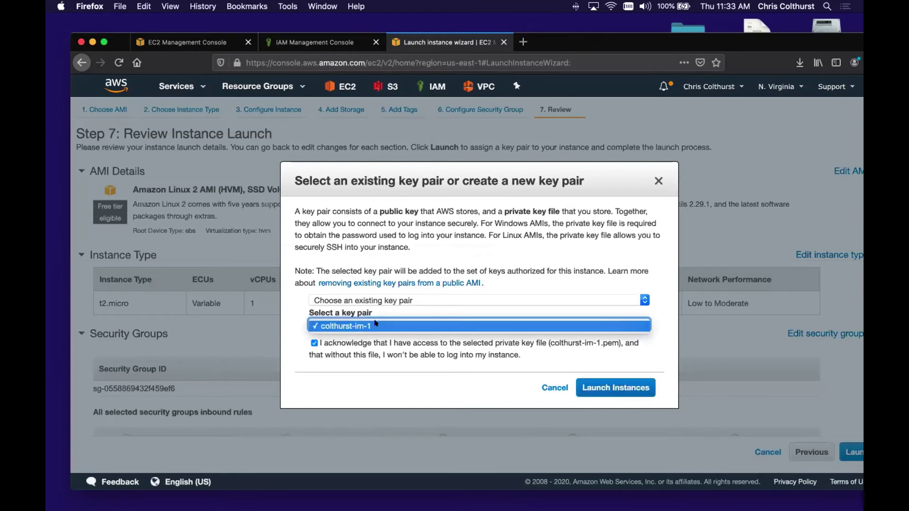
click(375, 325)
click(600, 383)
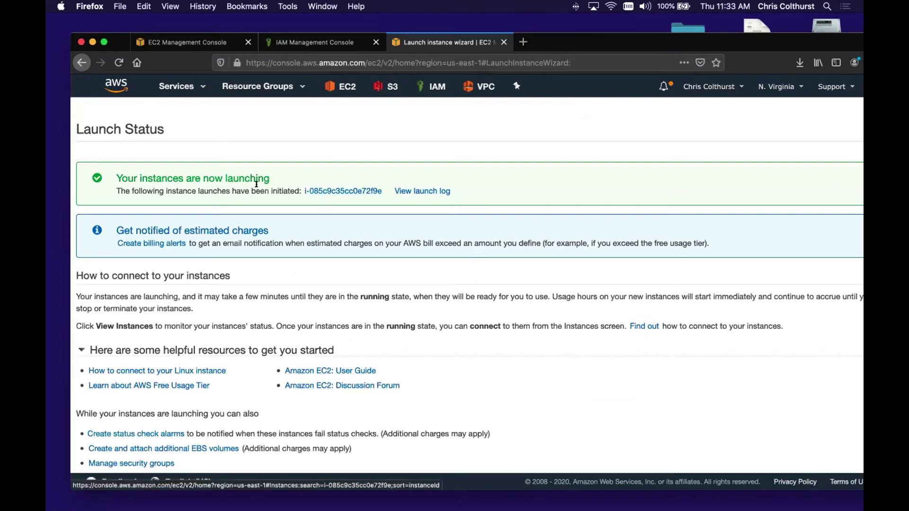
- Check the pending HR instance in the Instances list, then start another instance launch
click(318, 192)
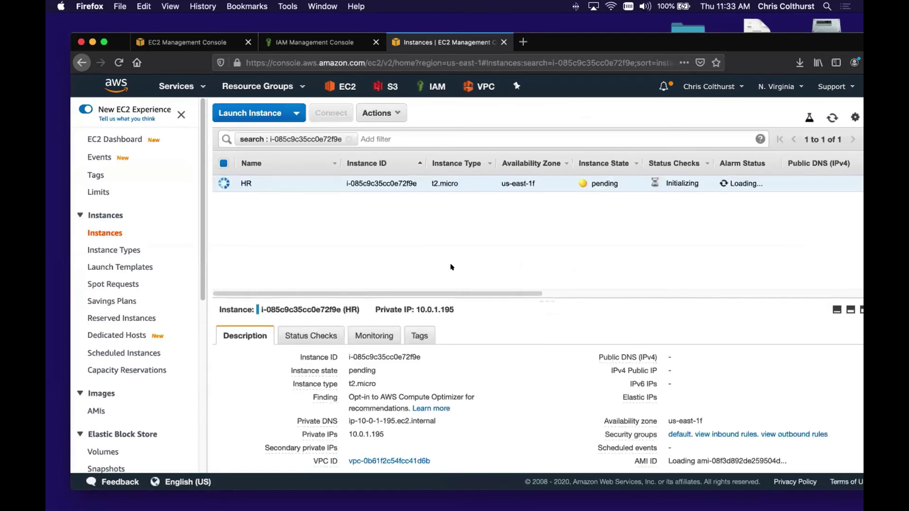
click(255, 108)
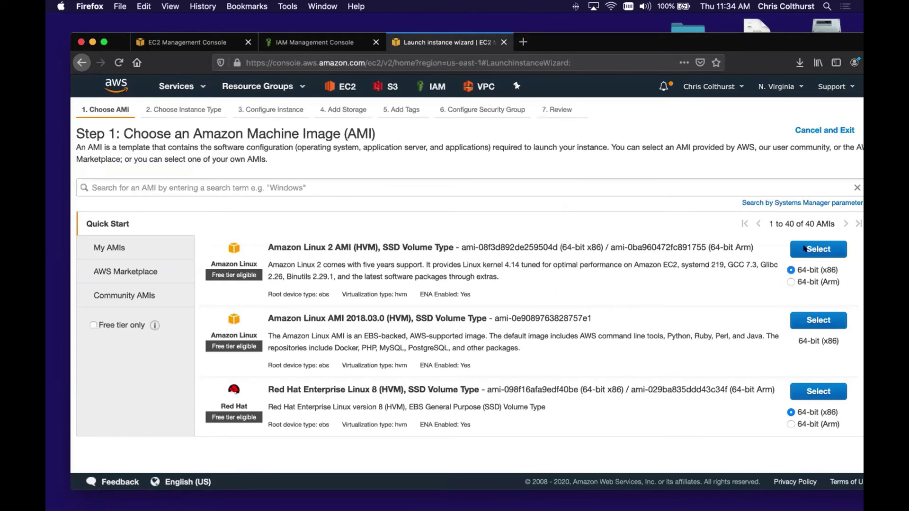
- Choose Amazon Linux 2, place it in ImmersionDayVPC's public subnet, and advance to Add Tags
click(803, 249)
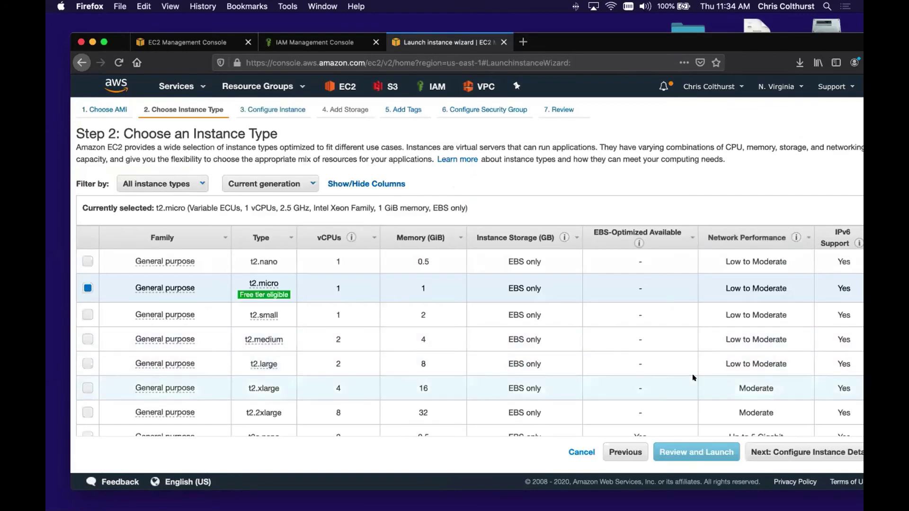
click(780, 446)
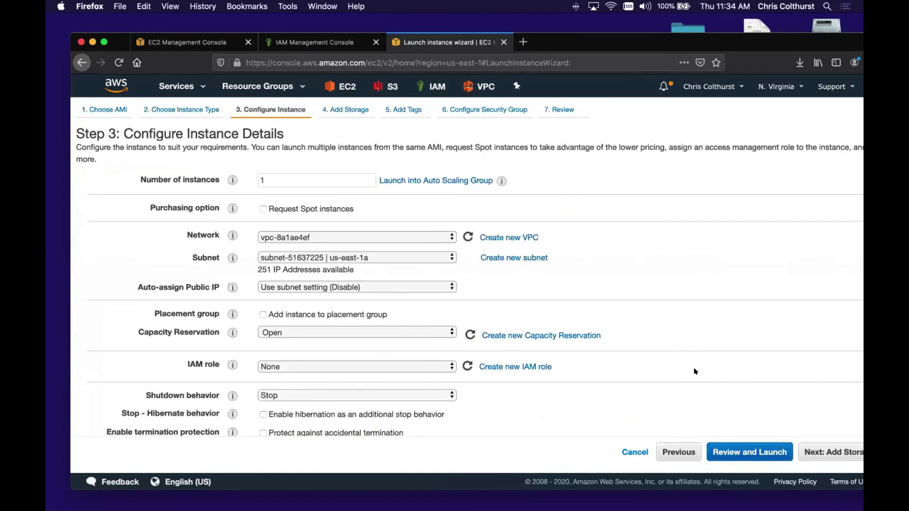
click(433, 232)
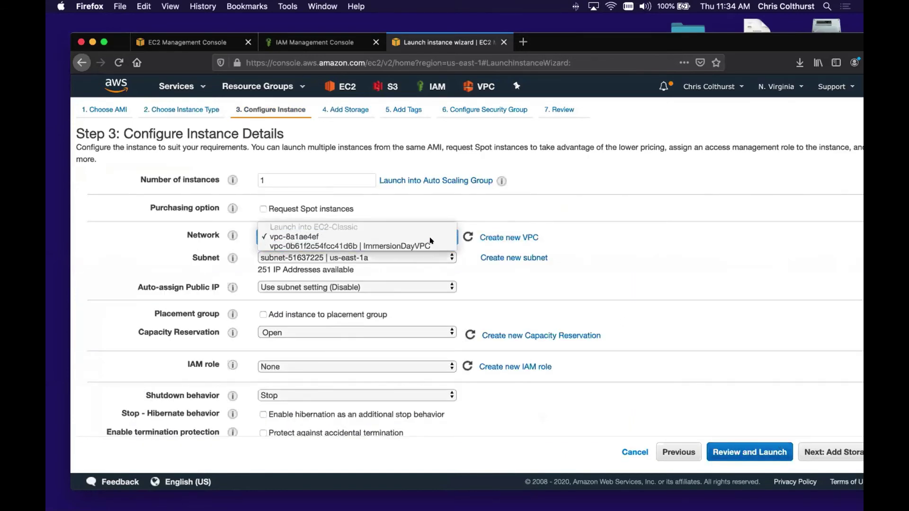
click(429, 241)
click(416, 256)
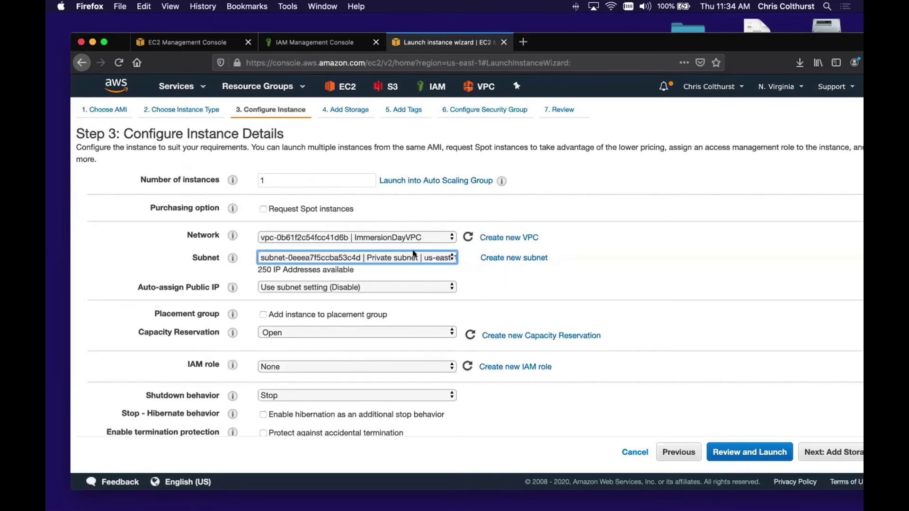
click(416, 265)
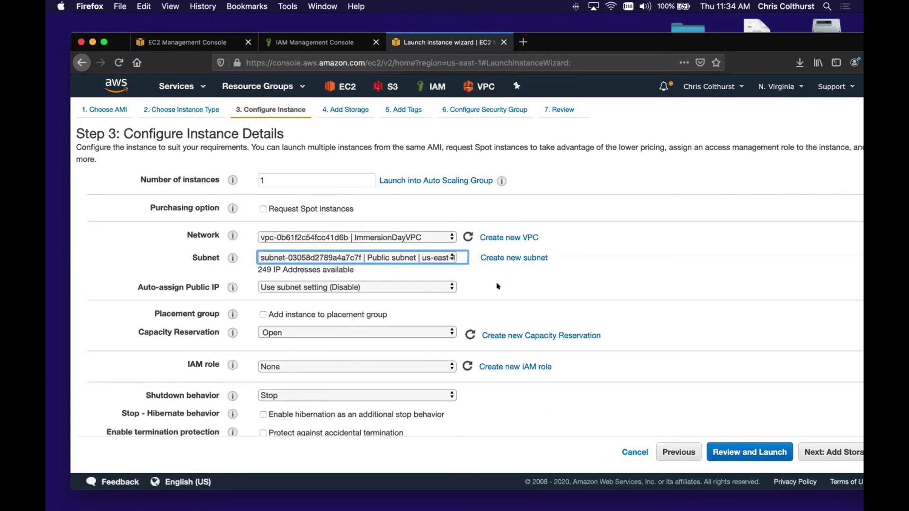
scroll(502, 286, down, 5)
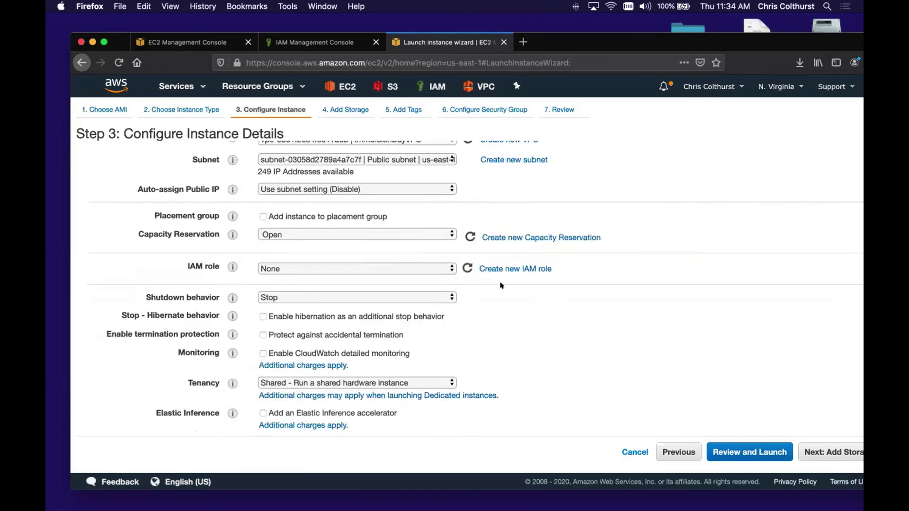
click(808, 445)
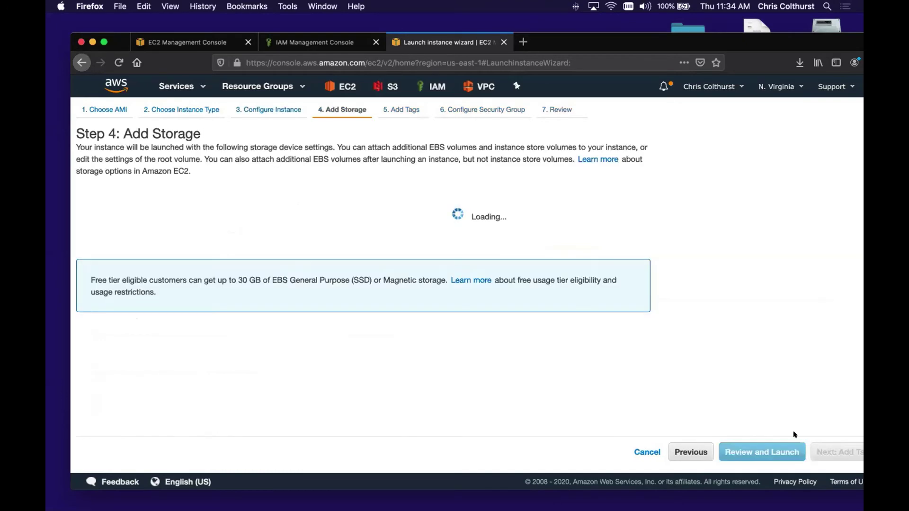
click(826, 445)
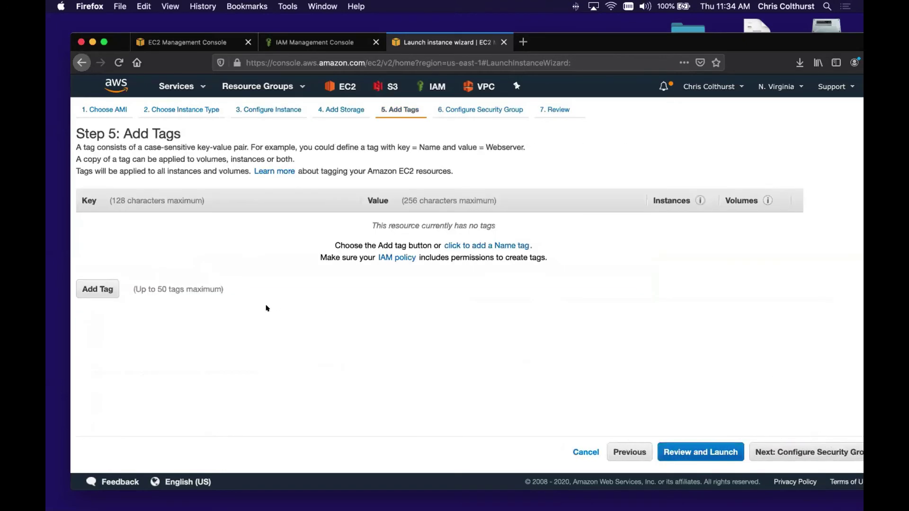
- Add the tag Name = FINANCE to the second instance
click(112, 285)
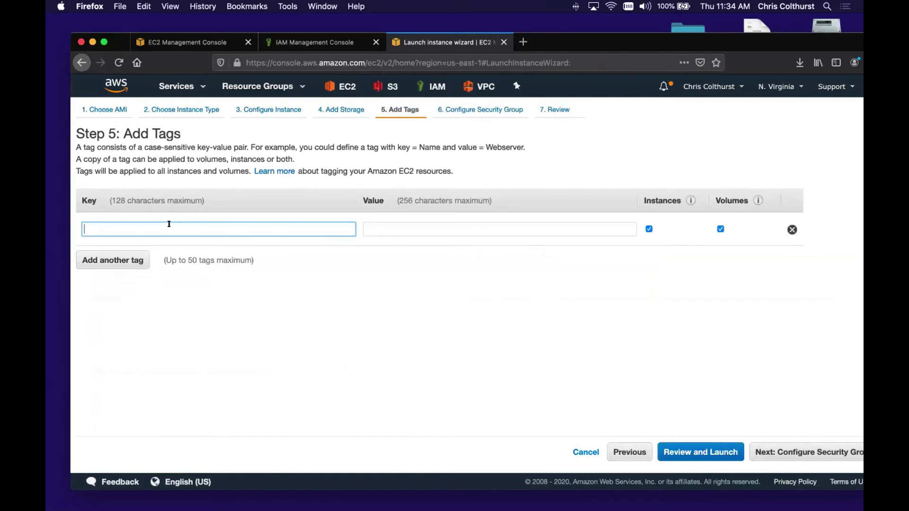
text(Name)
key(Tab)
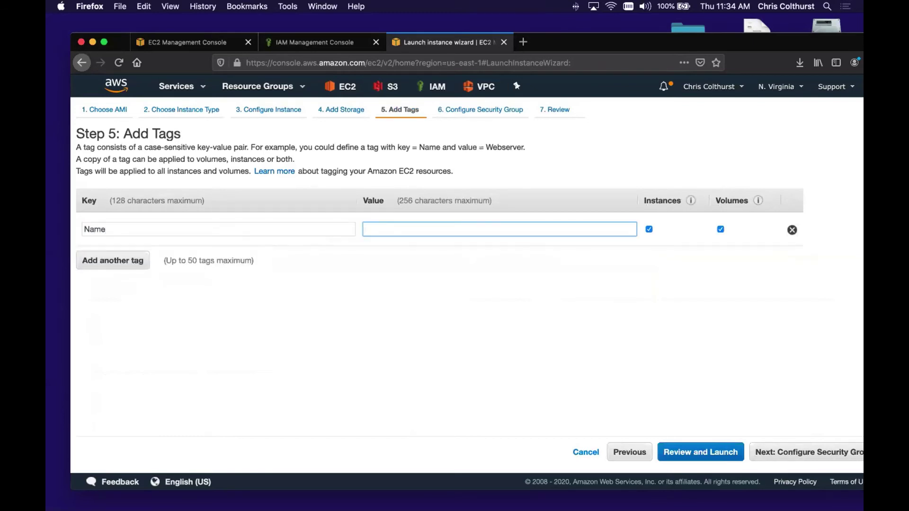
text(Flo)
key(BackSpace)
key(BackSpace)
text(lNANCE)
- Add a department = finance tag, then scroll through the lab guide
click(86, 270)
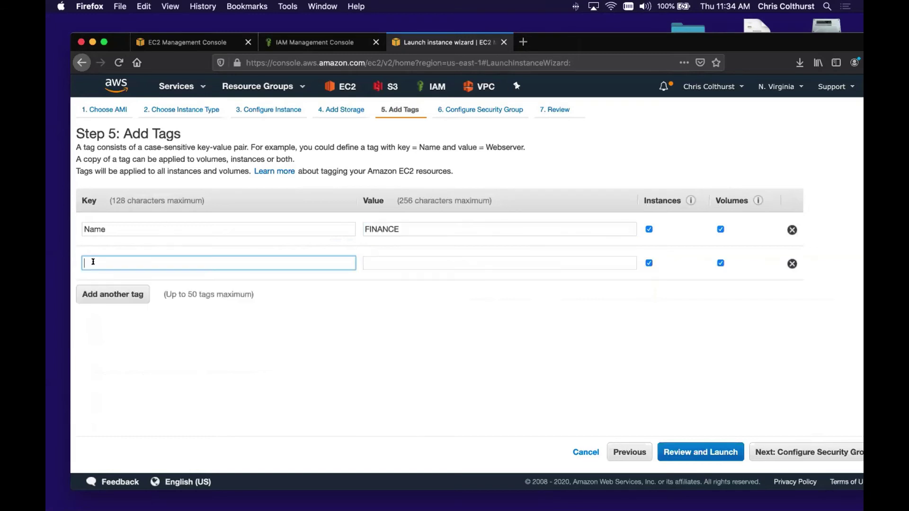
text(department)
key(Tab)
text(finance)
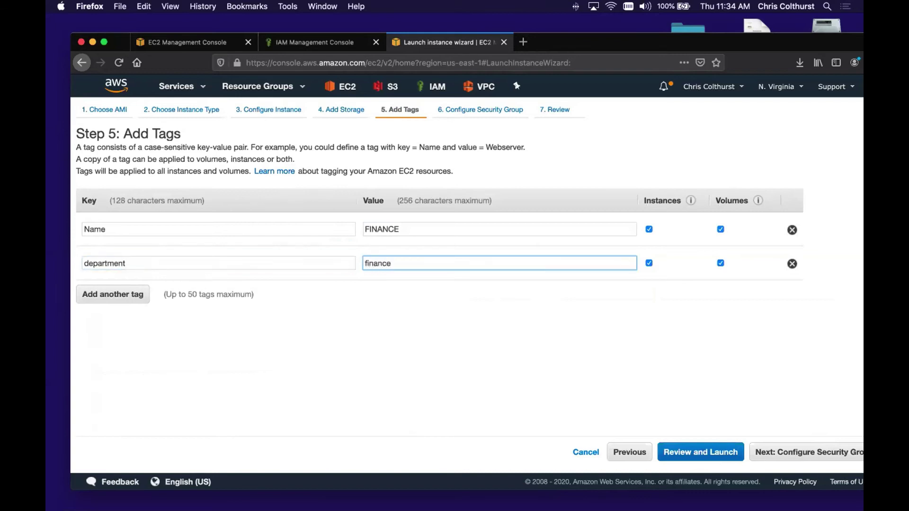
key(ctrl+Right)
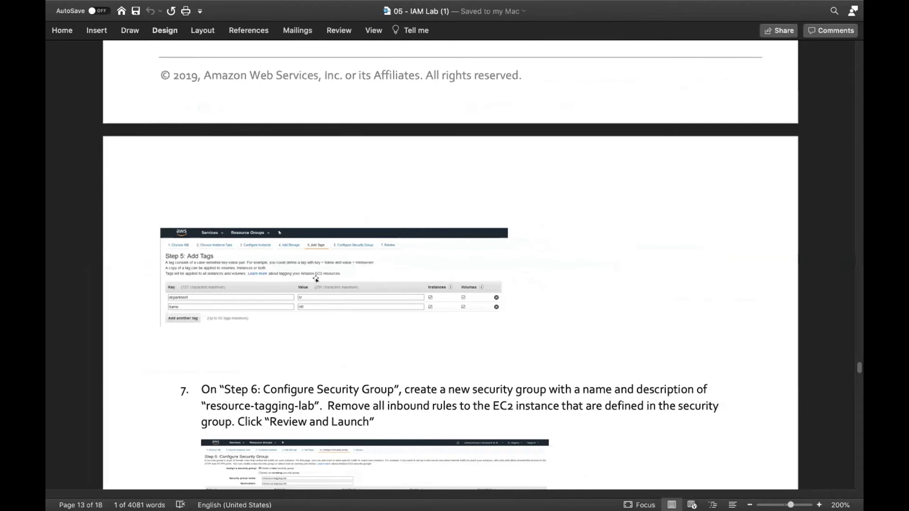
scroll(337, 321, down, 5)
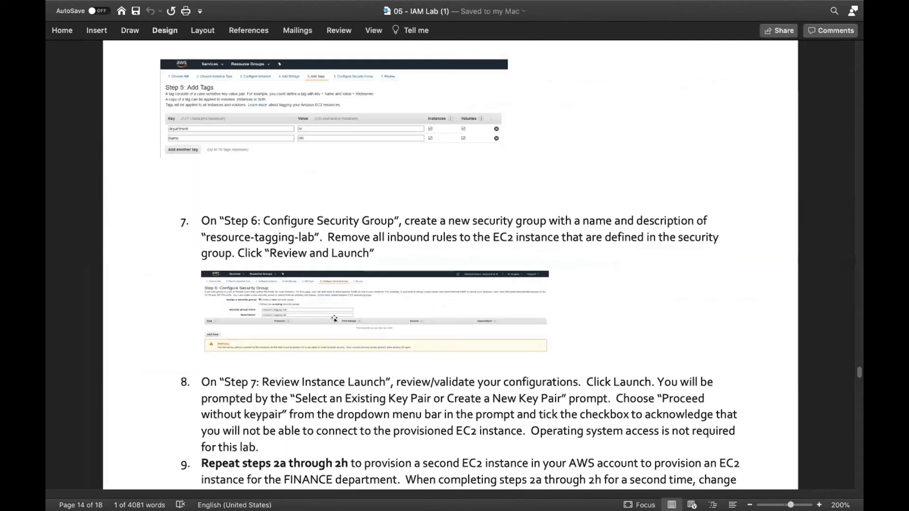
scroll(334, 319, down, 2)
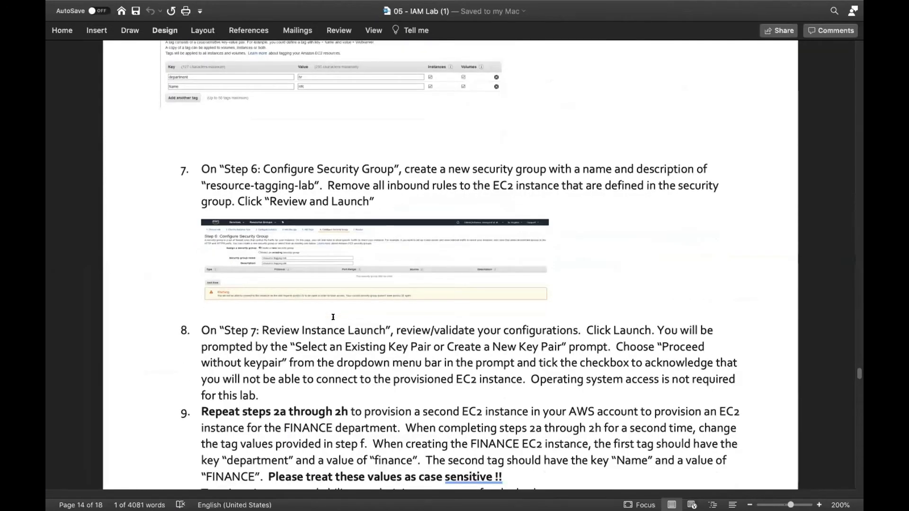
- Scroll the lab guide to step 10a's IAM sign-in screenshot, then return to the launch wizard
scroll(333, 317, down, 1)
scroll(333, 316, down, 1)
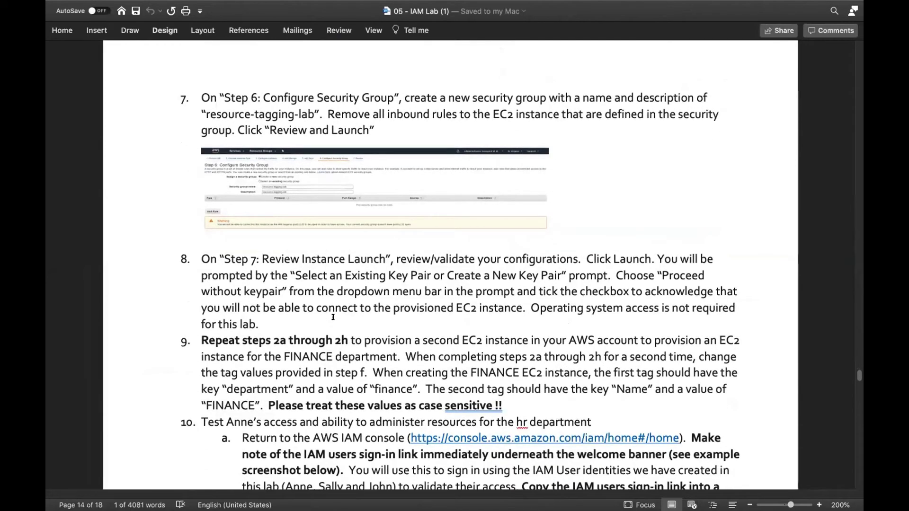
scroll(332, 317, down, 2)
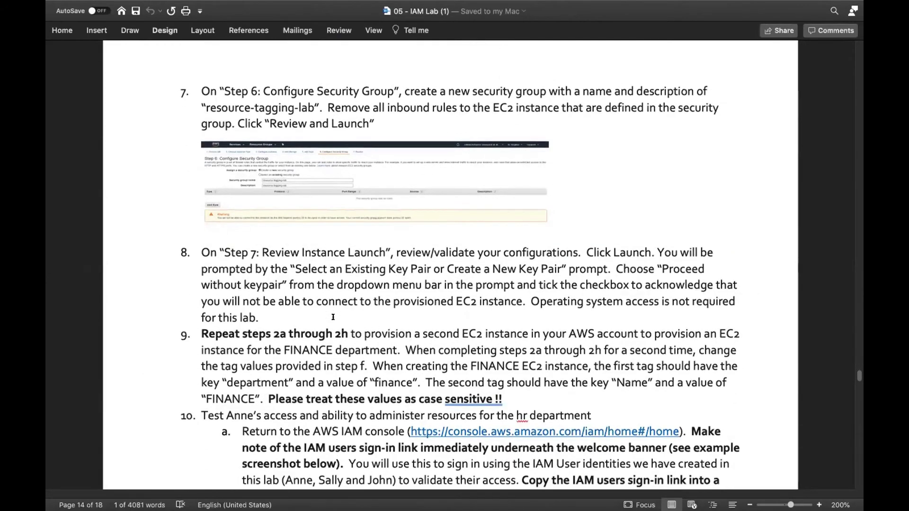
scroll(338, 315, down, 2)
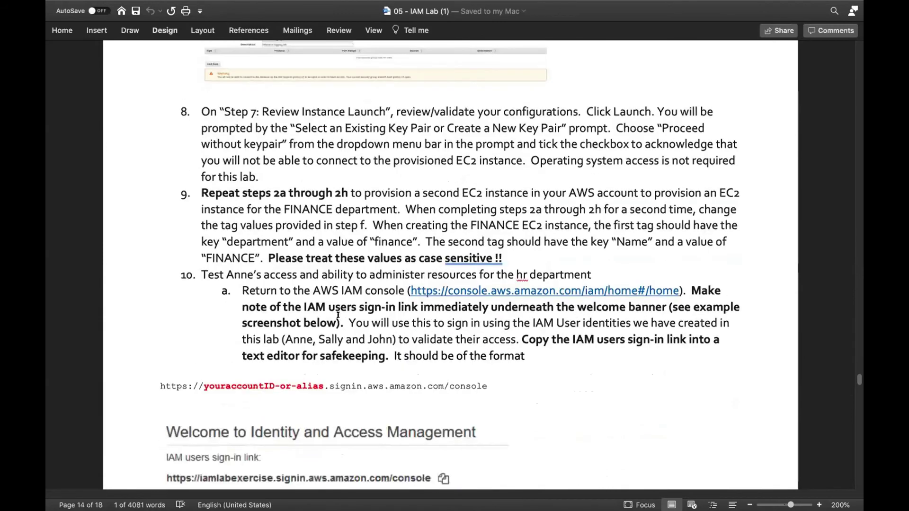
scroll(340, 312, down, 1)
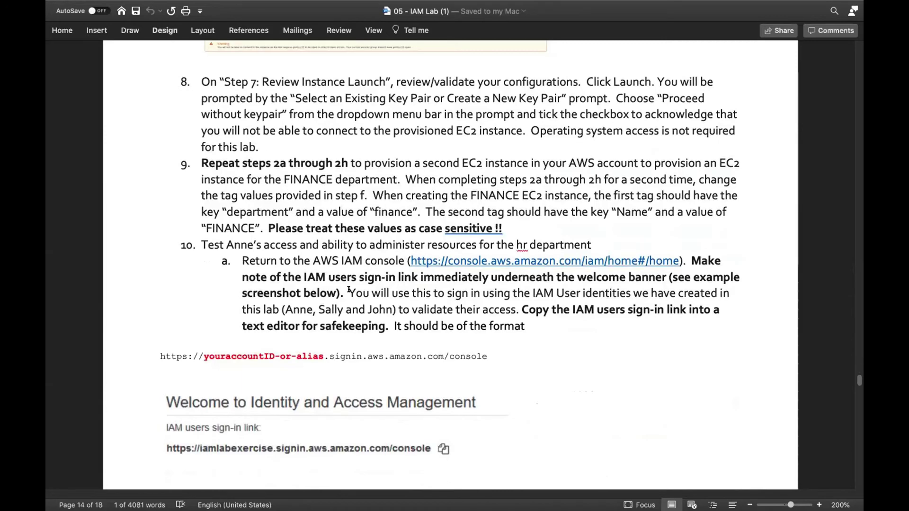
key(super+Tab)
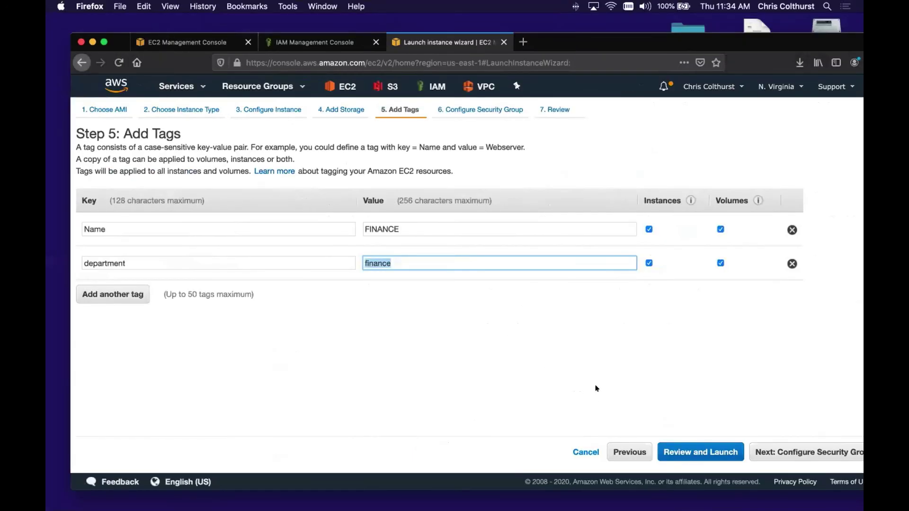
- Step back to instance details, assign the EC2_S3ReadOnly IAM role, and advance again with tags kept
click(637, 453)
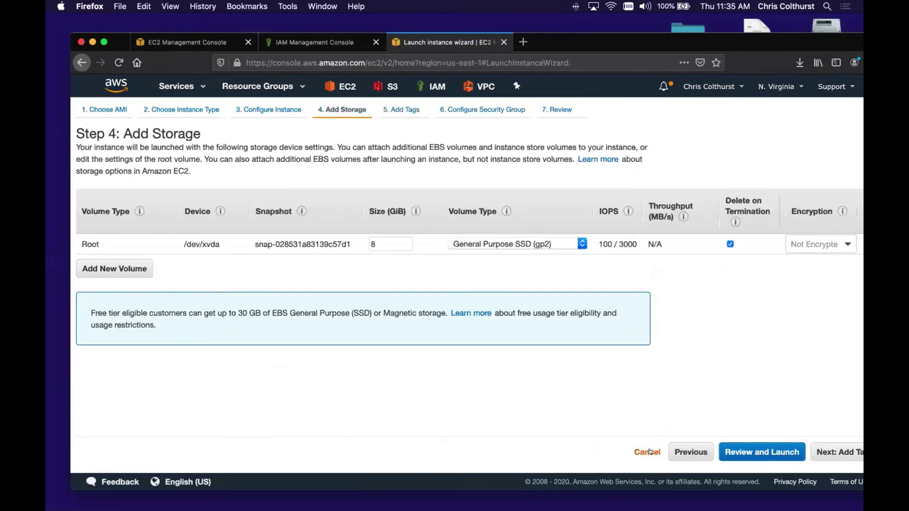
click(668, 452)
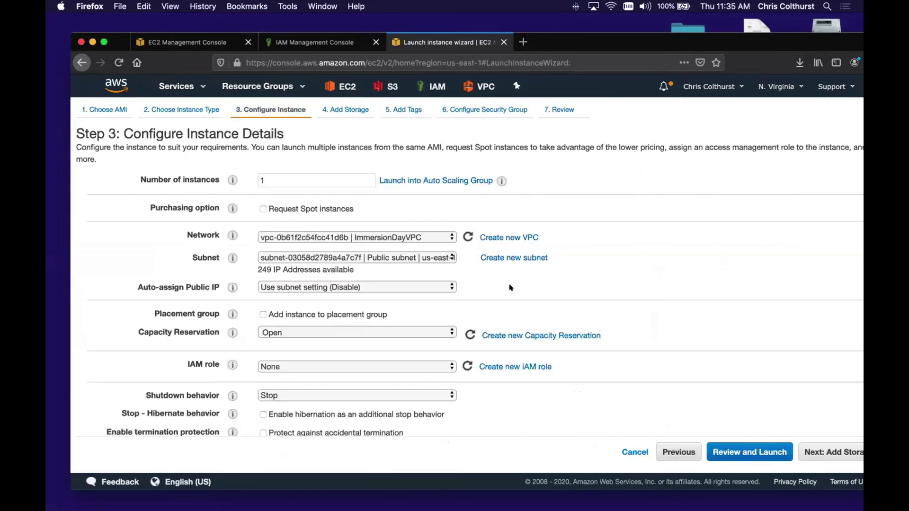
click(431, 364)
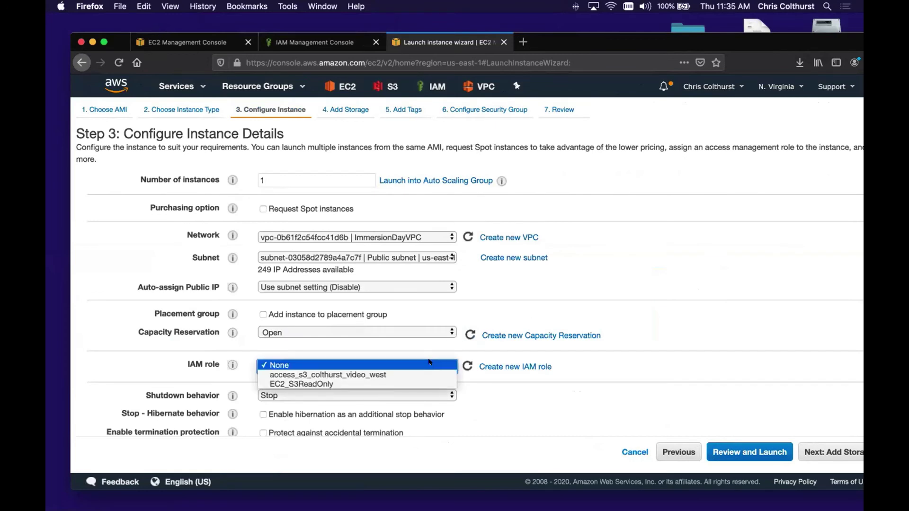
click(411, 380)
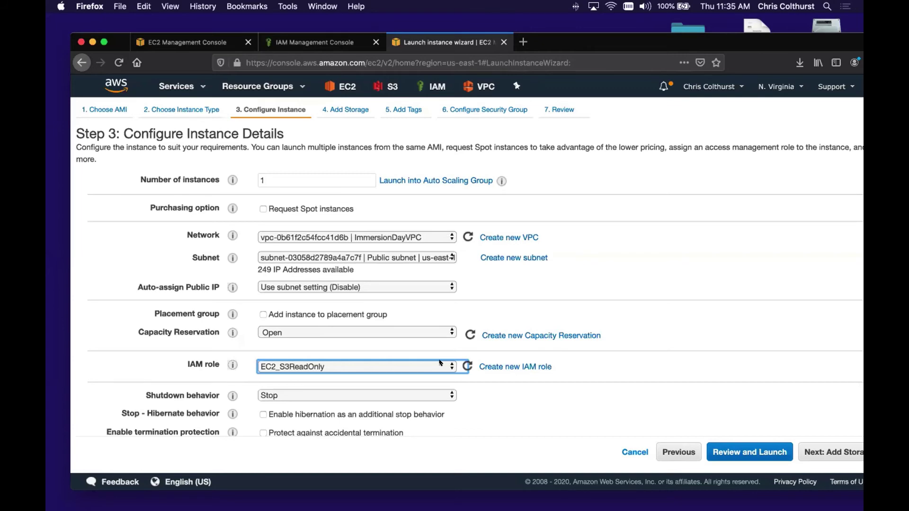
click(828, 452)
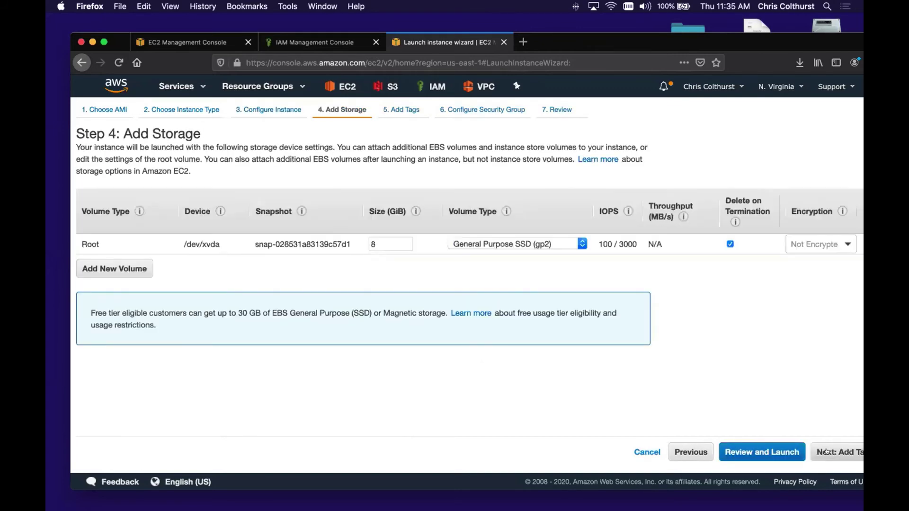
click(826, 452)
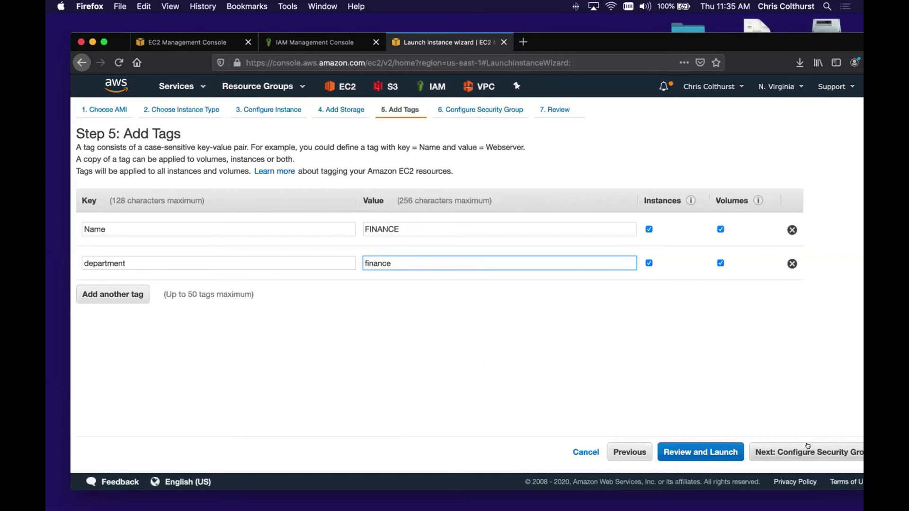
- Reuse an existing security group and proceed to the launch review
click(804, 451)
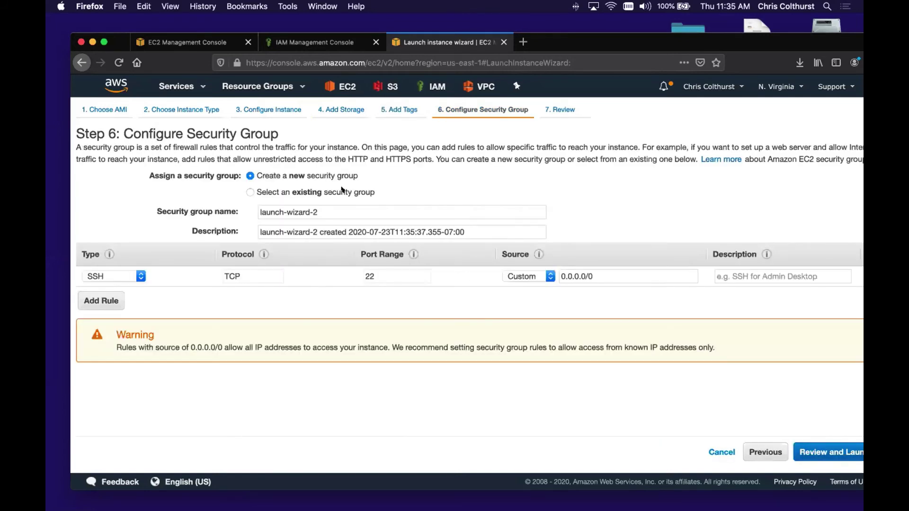
click(342, 195)
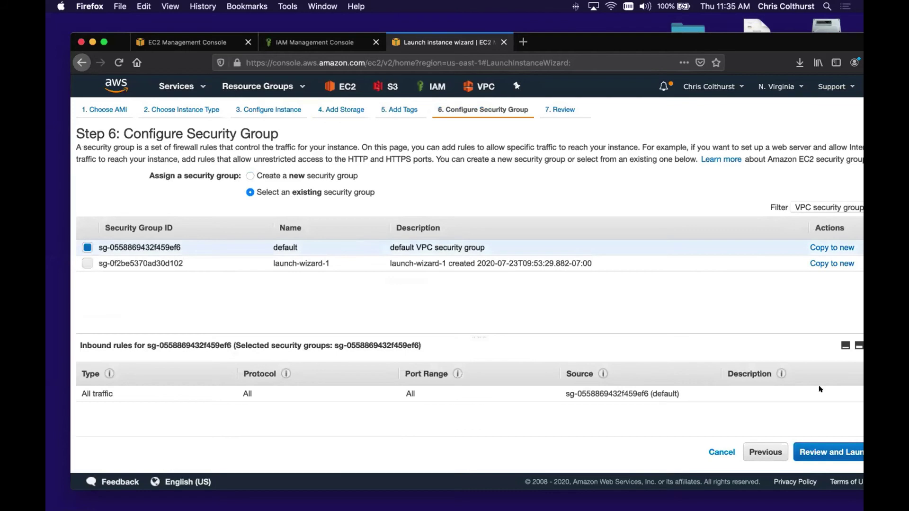
click(832, 448)
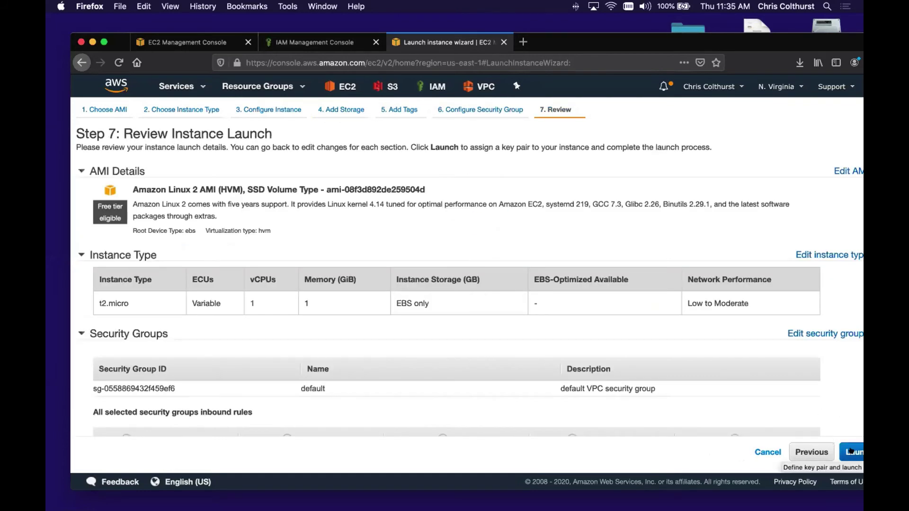
- Launch the FINANCE instance with the existing key pair and view it in the instances list
click(850, 450)
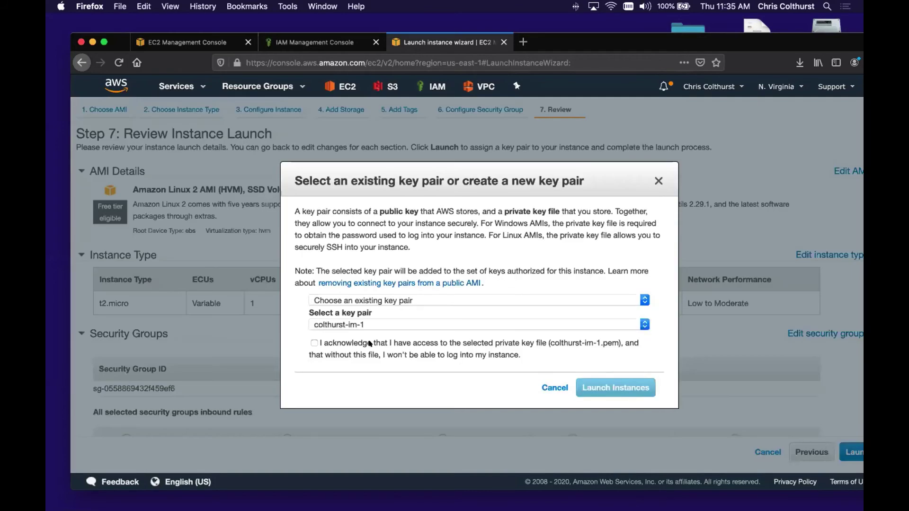
click(351, 342)
click(634, 381)
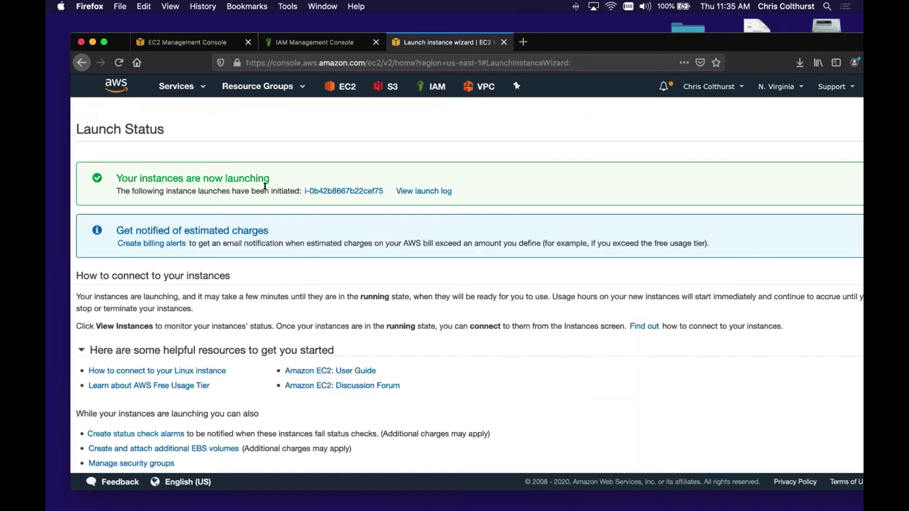
click(330, 192)
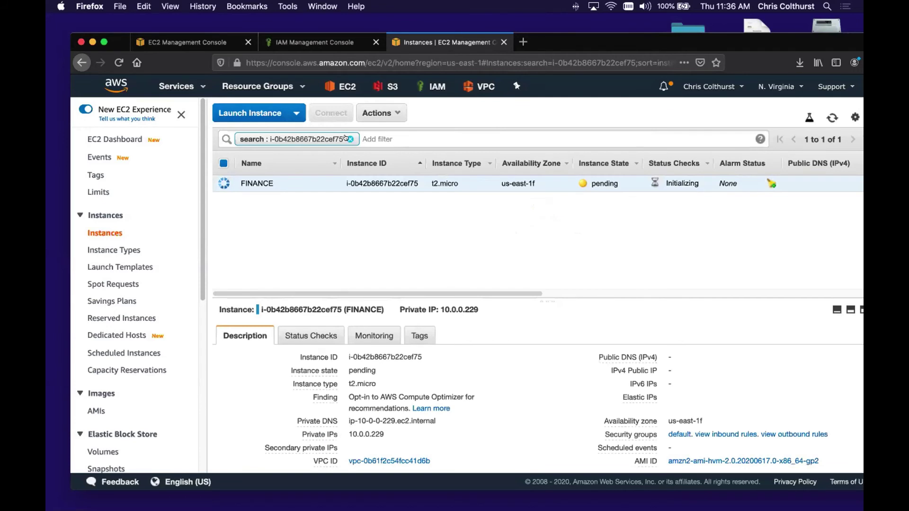
- Clear the instance ID filter, widen the Status Checks column, and refresh the instance list
click(350, 139)
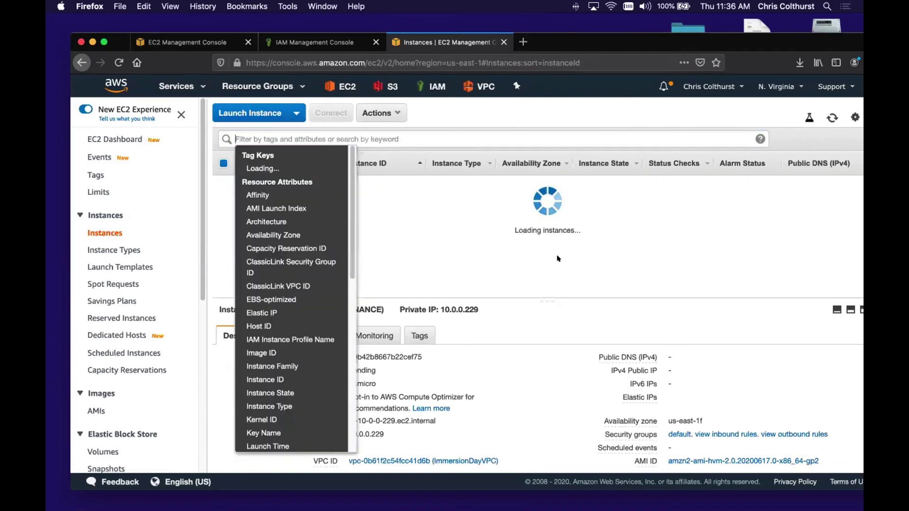
click(432, 240)
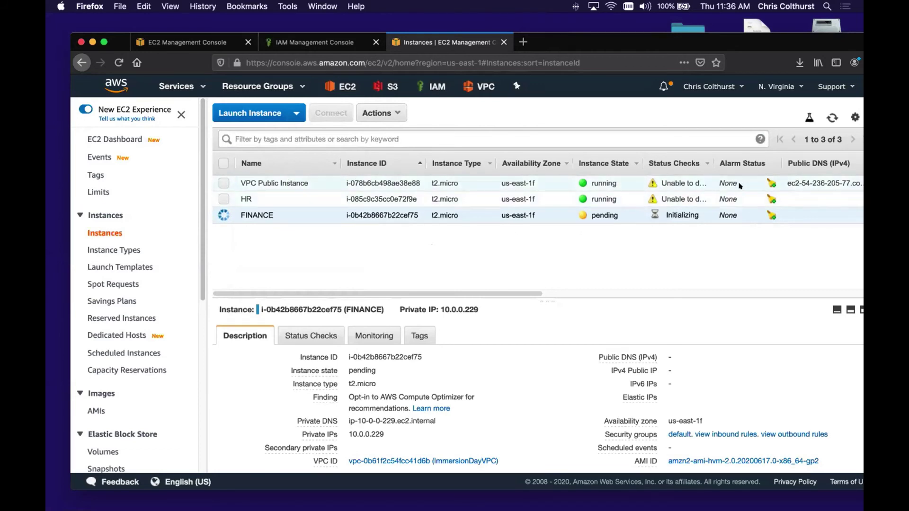
drag(724, 161, 761, 162)
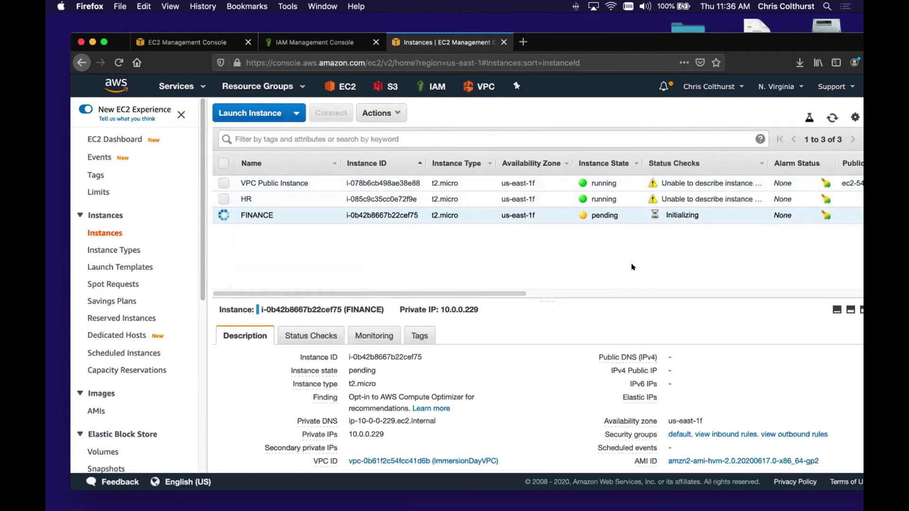
click(829, 117)
- Scroll the Word IAM Lab guide to step 11 and its EC2 Actions menu screenshot
key(ctrl+Right)
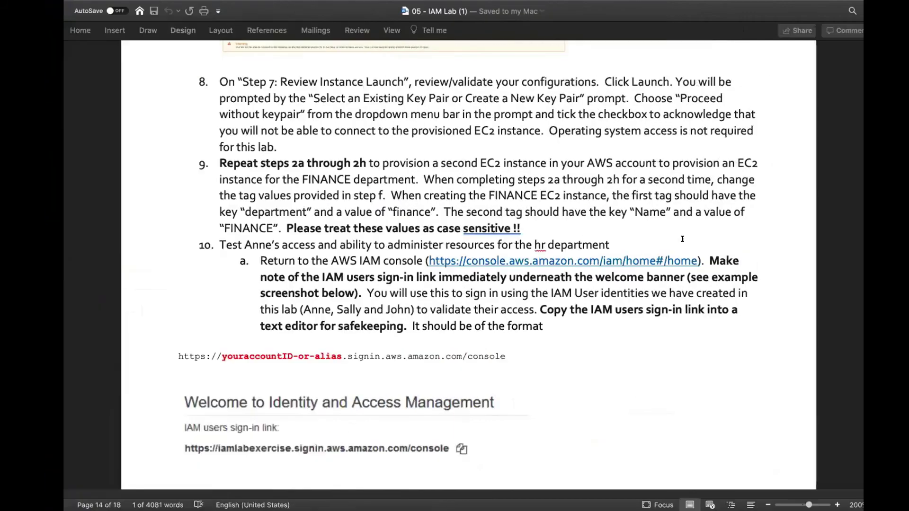
scroll(579, 284, down, 1)
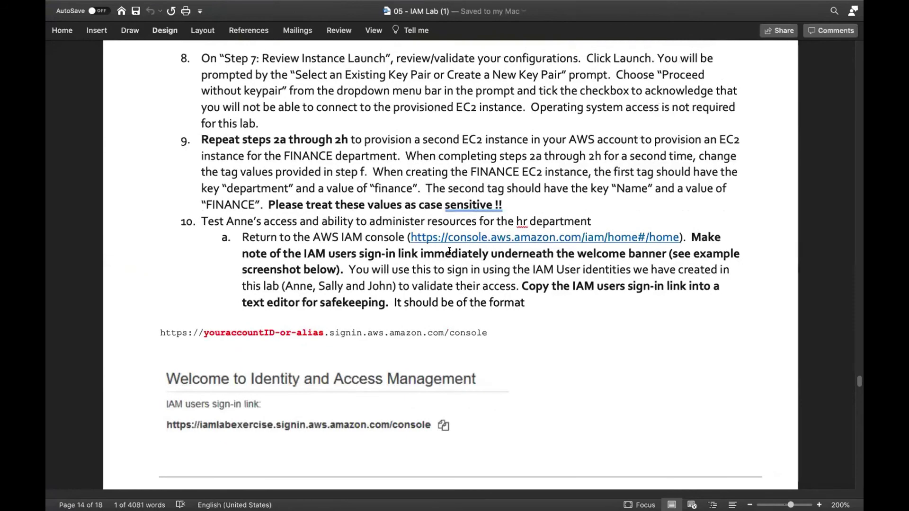
scroll(445, 245, down, 5)
scroll(445, 245, down, 5)
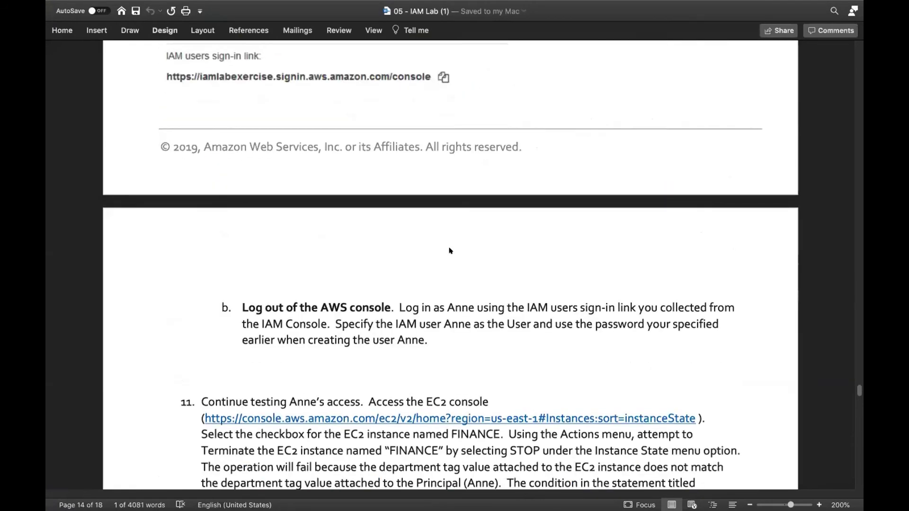
scroll(450, 249, down, 3)
scroll(449, 249, down, 3)
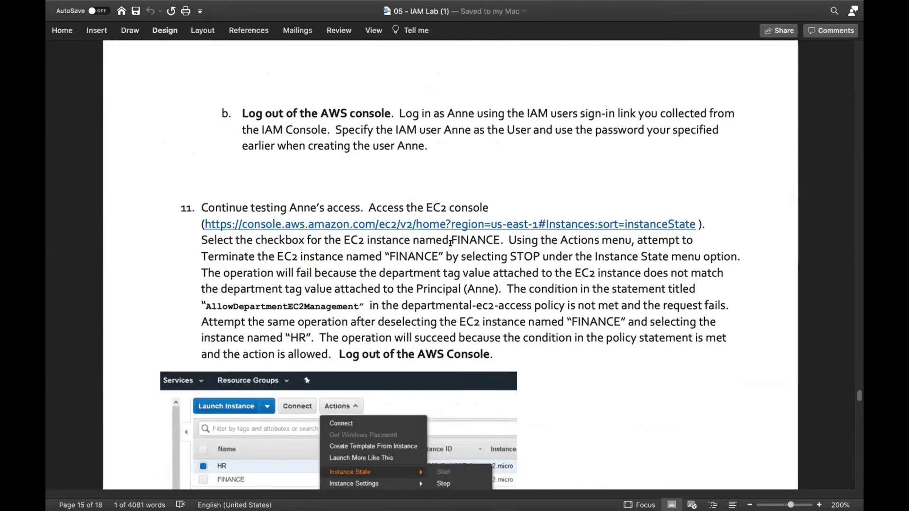
scroll(450, 243, down, 2)
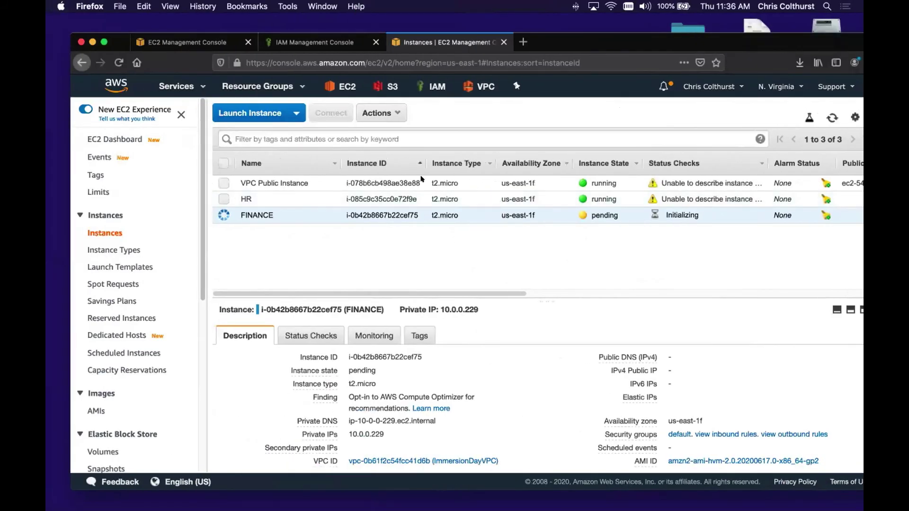
- Copy the IAM users sign-in link from the IAM dashboard
click(330, 45)
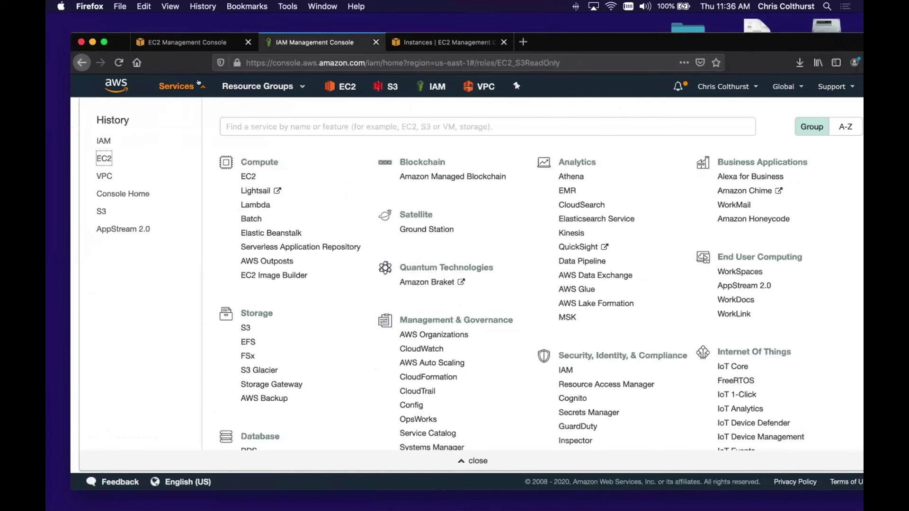
click(199, 83)
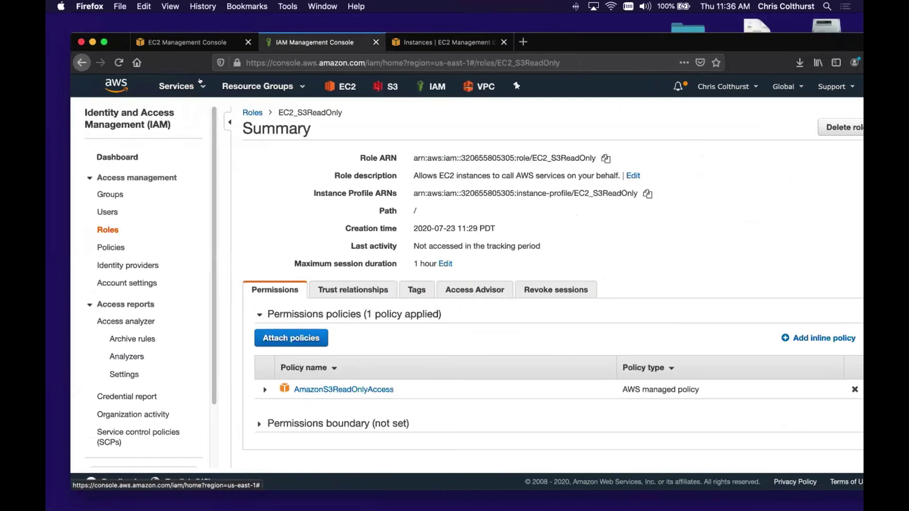
click(130, 154)
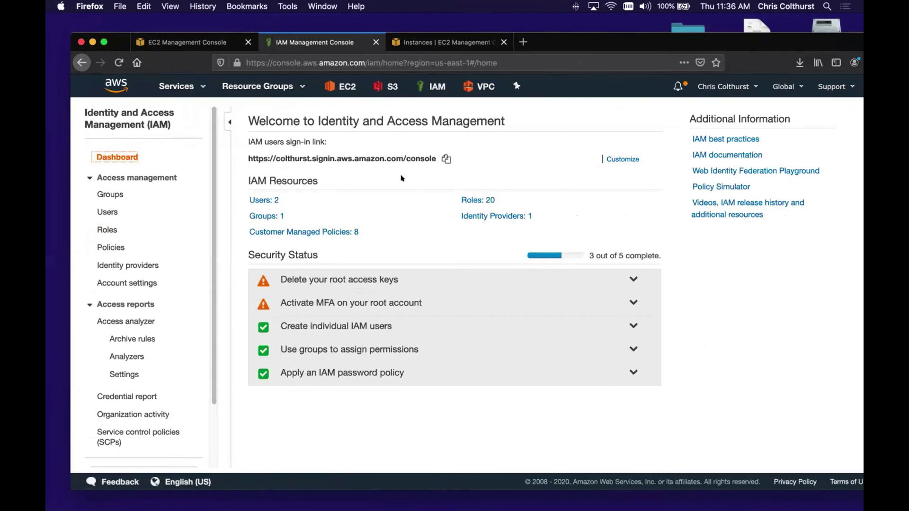
click(443, 159)
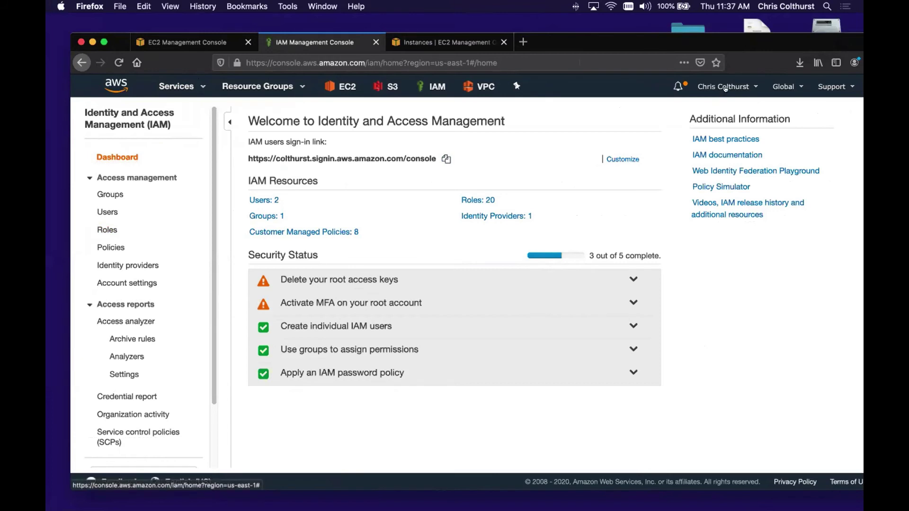
- Close both EC2 console tabs and sign out of the AWS console
click(503, 42)
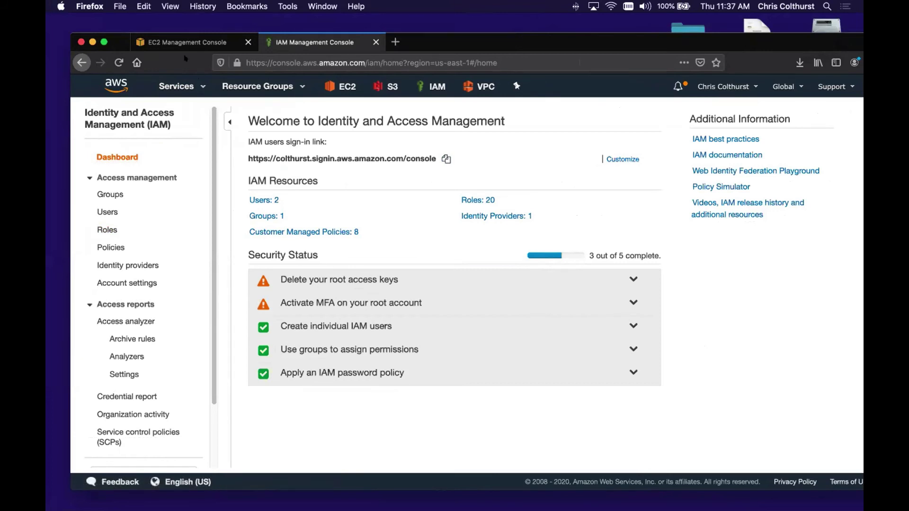
click(248, 42)
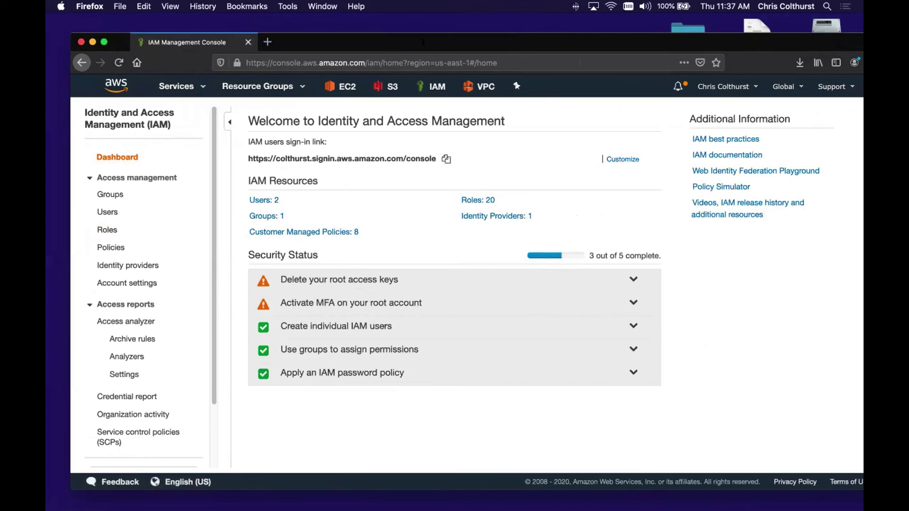
click(724, 86)
click(691, 231)
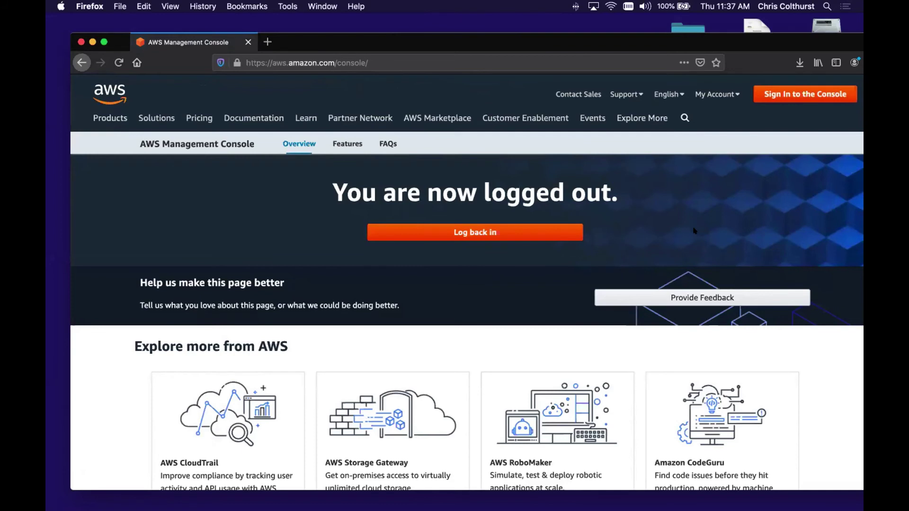
- Load the IAM users sign-in page from the copied sign-in link
click(461, 62)
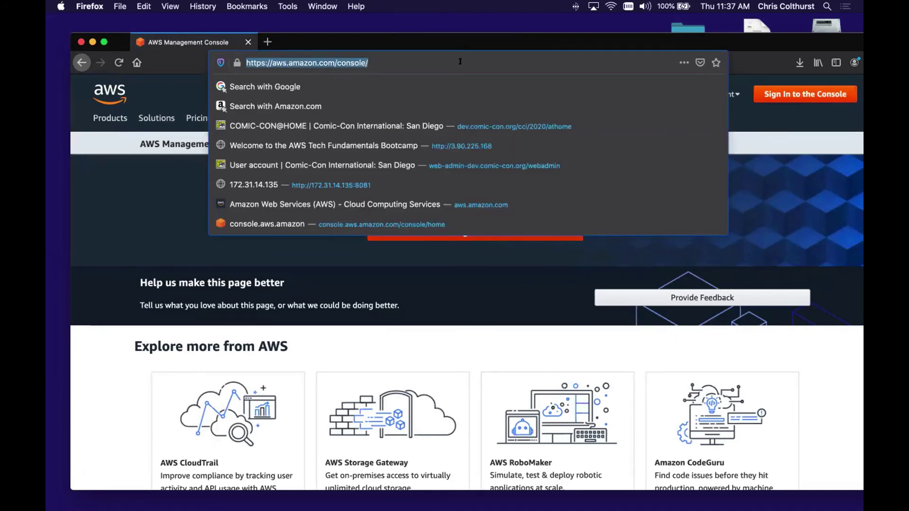
key(super+v)
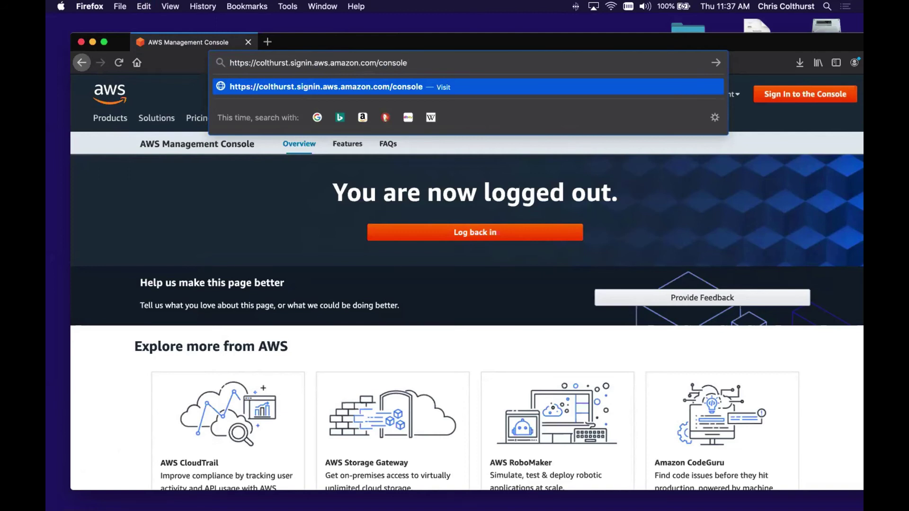
key(Return)
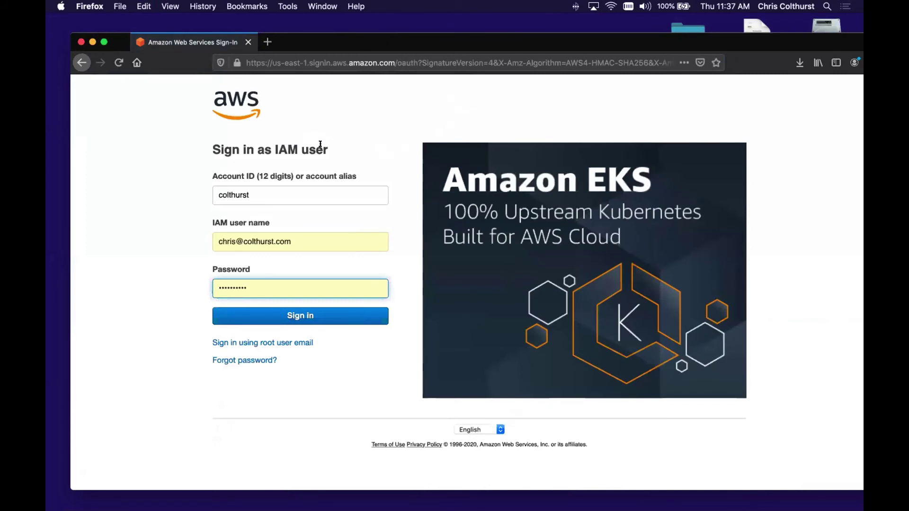
- Sign in as the first lab IAM user, decline saving the login, and check the signed-in user
click(295, 232)
drag(296, 232, 196, 231)
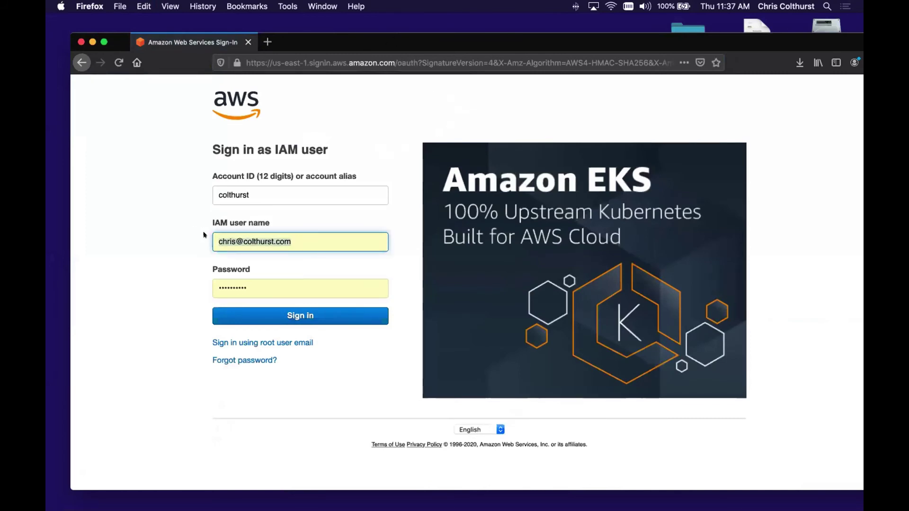
text(Anne)
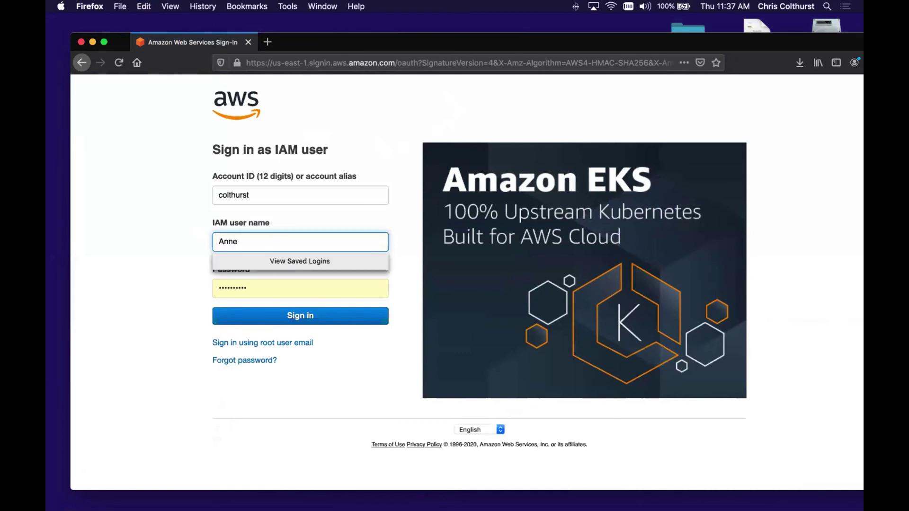
key(Tab)
text(password)
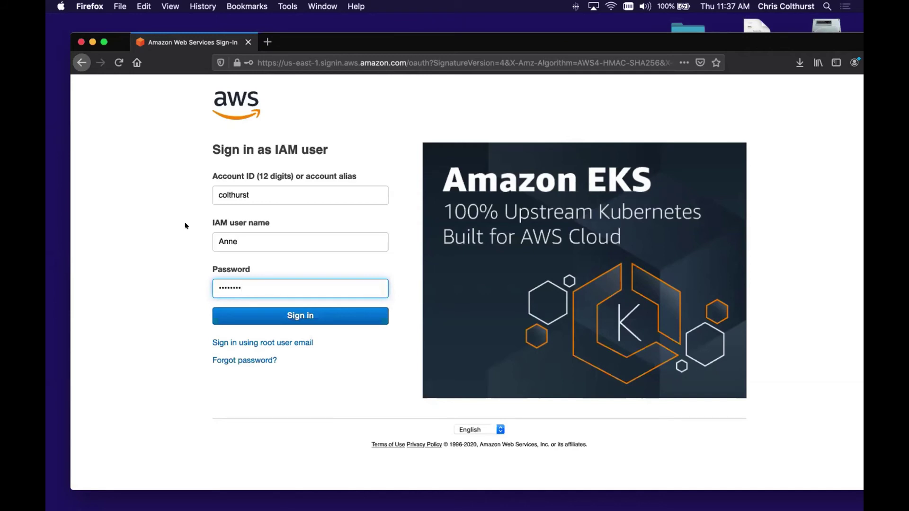
click(306, 317)
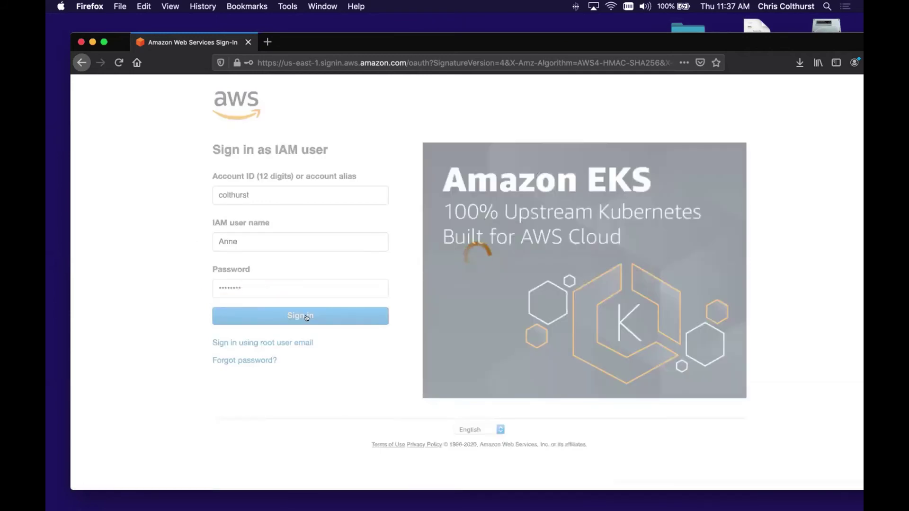
click(276, 176)
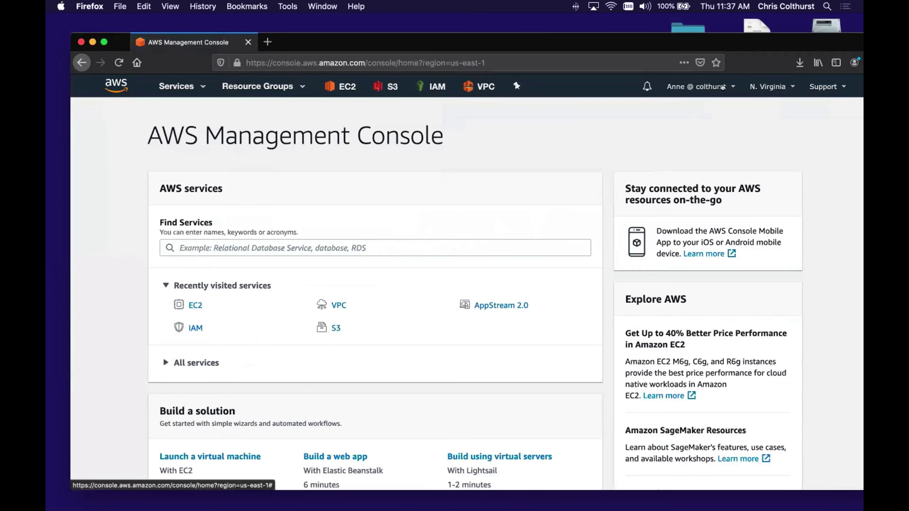
click(716, 87)
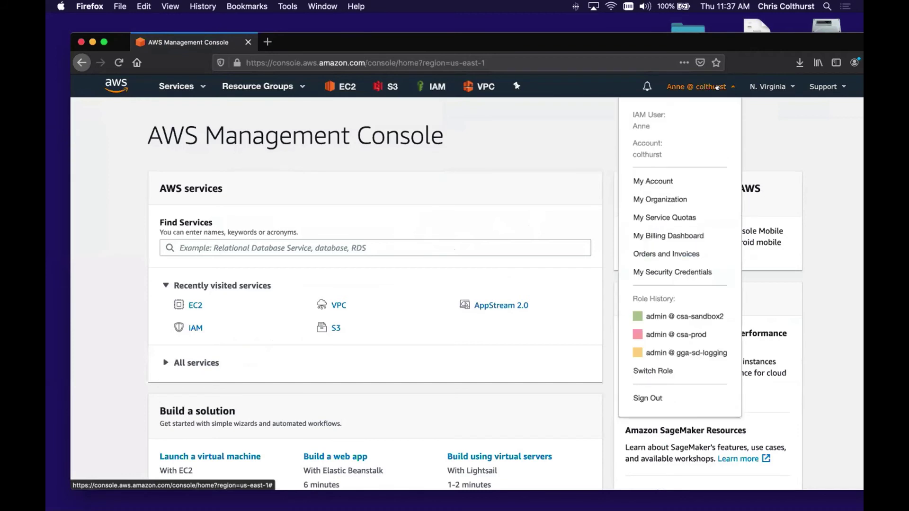
- Go to EC2 from recently visited services and show its Running instances list
click(756, 116)
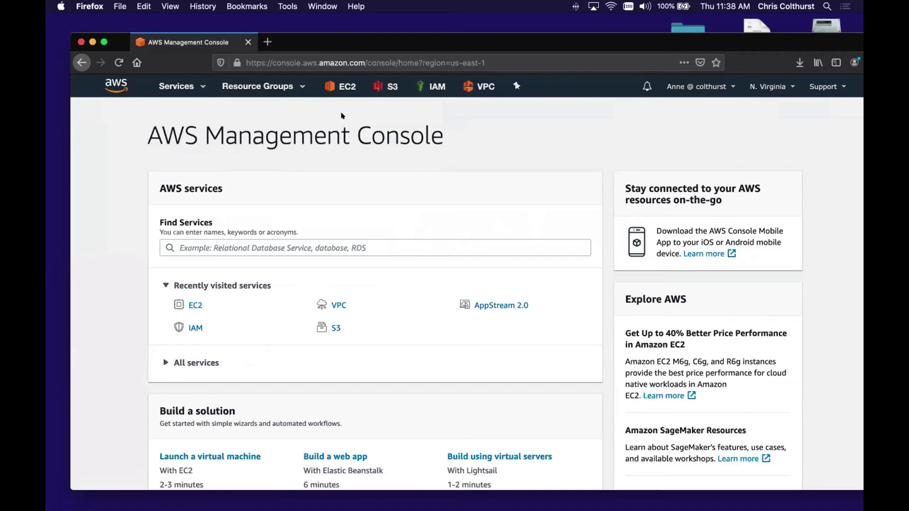
click(193, 305)
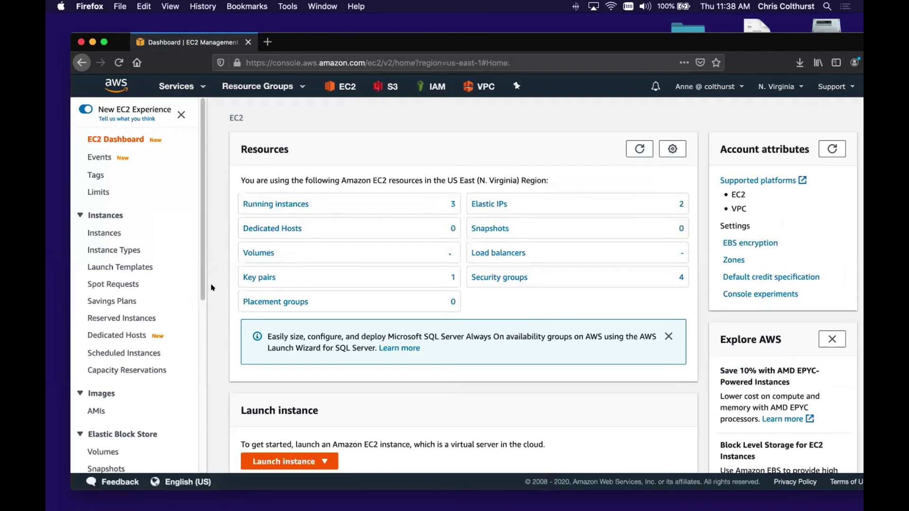
click(275, 206)
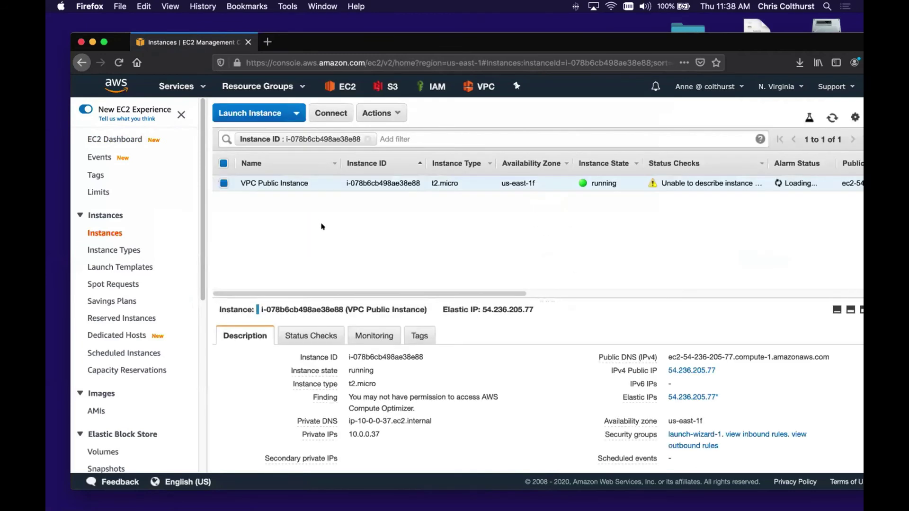
- Remove the Instance ID filter to list all three instances, then select only FINANCE
click(365, 138)
click(367, 139)
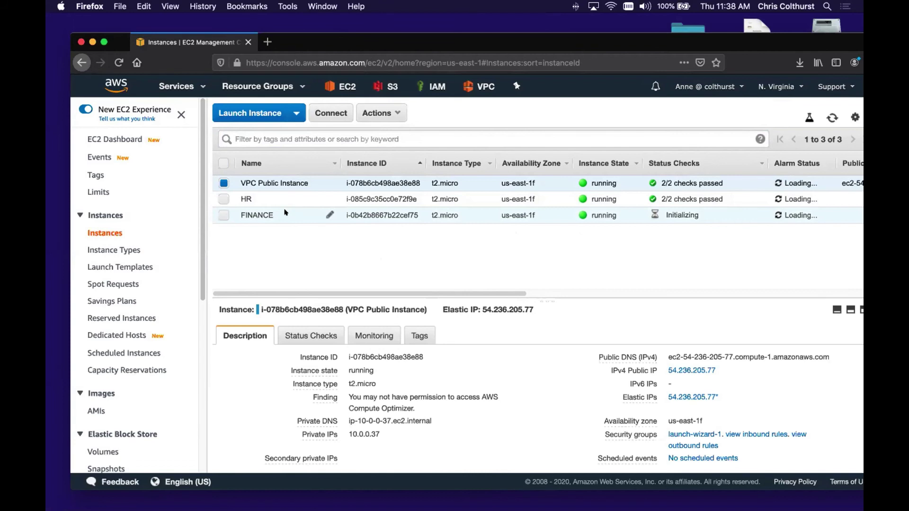
click(223, 216)
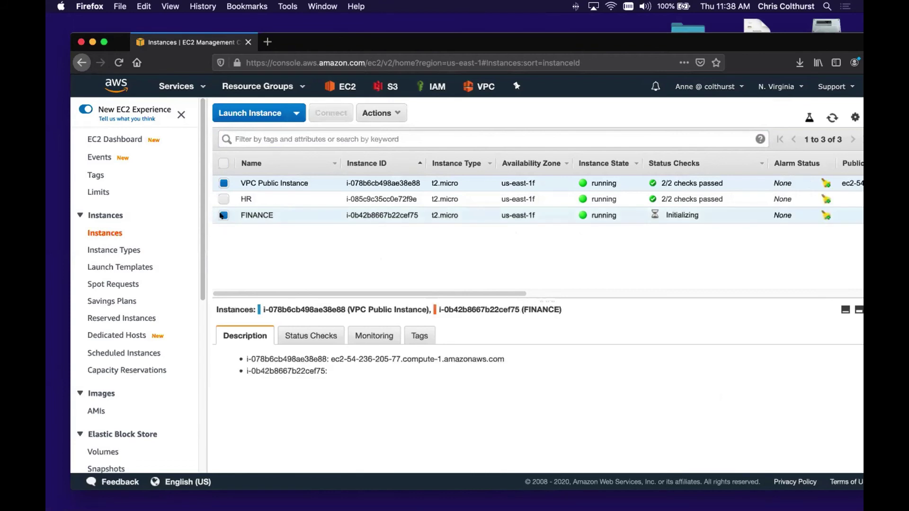
click(224, 183)
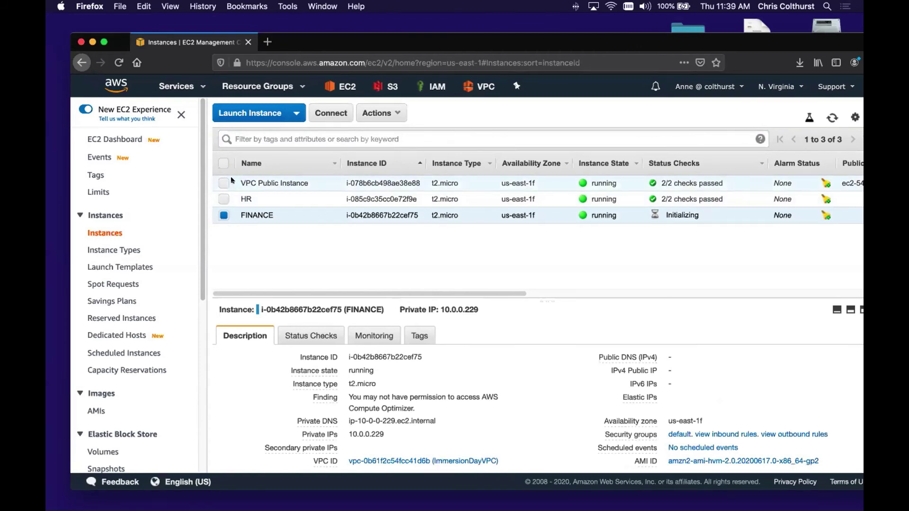
- Attempt to stop FINANCE via Actions > Instance State > Stop and dismiss the failure
click(378, 113)
mouse_move(391, 190)
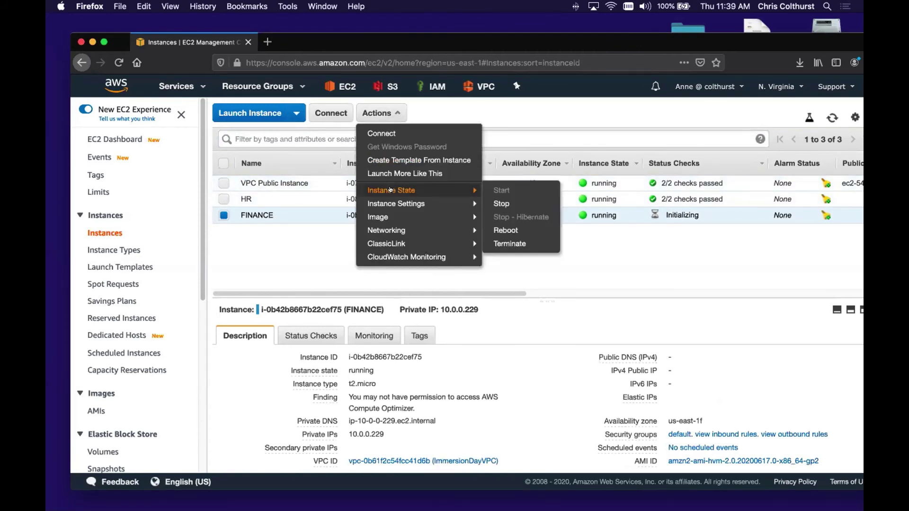
click(532, 204)
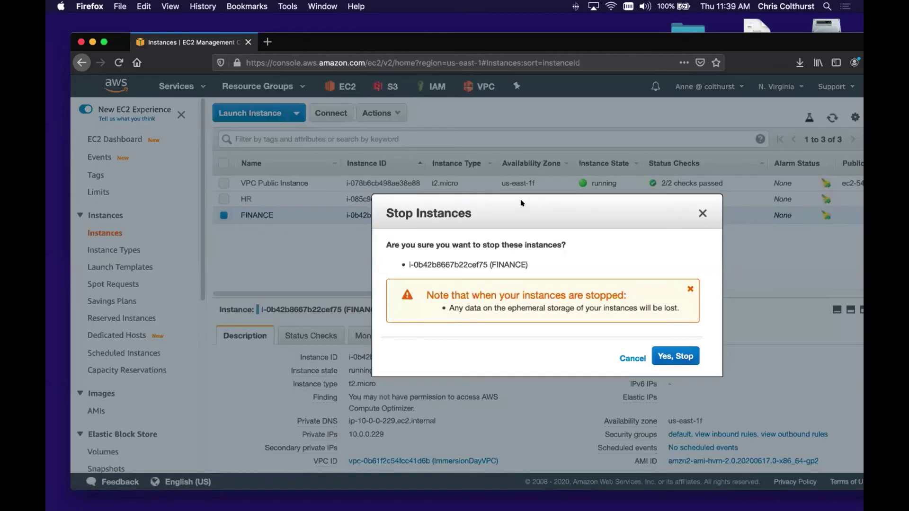
click(679, 355)
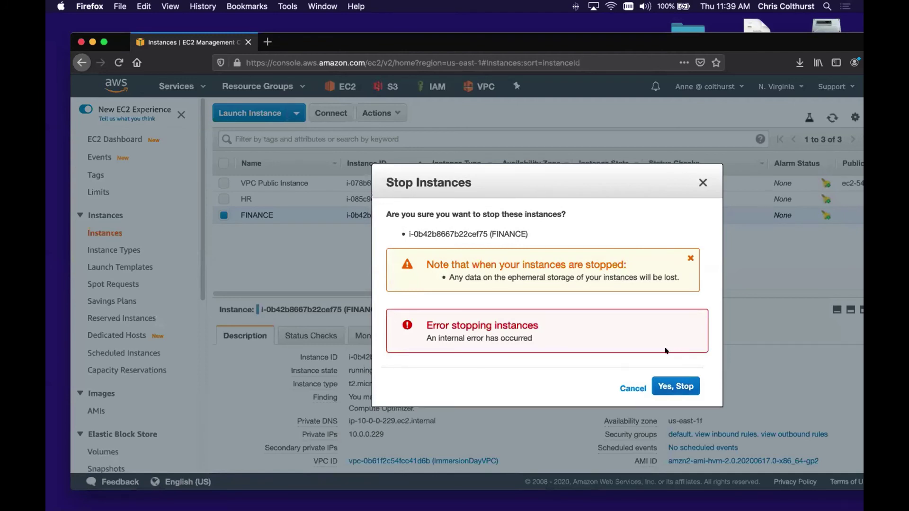
click(632, 386)
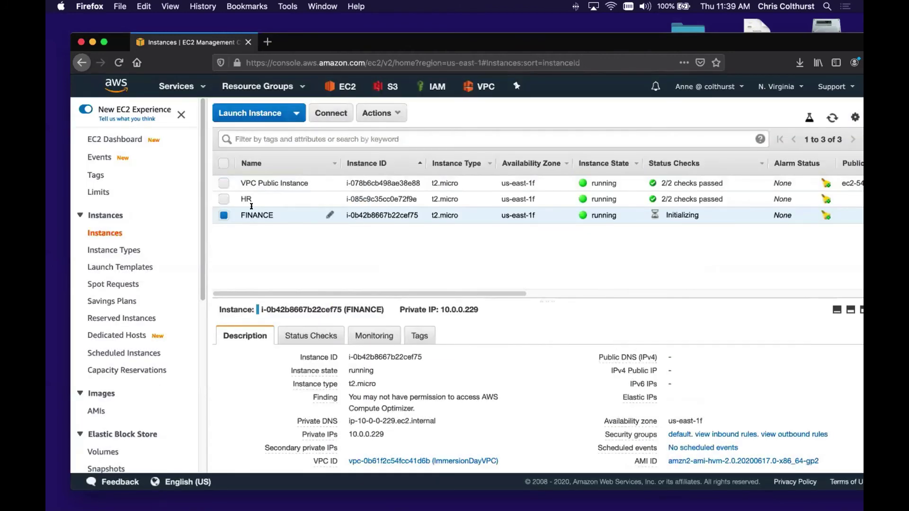
- Attempt to stop VPC Public Instance from its context menu; note the not-authorized error
click(223, 183)
click(223, 216)
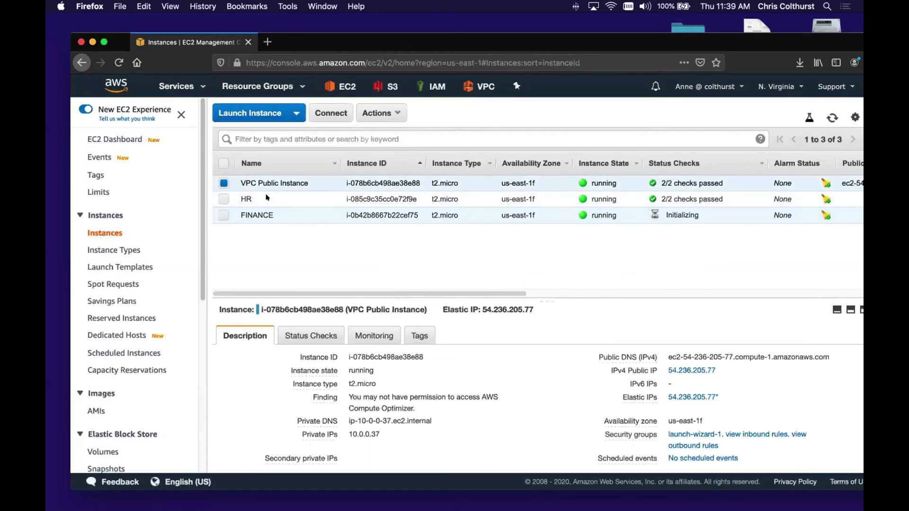
right_click(279, 180)
mouse_move(359, 243)
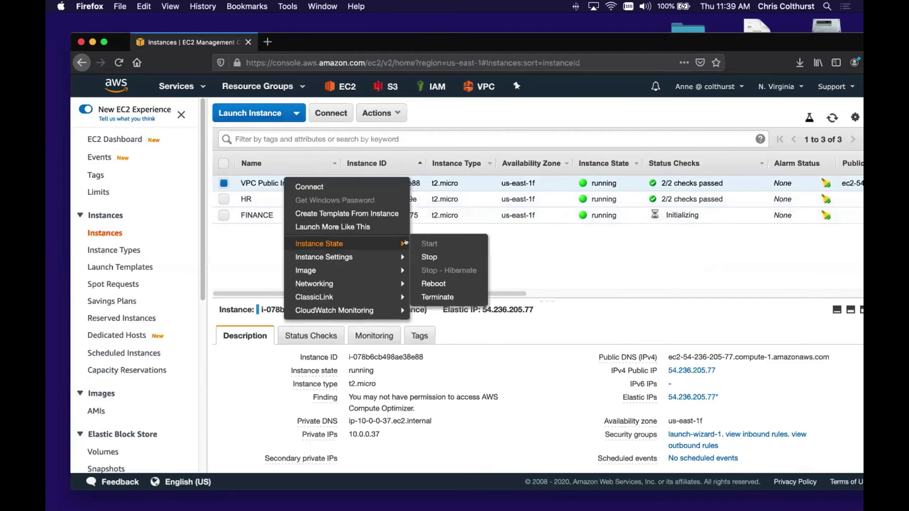
click(461, 258)
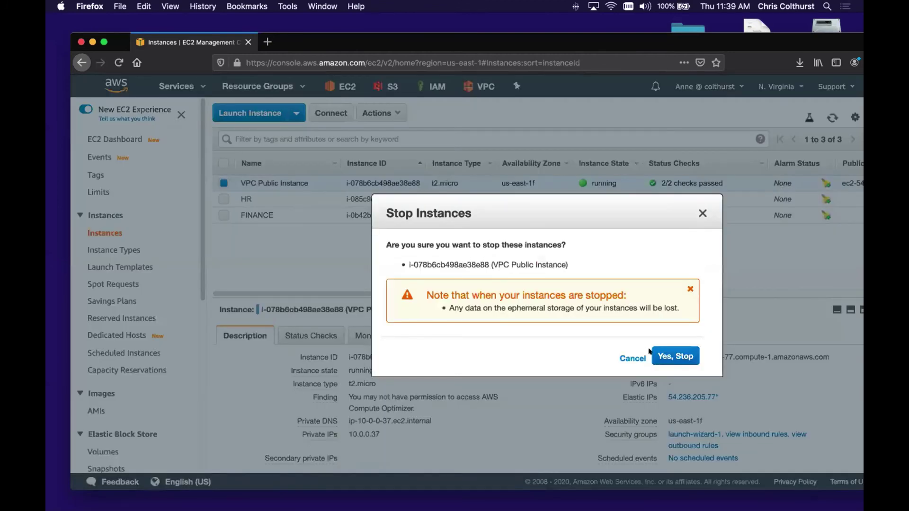
click(679, 361)
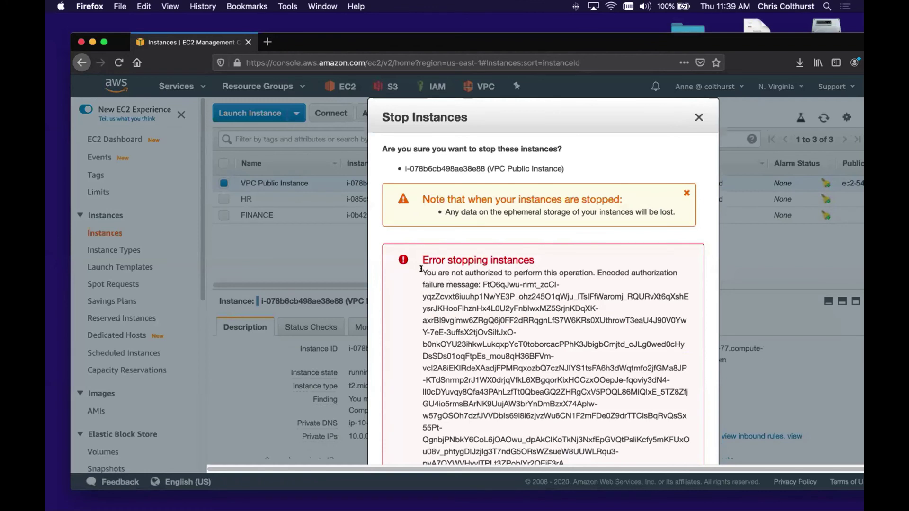
drag(421, 269, 588, 270)
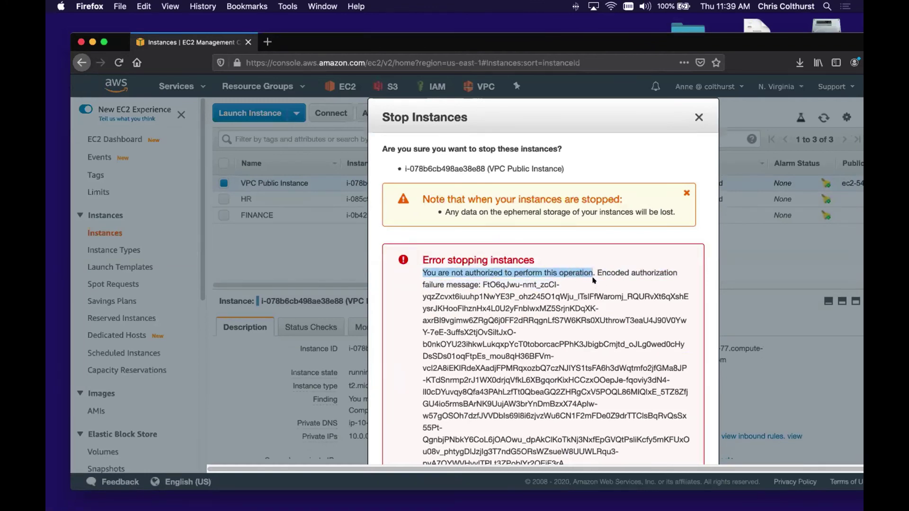
click(697, 116)
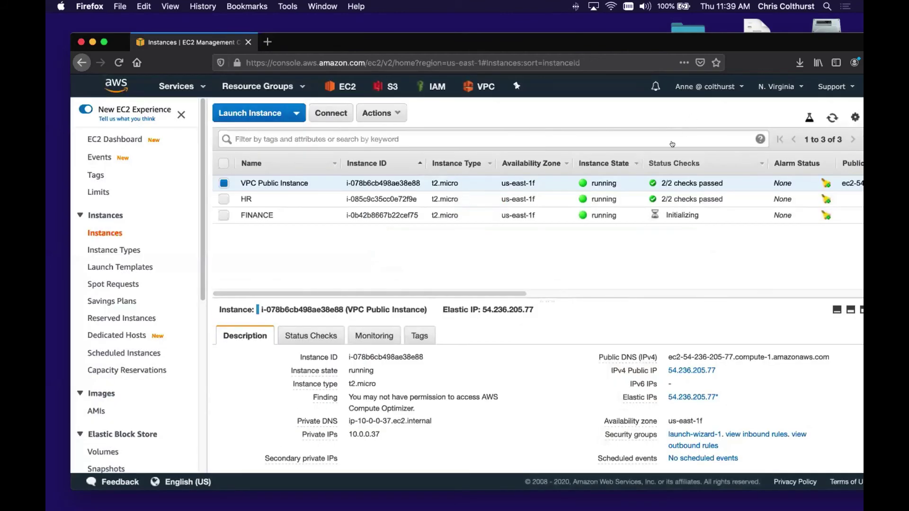
- Attempt to stop HR via Actions > Instance State > Stop, cancel the error, and refresh
click(296, 198)
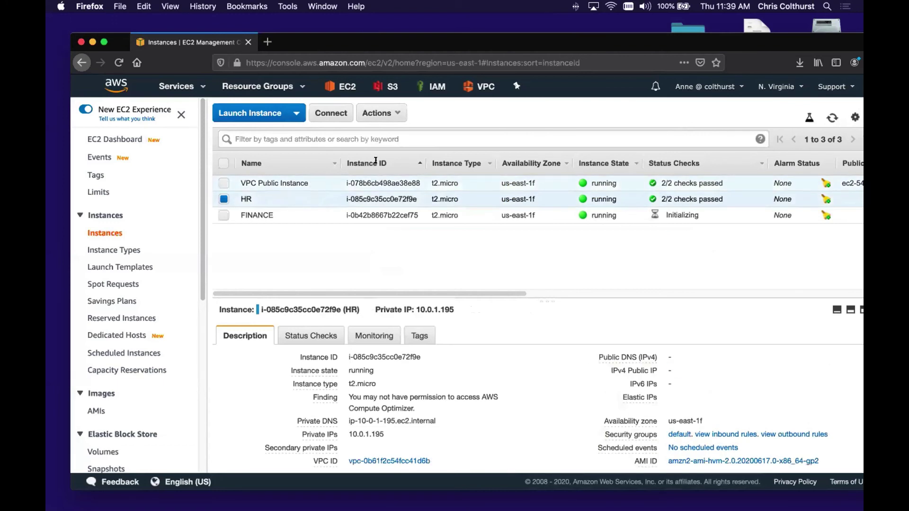
click(386, 114)
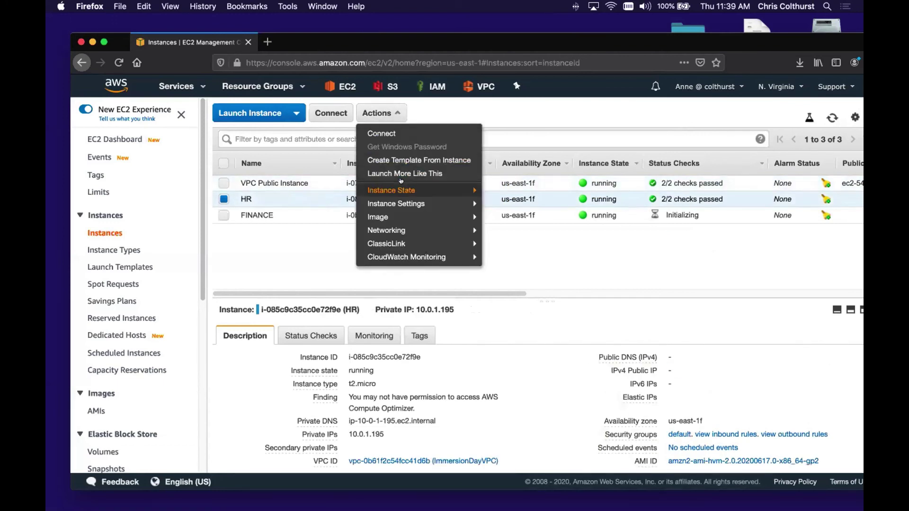
mouse_move(425, 190)
click(520, 199)
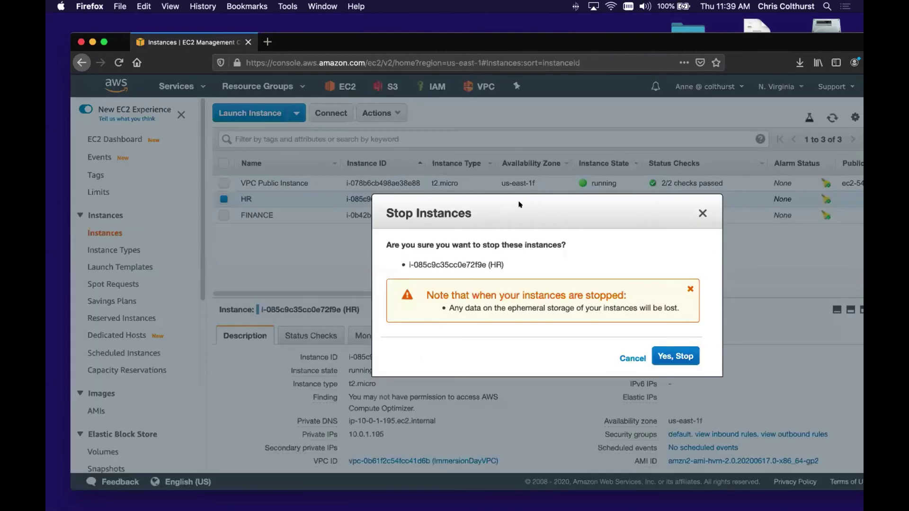
click(664, 354)
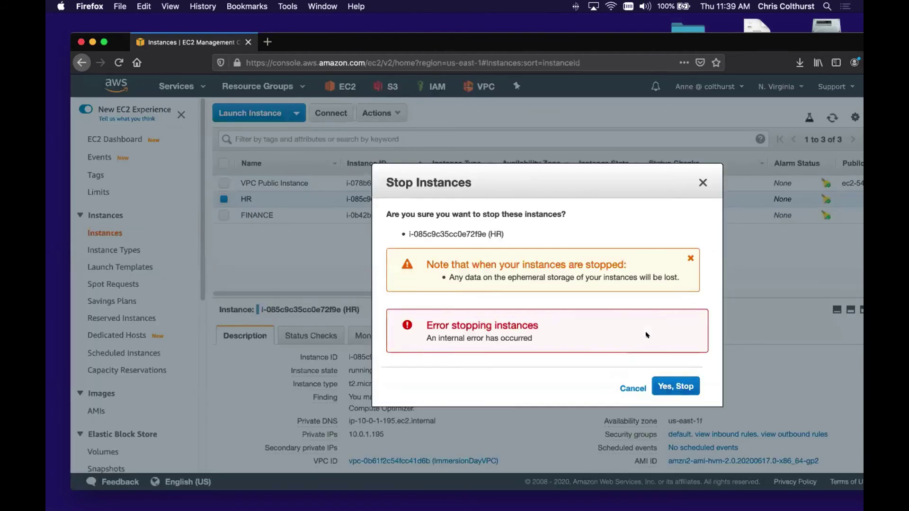
click(662, 386)
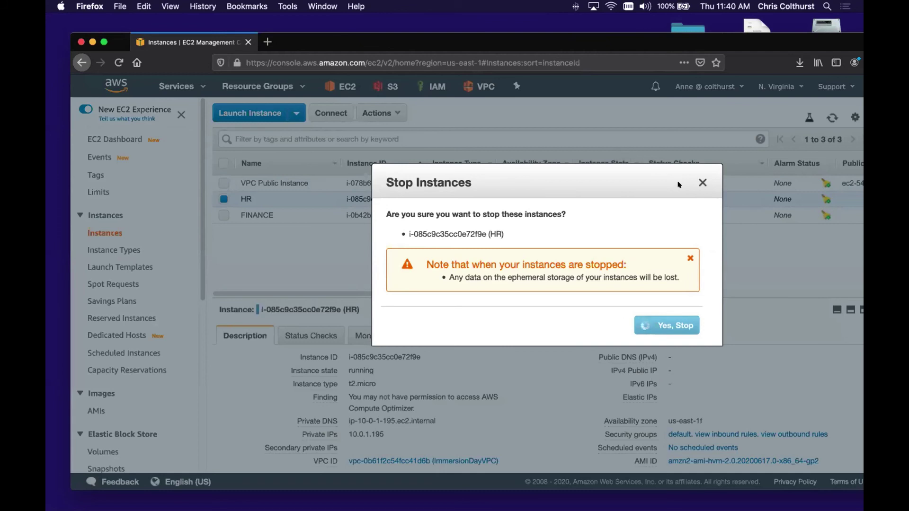
drag(673, 179, 587, 242)
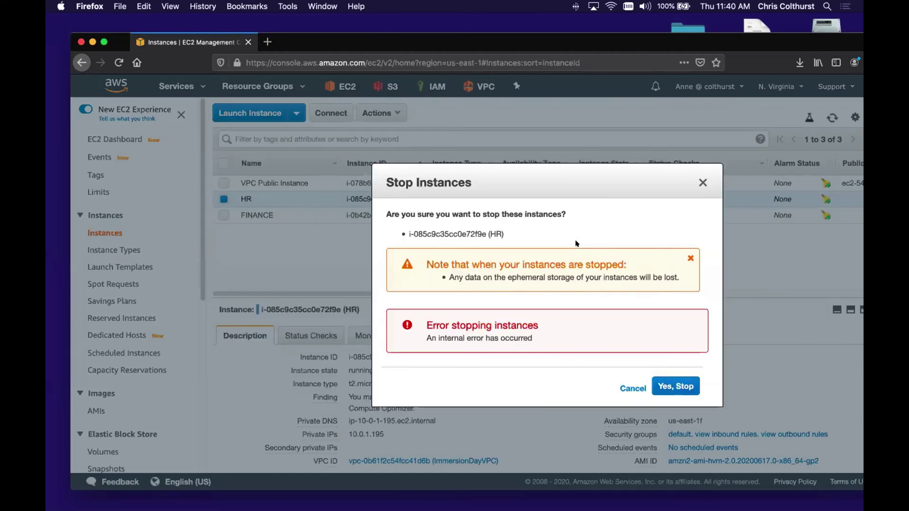
click(632, 383)
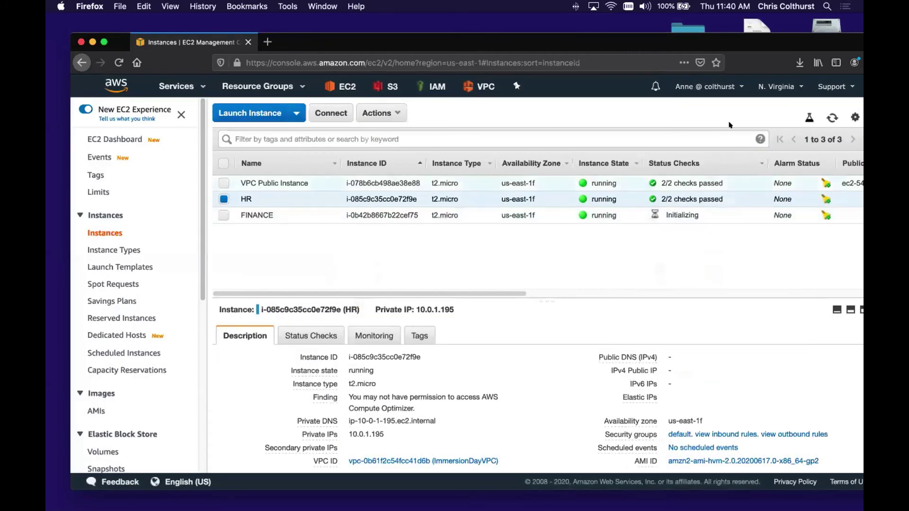
click(829, 119)
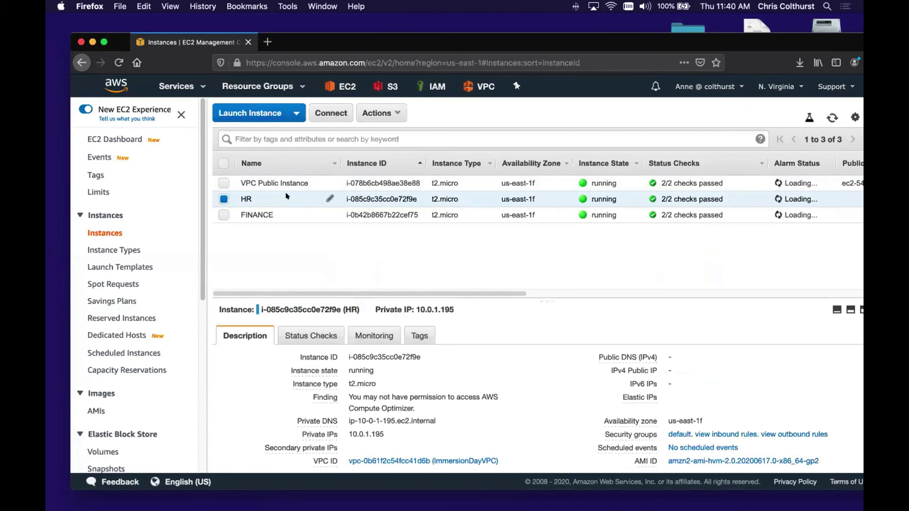
- Retry stopping HR from its context menu, close the failure, and reload the list
right_click(294, 197)
mouse_move(342, 259)
click(430, 272)
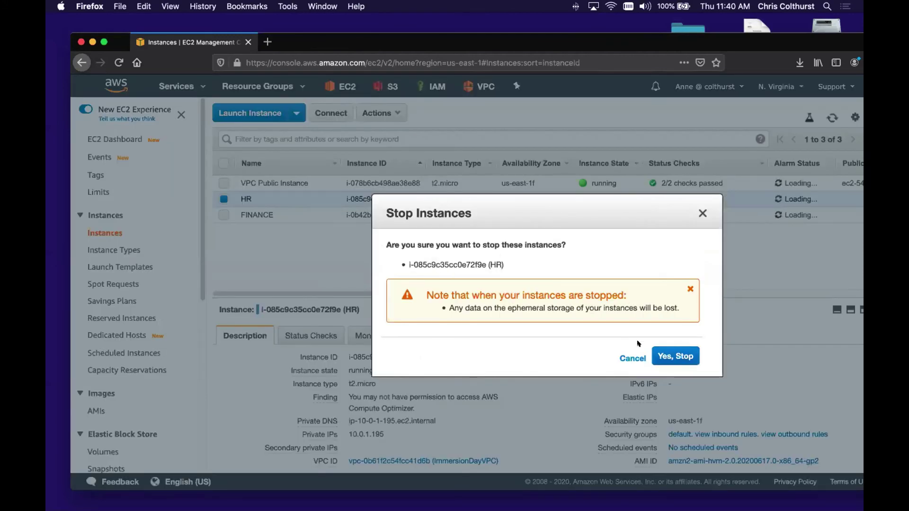
click(659, 352)
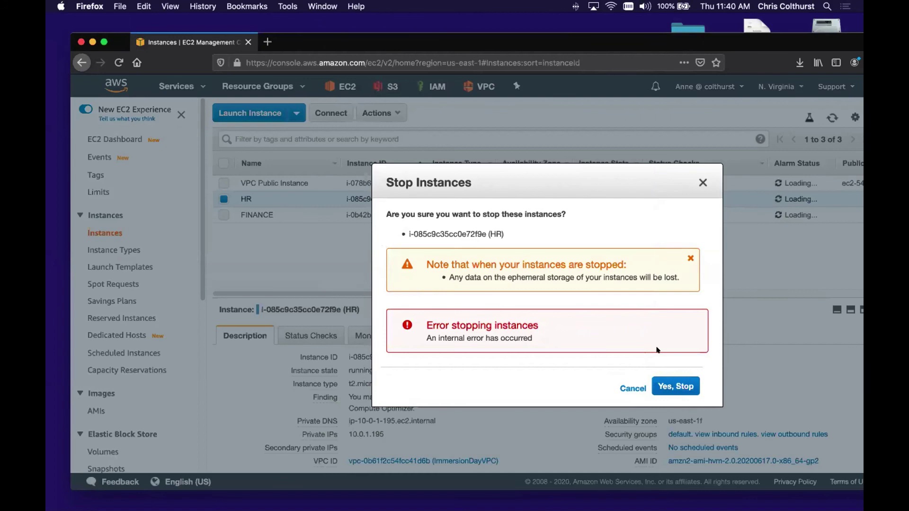
click(622, 388)
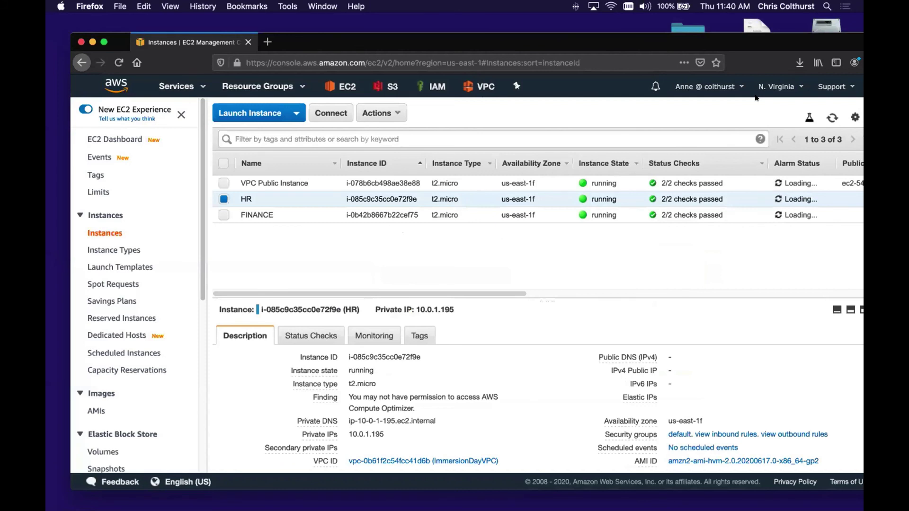
click(827, 118)
- Sign out and load the account sign-in page from the pasted sign-in URL
click(712, 86)
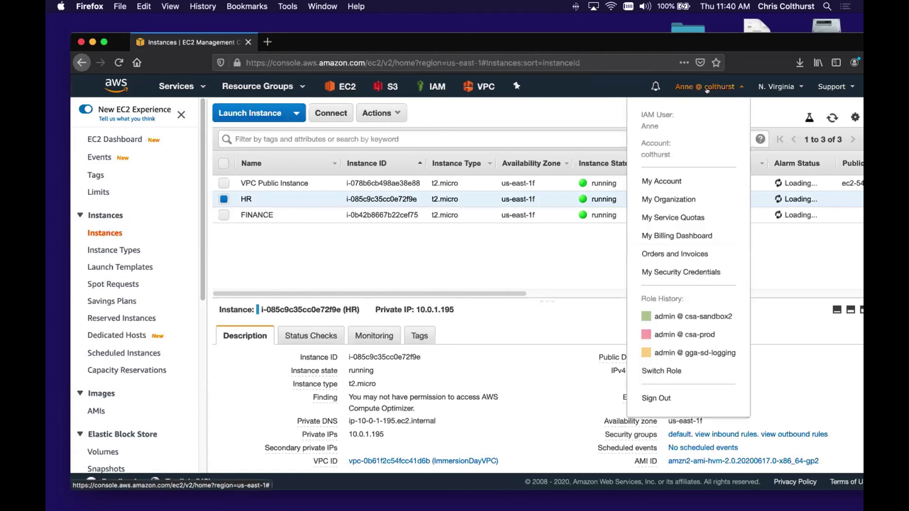
click(656, 397)
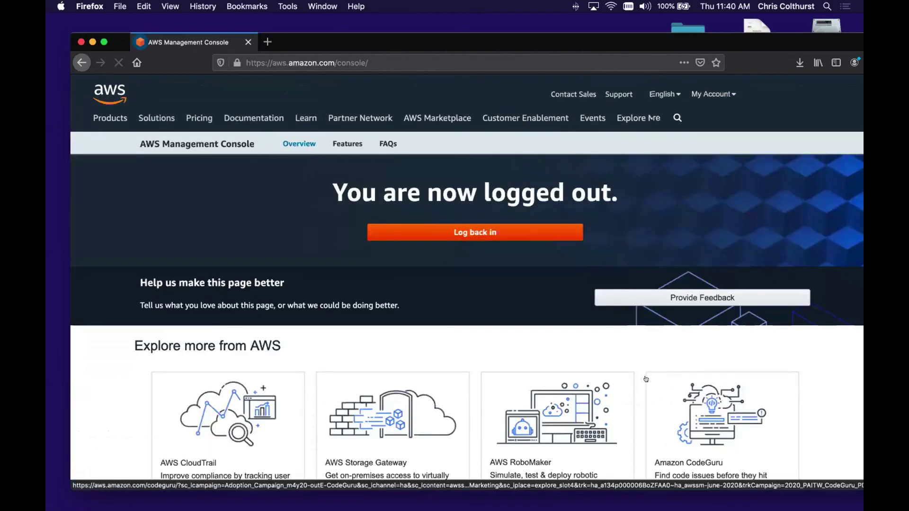
click(437, 60)
text(https://colthurst.signin.aws.amazon.com/console)
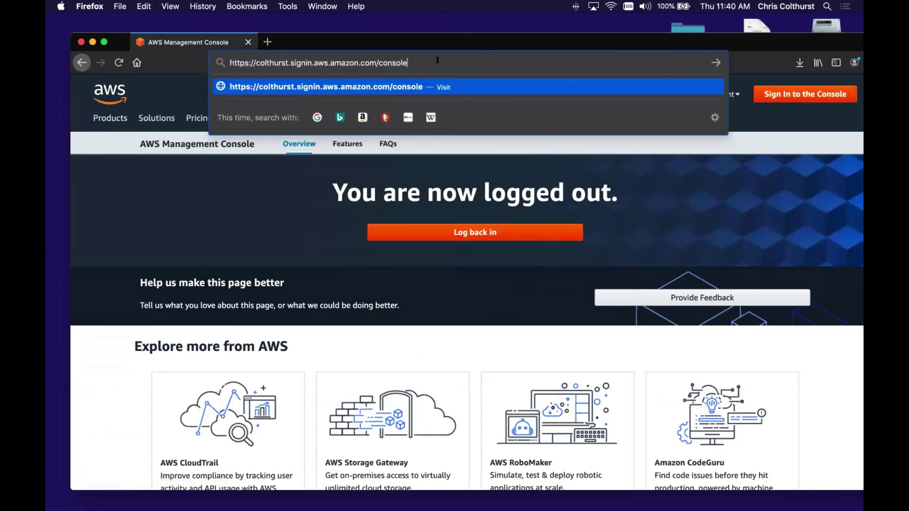
key(Return)
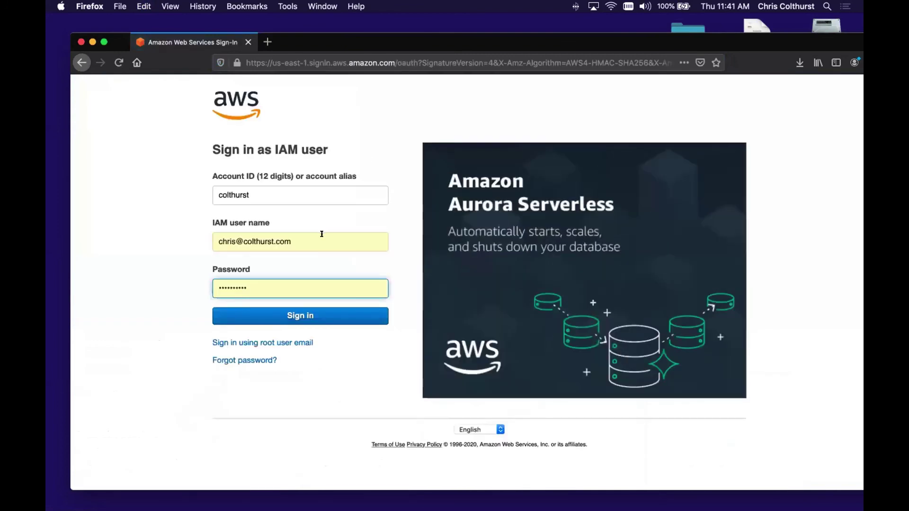
- Sign in as the second lab IAM user and decline saving the login
drag(321, 234, 166, 232)
text(Sally)
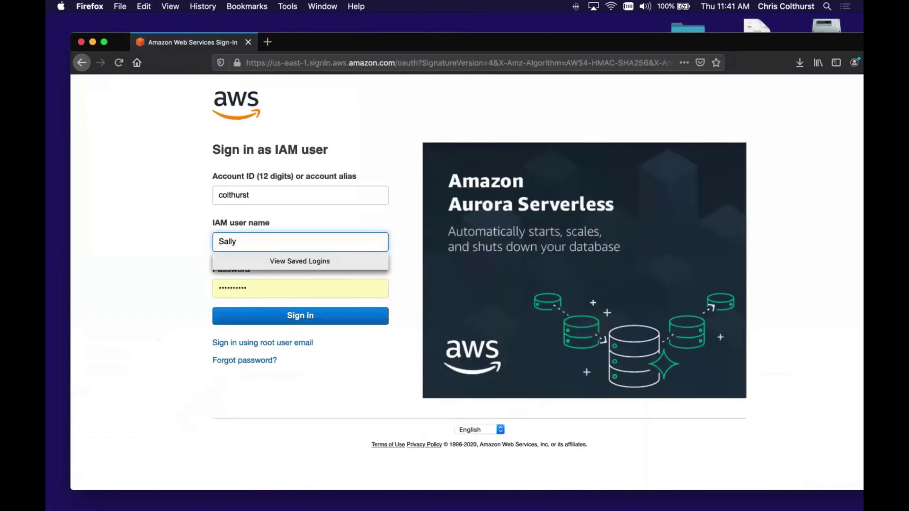
key(Tab)
text(••••••••)
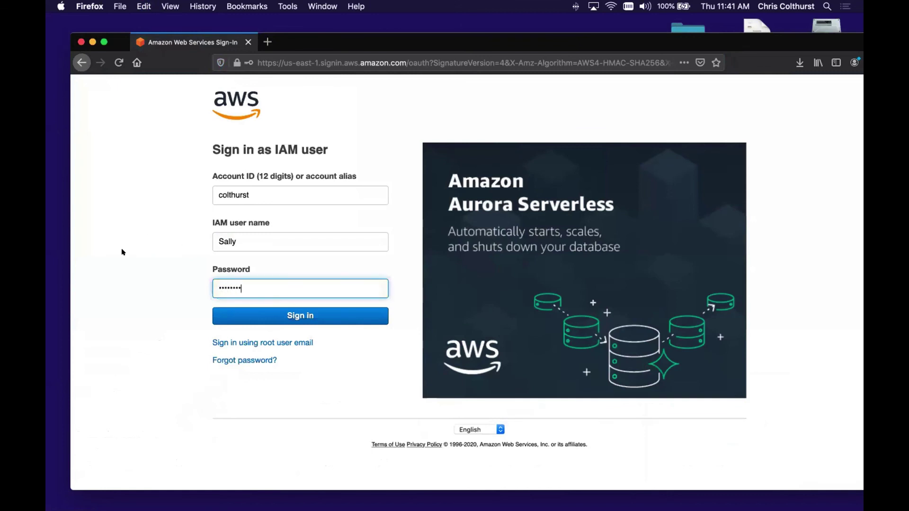
click(266, 317)
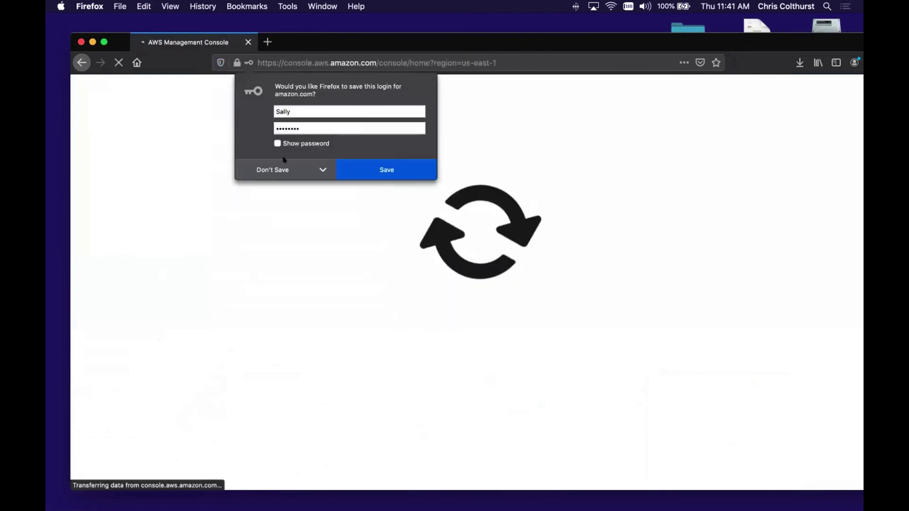
click(276, 170)
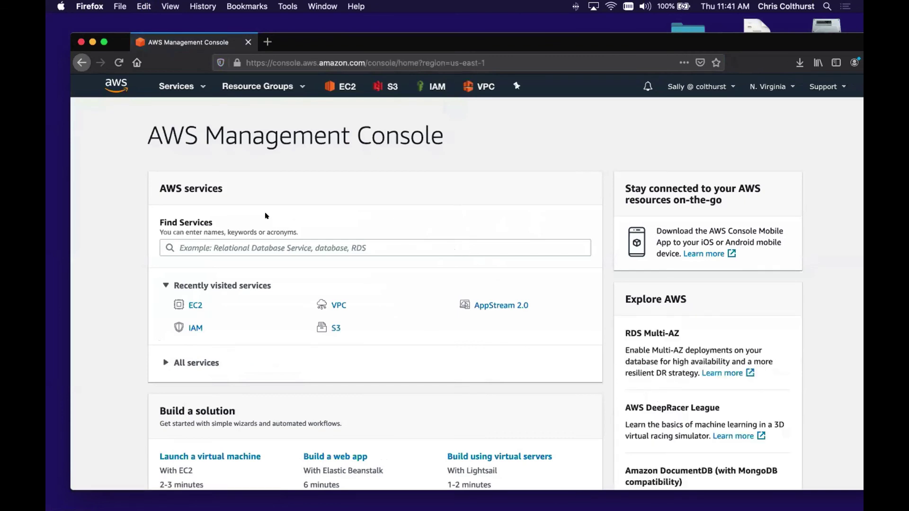
- Open EC2's Running instances list and select the HR instance
click(195, 305)
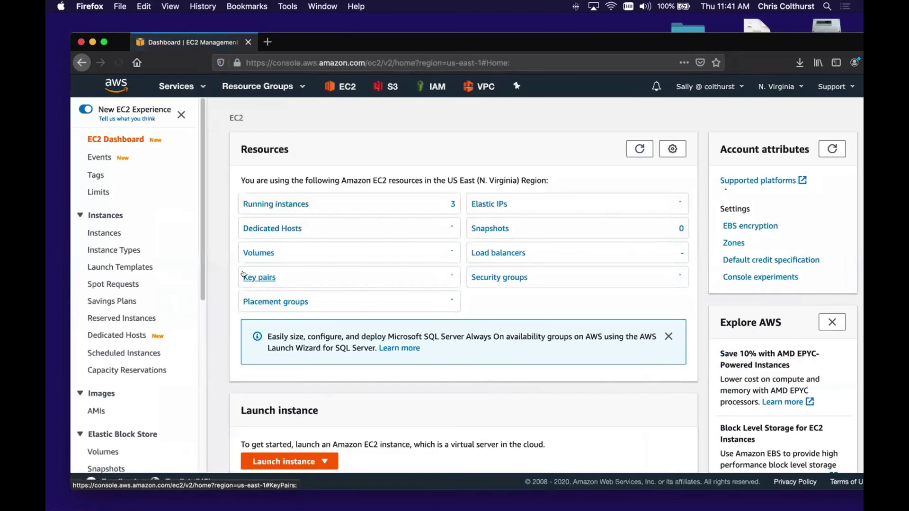
click(269, 199)
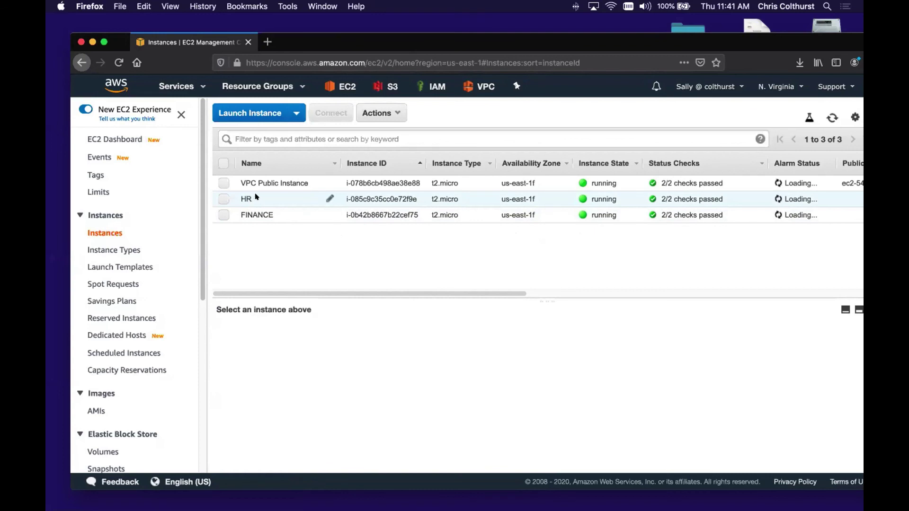
click(223, 198)
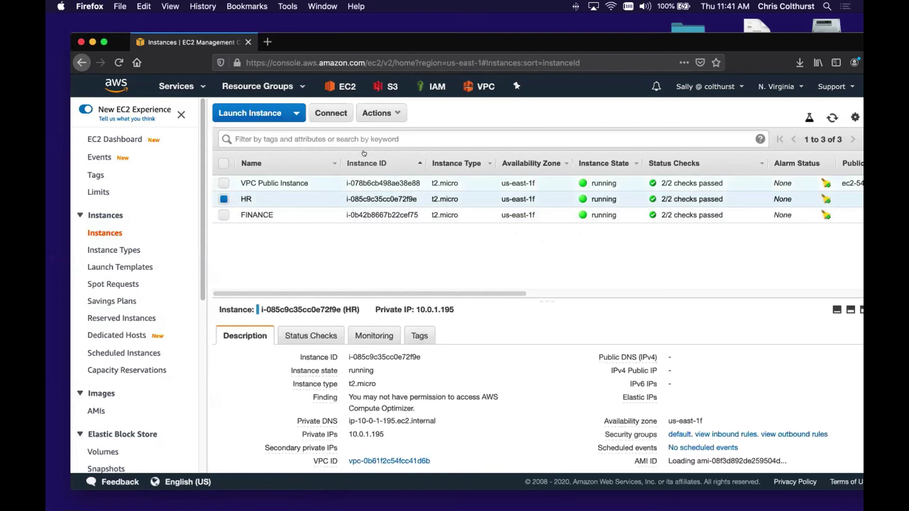
- Attempt to stop HR via Actions > Instance State > Stop, confirming Yes, Stop twice
click(380, 112)
mouse_move(398, 185)
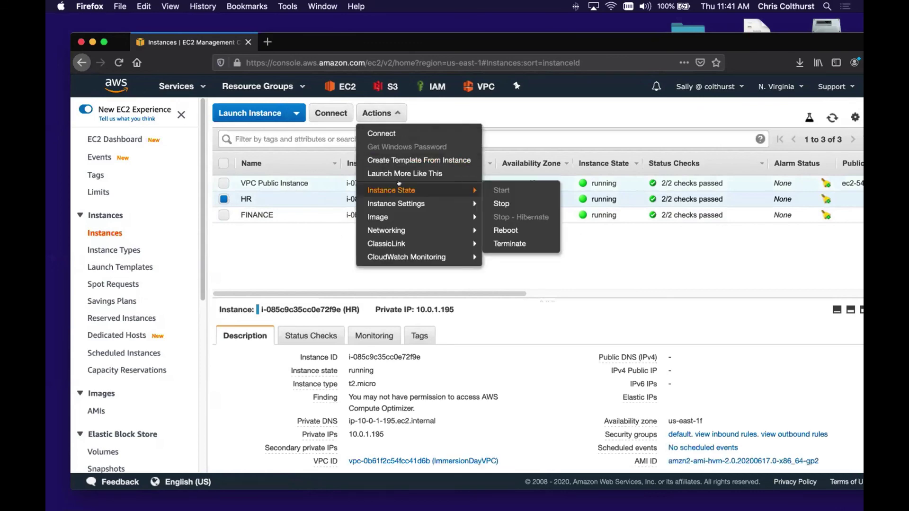
click(511, 205)
click(664, 355)
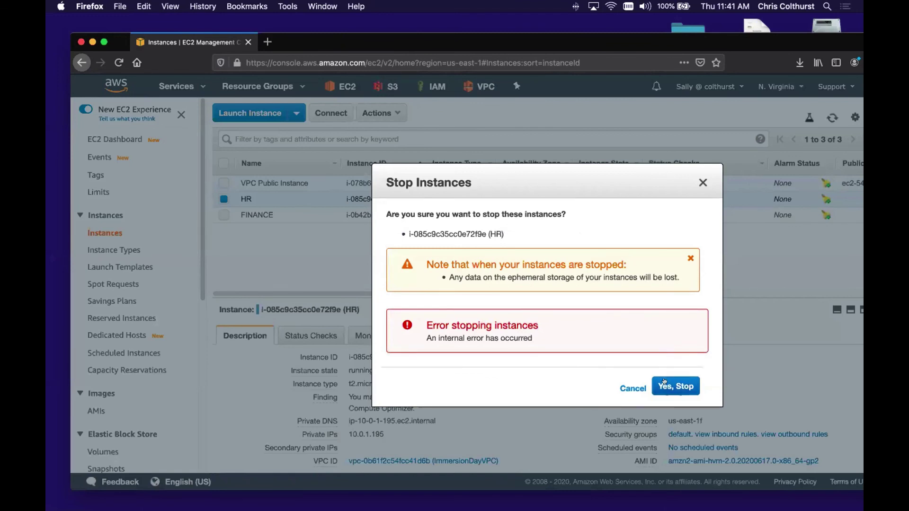
click(668, 384)
- Select the VPC Public Instance instead of HR and stop it from the Actions menu; it fails
click(634, 385)
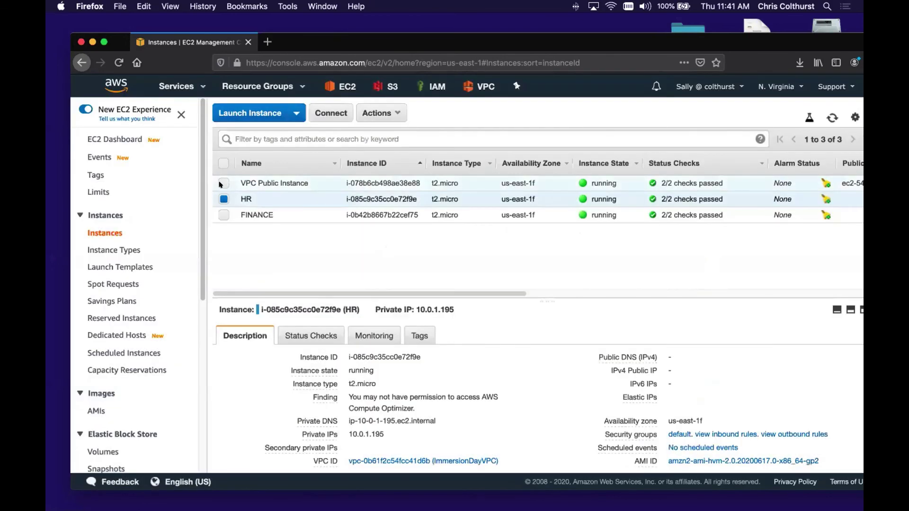
click(224, 183)
click(223, 199)
click(376, 114)
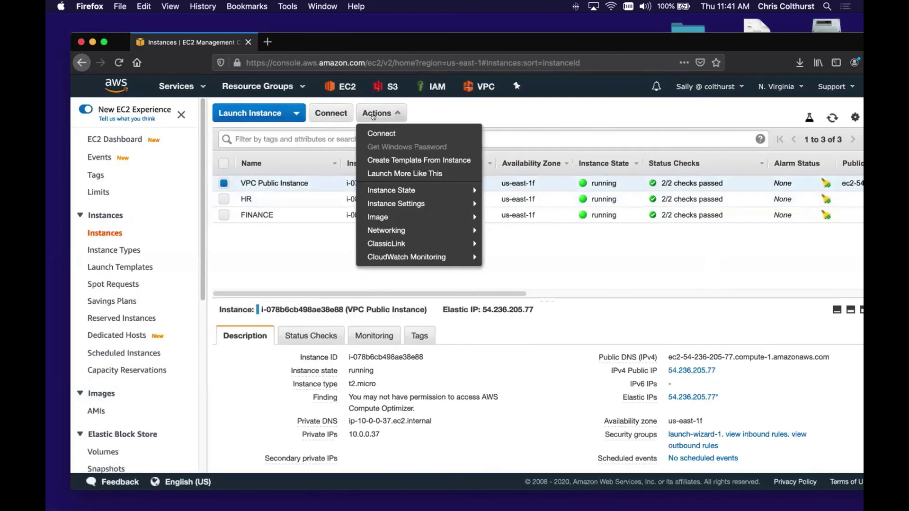
mouse_move(395, 188)
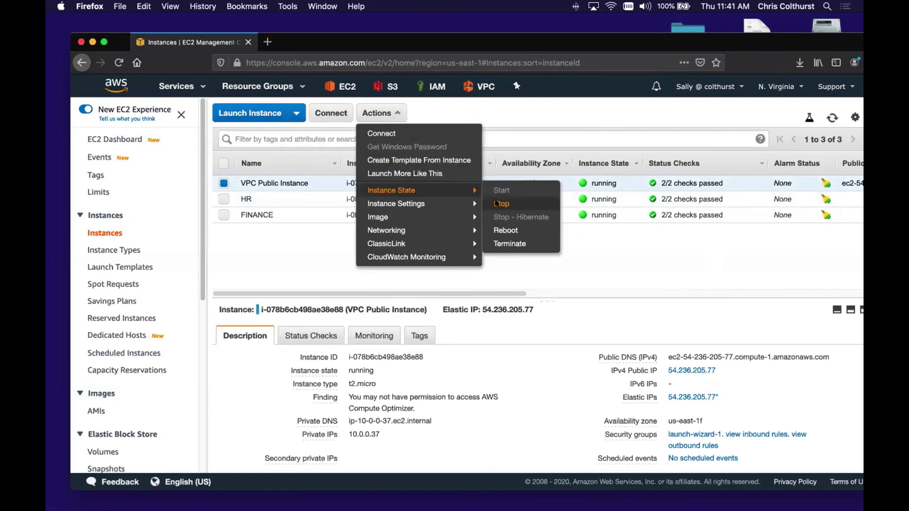
click(495, 203)
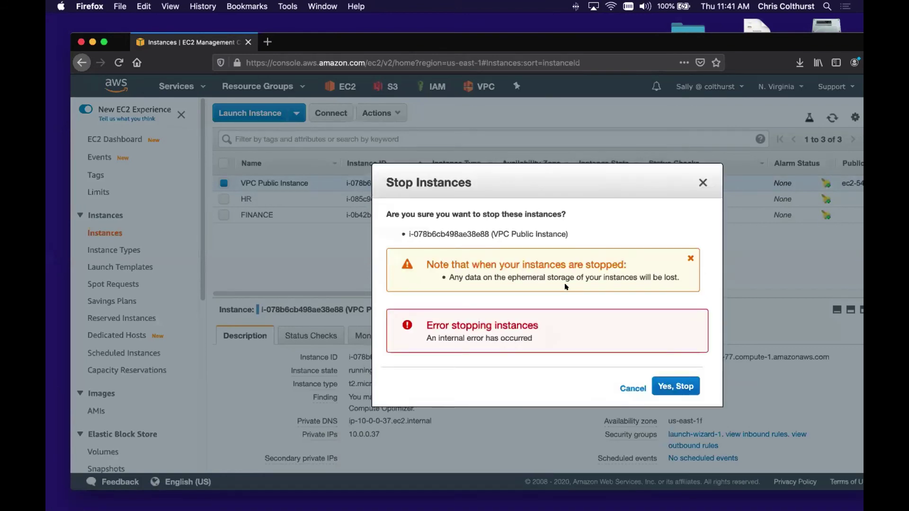
click(629, 385)
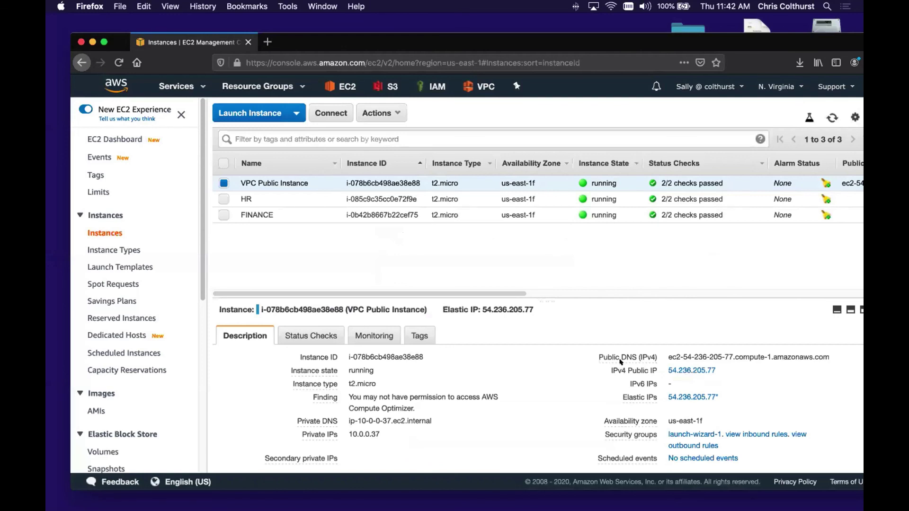
- Retry stopping the VPC Public Instance from its right-click menu, then dismiss the error
mouse_move(618, 354)
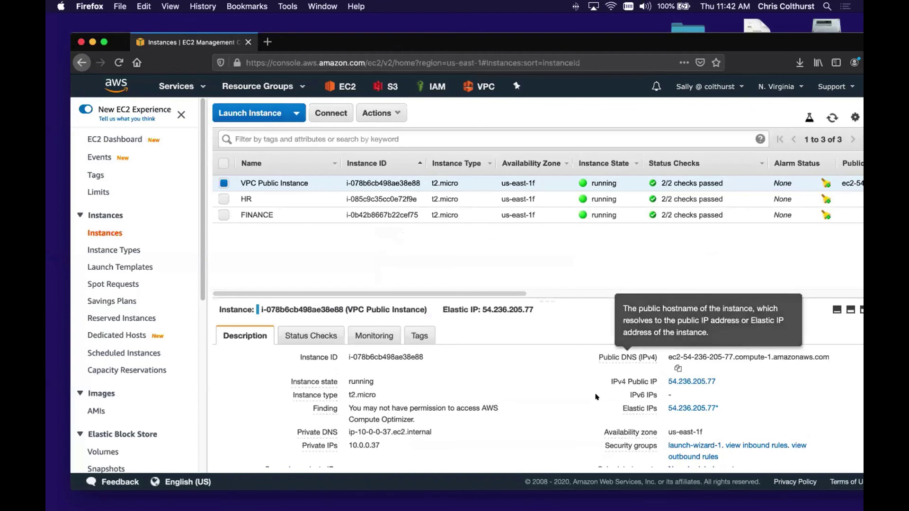
right_click(297, 188)
mouse_move(379, 243)
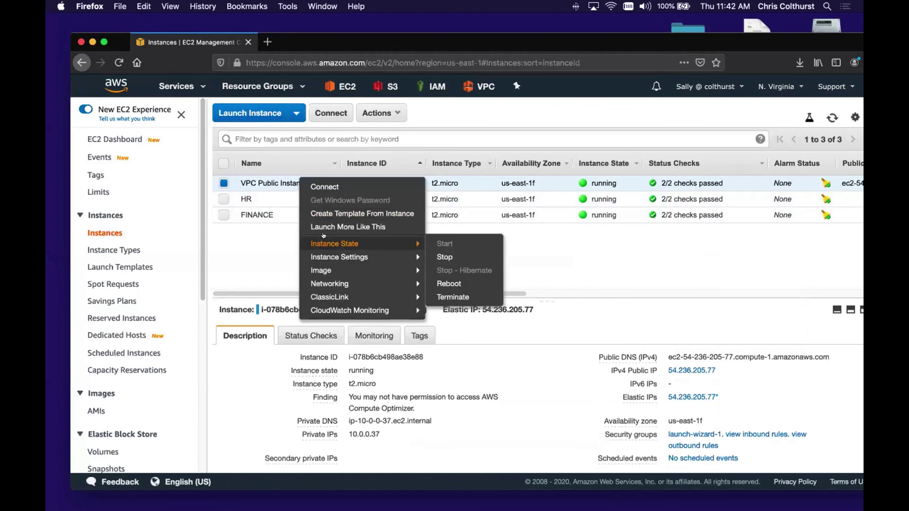
click(443, 257)
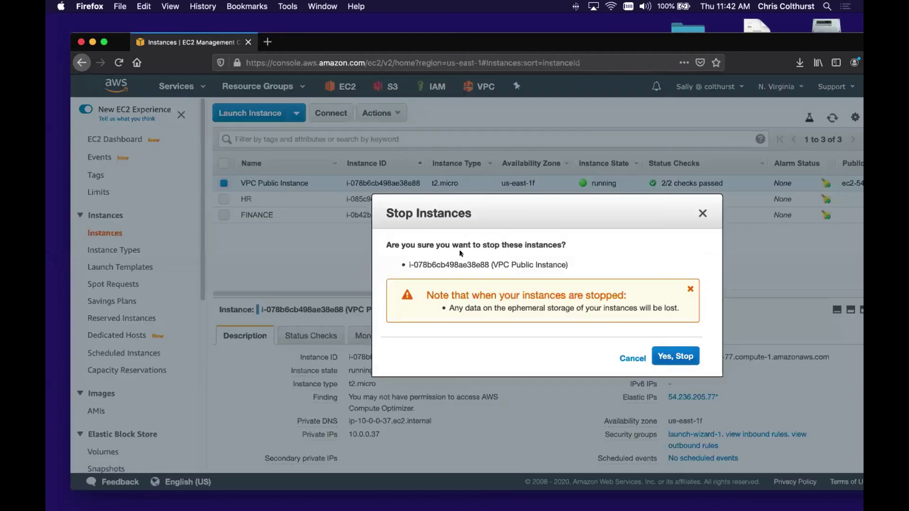
click(658, 353)
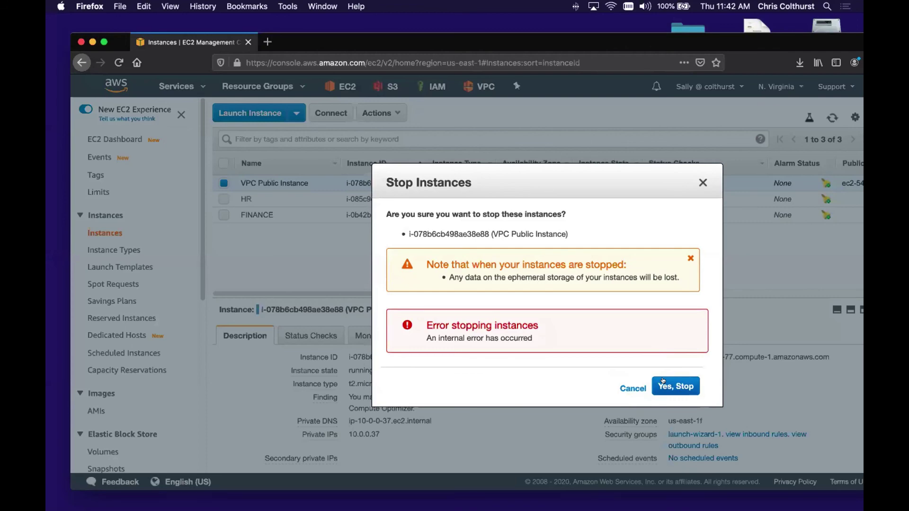
click(634, 385)
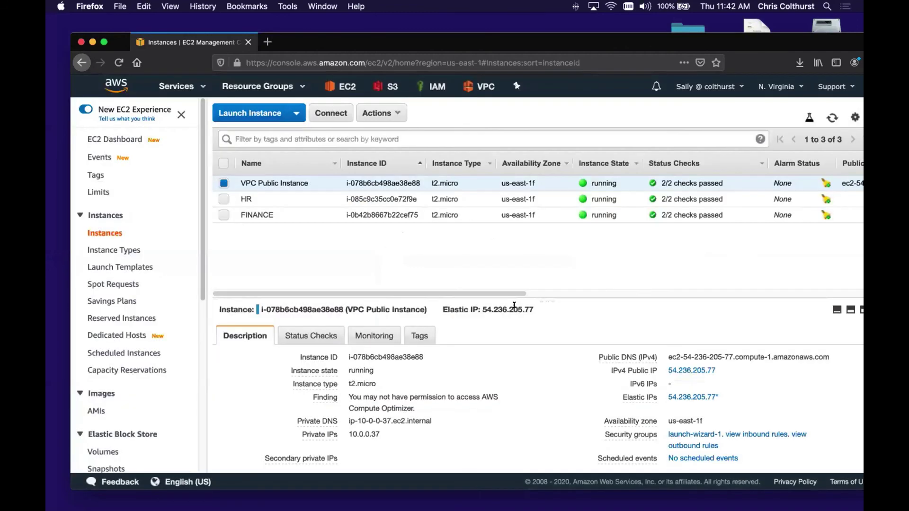
- Attempt to terminate the VPC Public Instance twice from its right-click menu, then dismiss the error
right_click(301, 177)
mouse_move(333, 243)
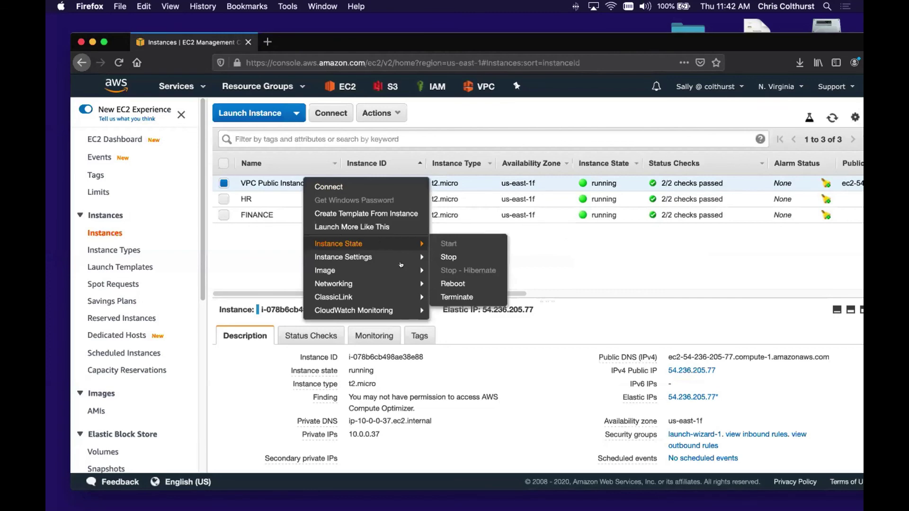
mouse_move(419, 245)
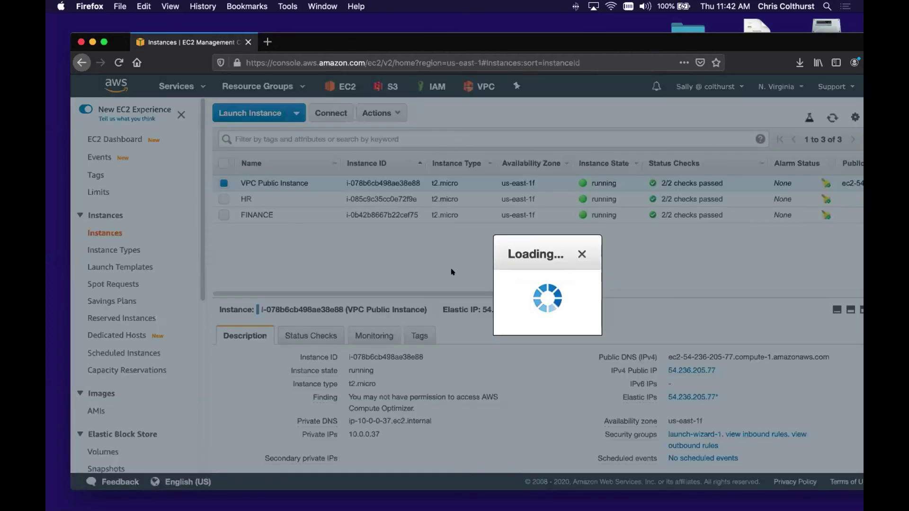
click(449, 293)
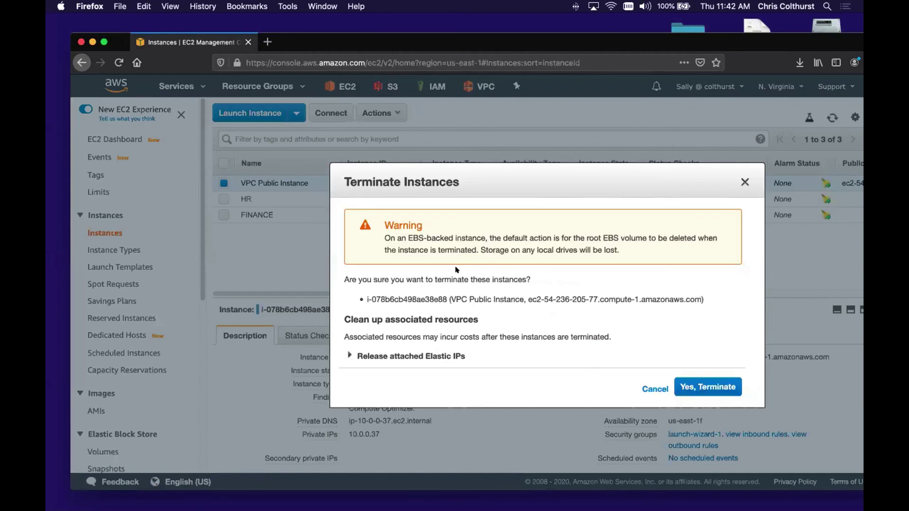
click(690, 388)
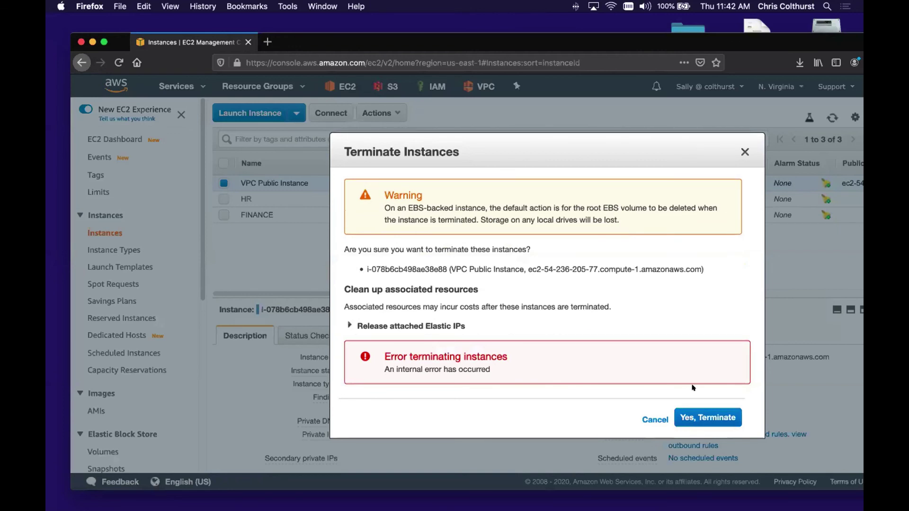
click(684, 413)
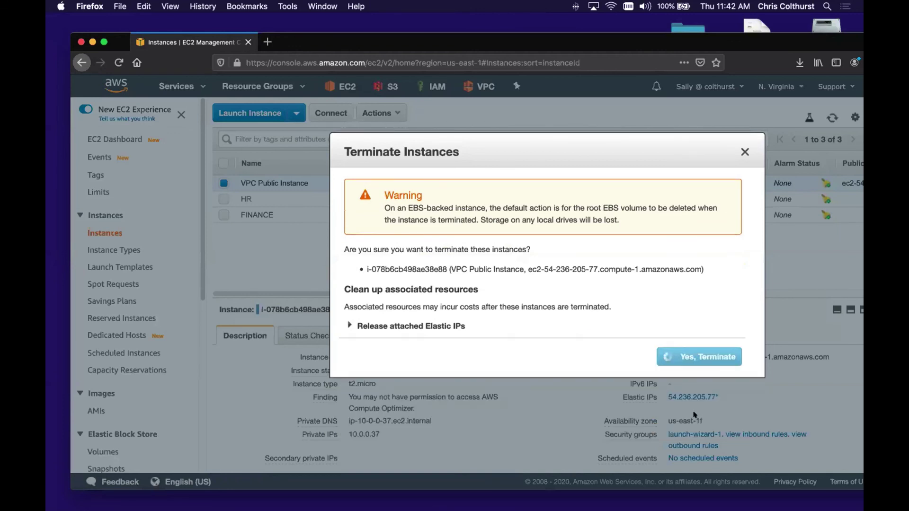
click(644, 418)
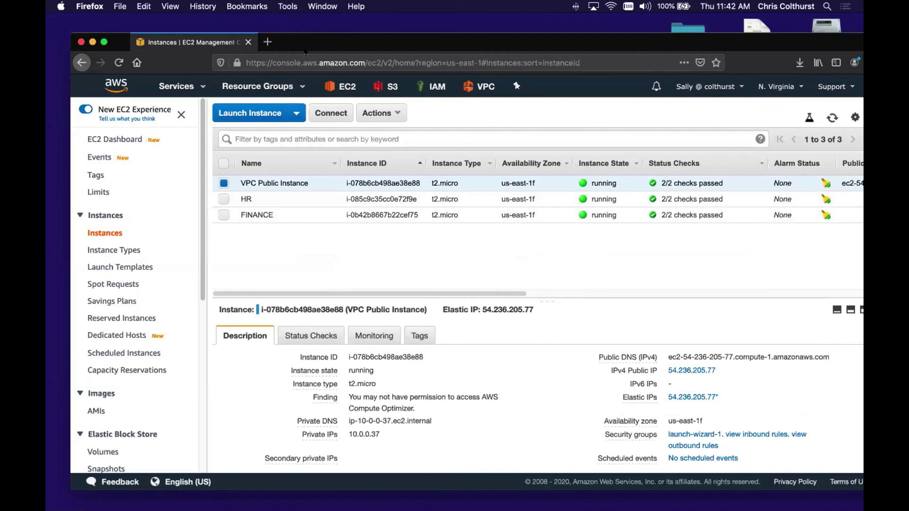
- Try stopping the FINANCE instance via Actions > Instance State > Stop and dismiss the refusal
drag(329, 44, 324, 41)
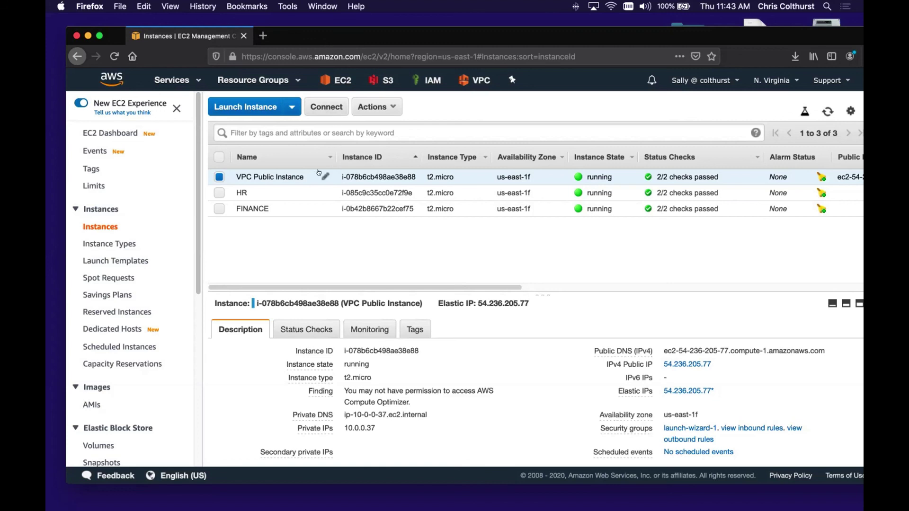
click(320, 208)
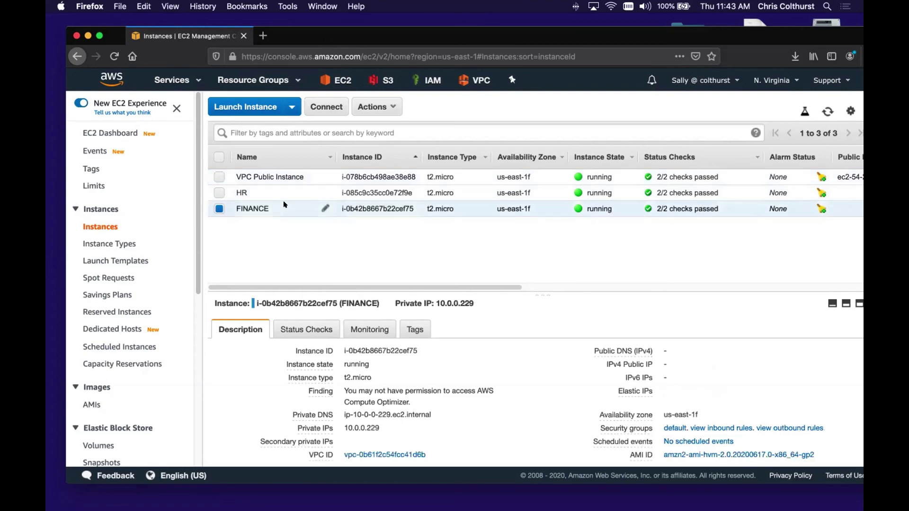
click(370, 106)
mouse_move(378, 184)
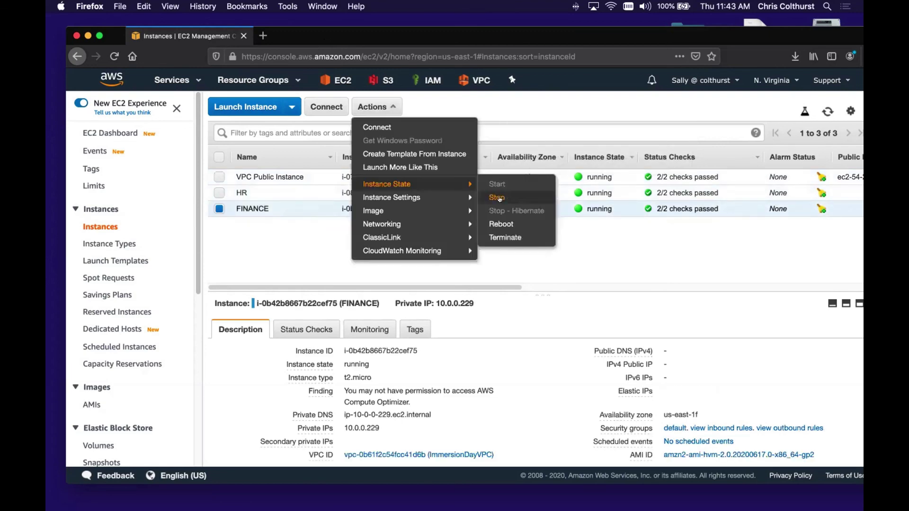
click(499, 198)
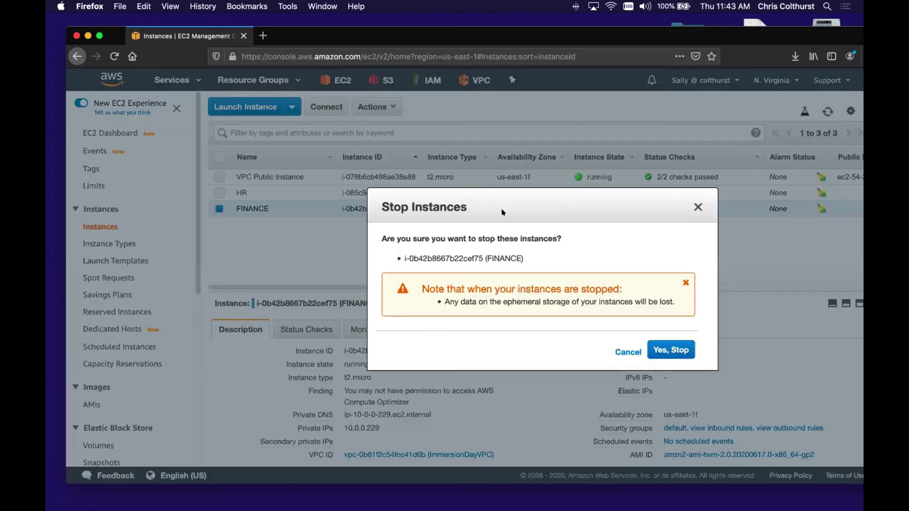
click(651, 350)
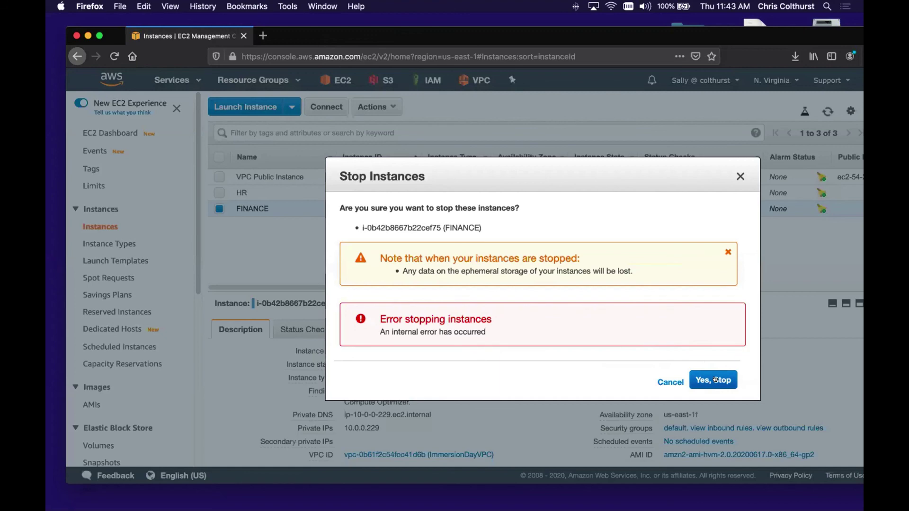
click(671, 381)
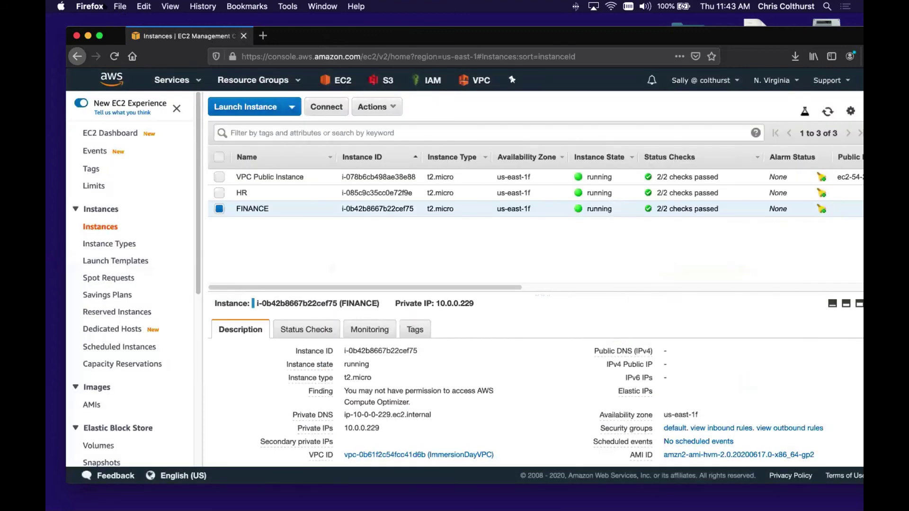
click(90, 6)
- Quit and relaunch Firefox, then load the pasted AWS console sign-in URL
click(122, 111)
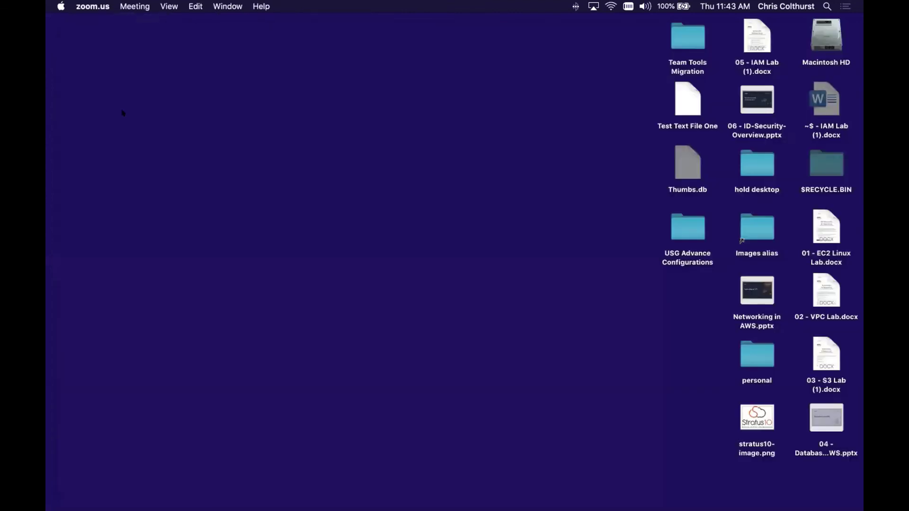
mouse_move(476, 473)
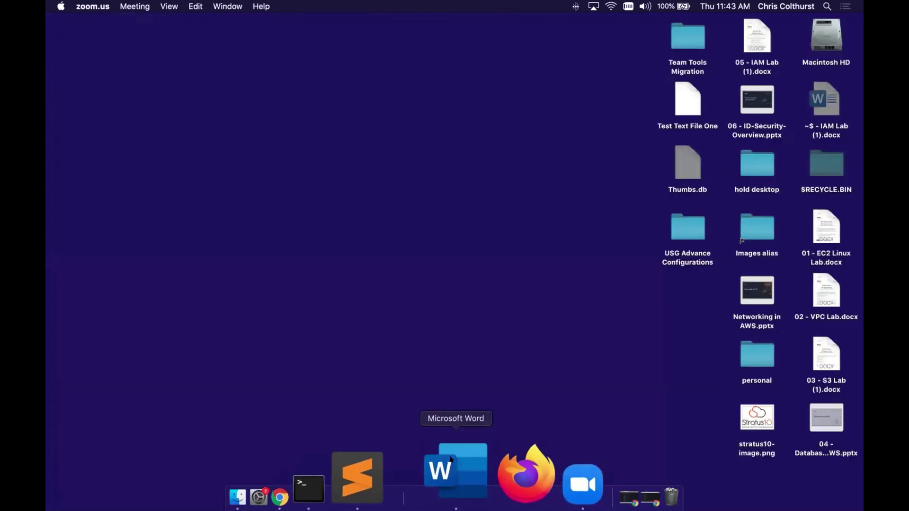
click(468, 459)
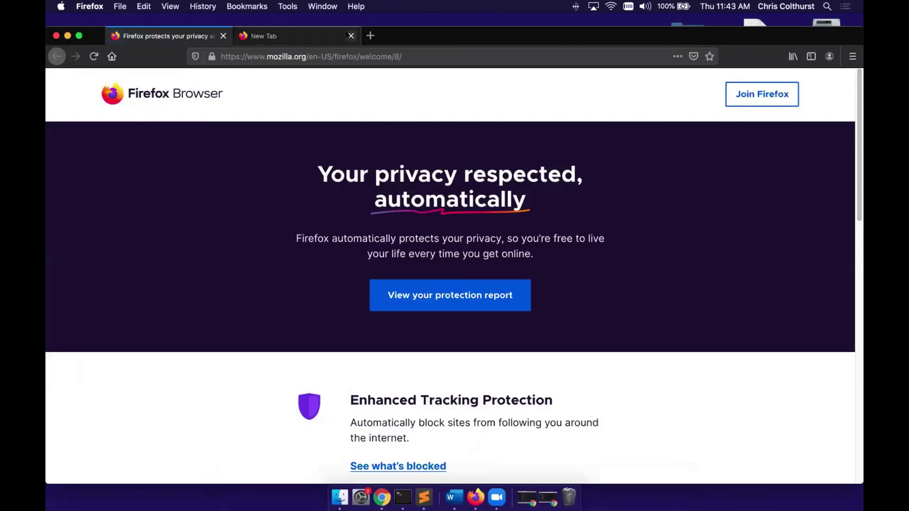
click(351, 36)
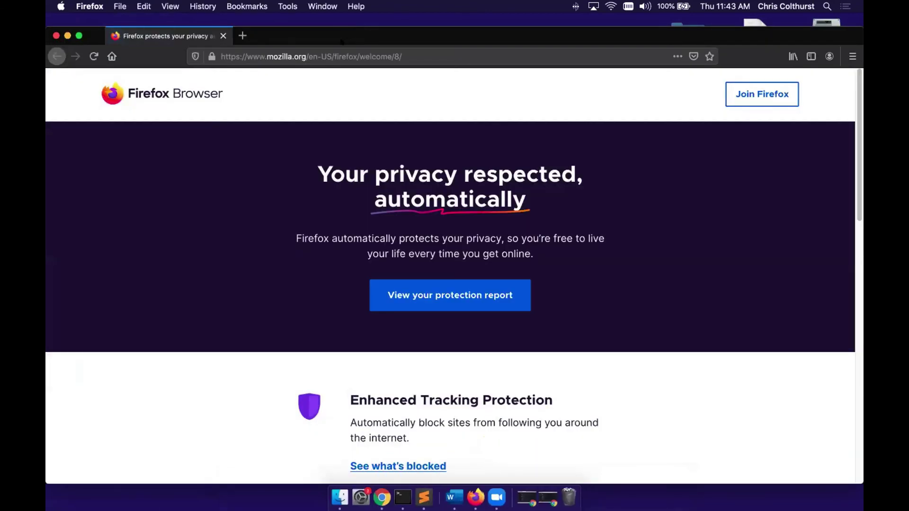
click(328, 51)
text(https://colthurst.signin.aws.amazon.com/console)
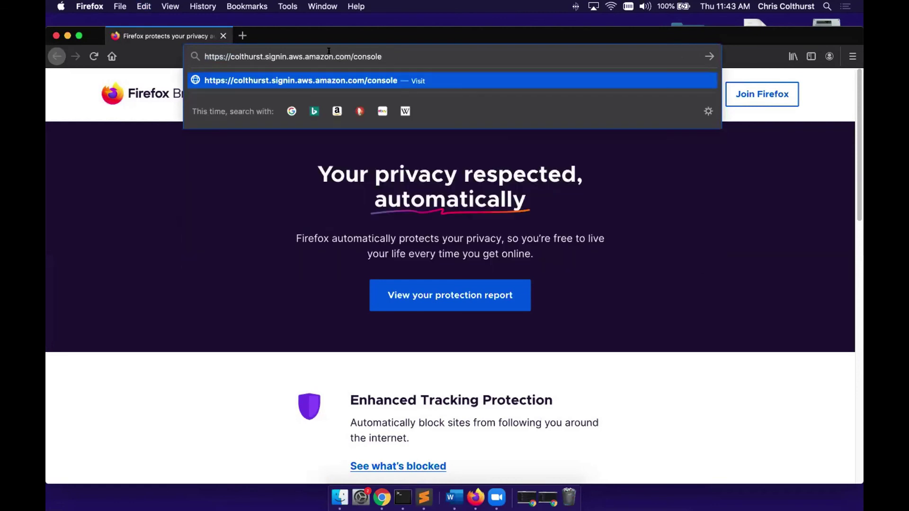
key(Return)
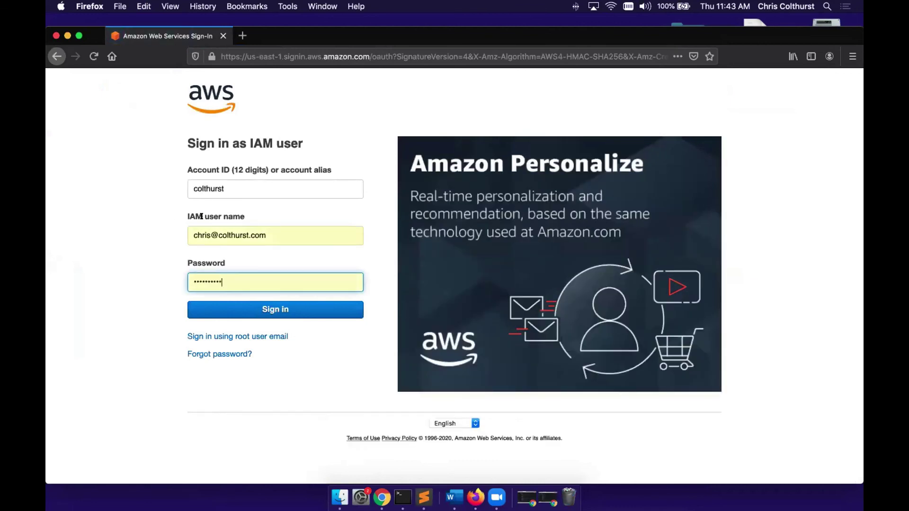
- Sign in with the other IAM user's name and password, skip saving the login, and open EC2
click(201, 216)
text(Anne)
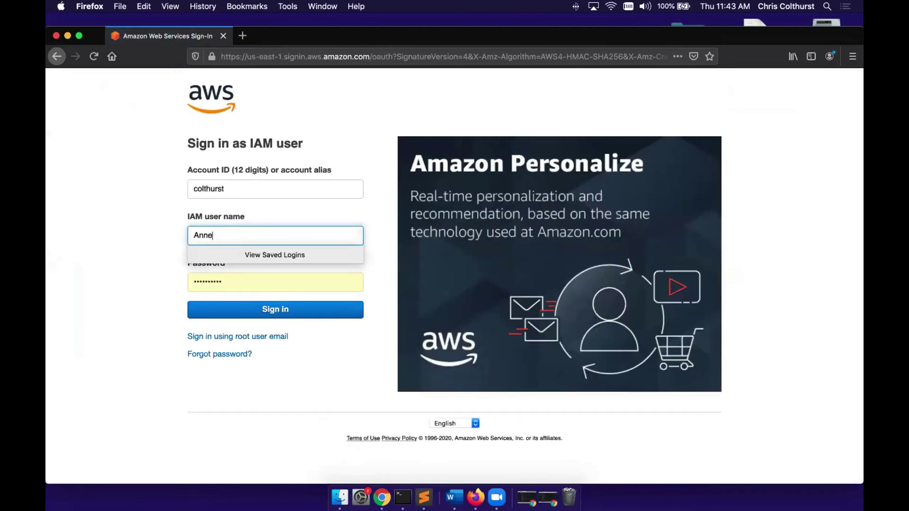
key(Tab)
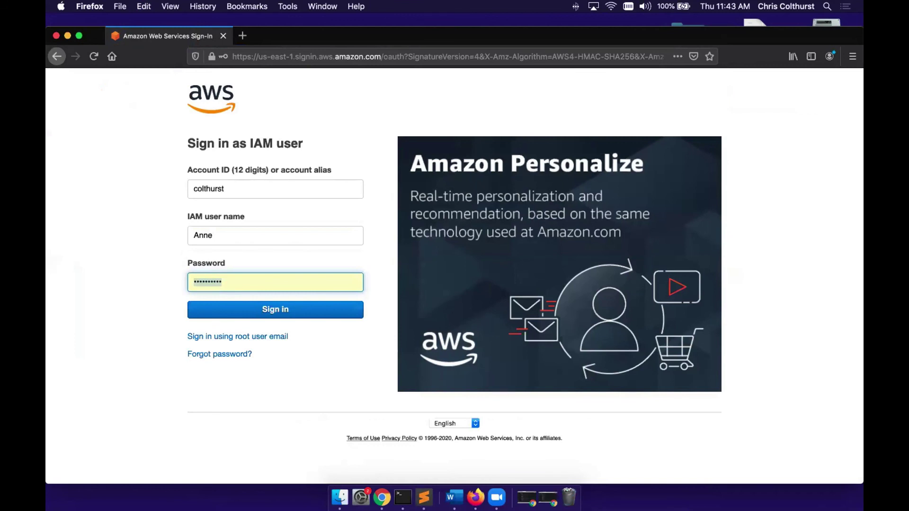
text(••)
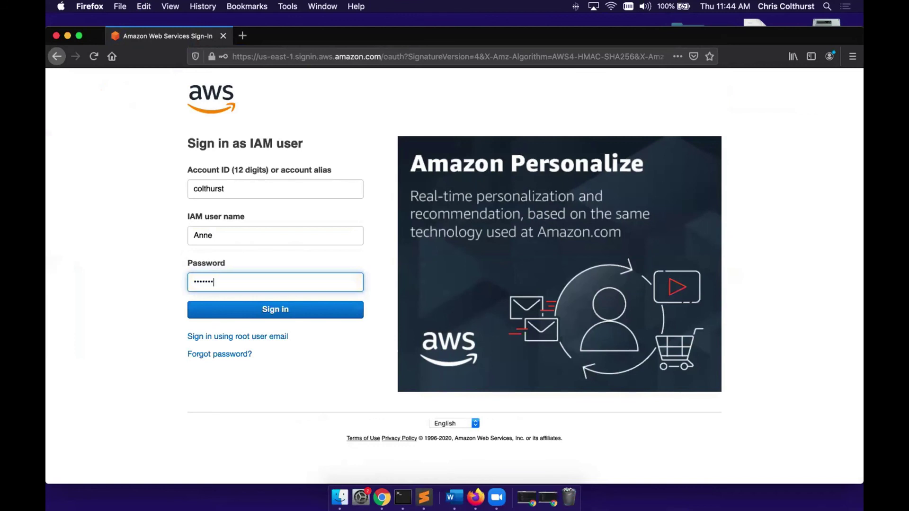
click(279, 308)
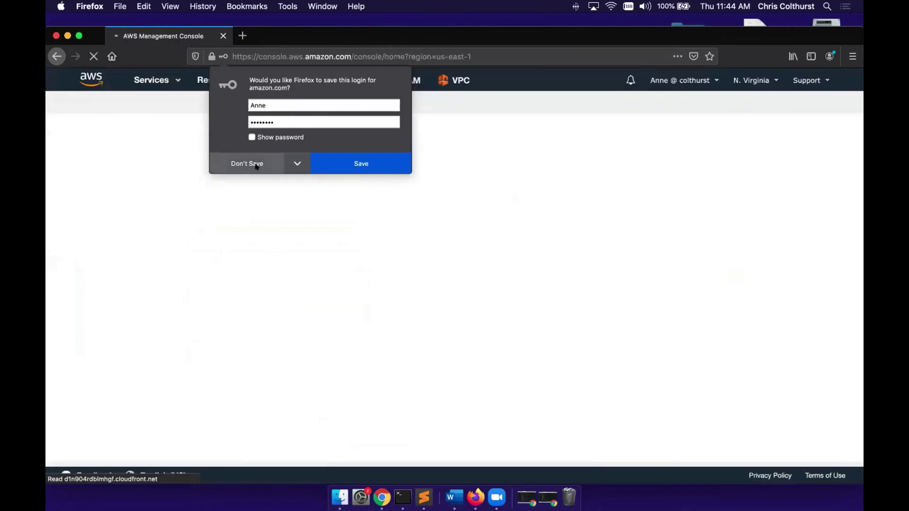
click(252, 165)
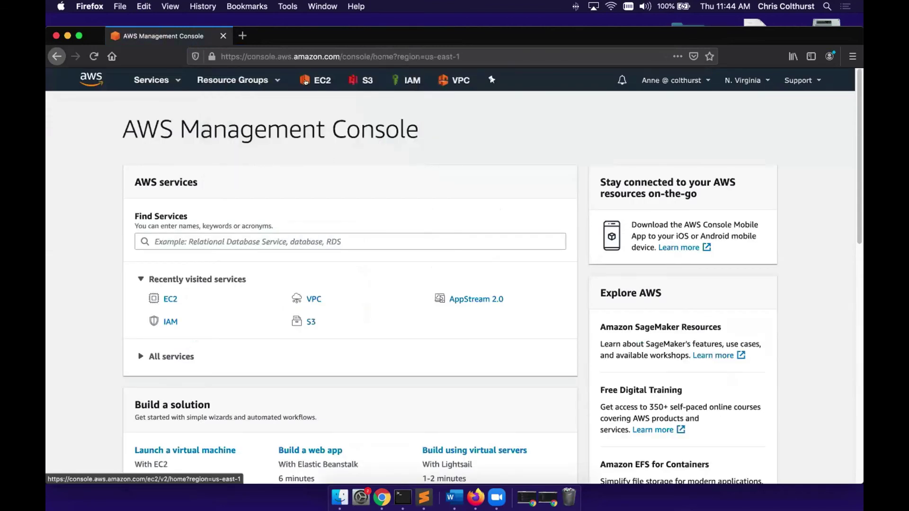
click(307, 81)
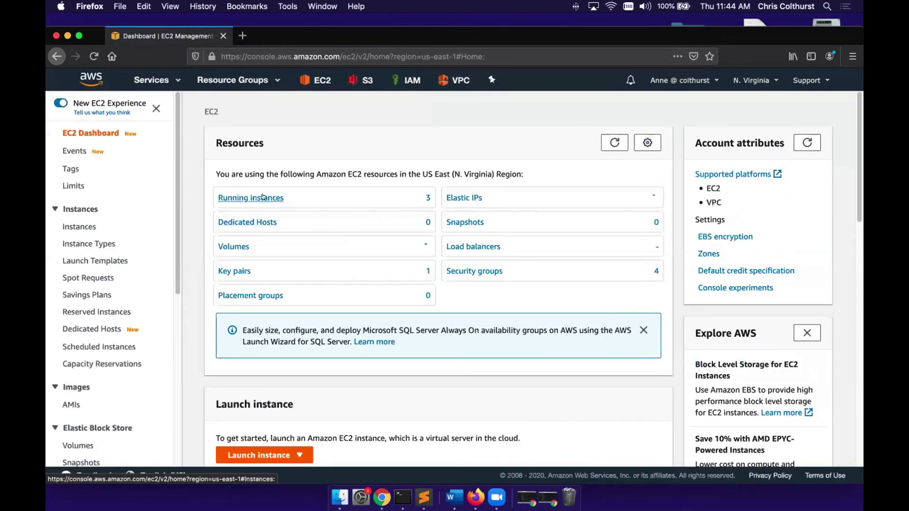
- From the running instances list, select HR and confirm Stop via Actions > Instance State
click(263, 196)
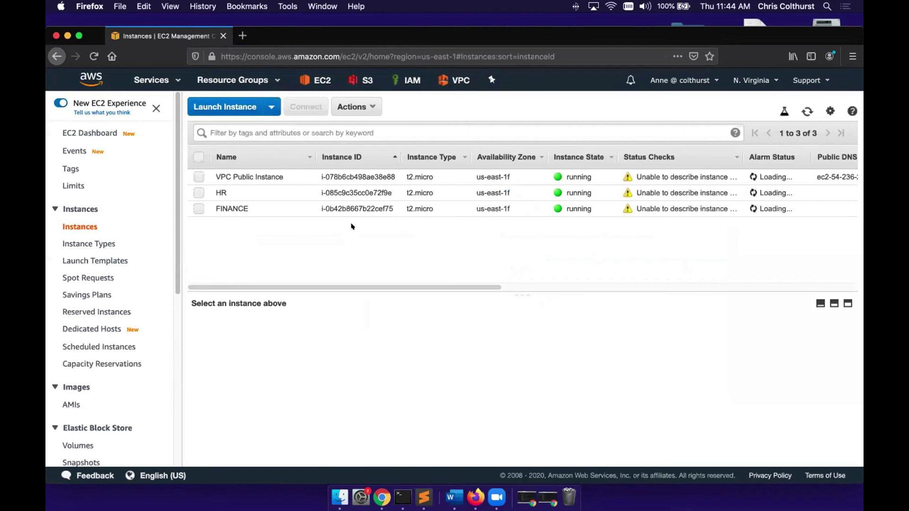
click(199, 192)
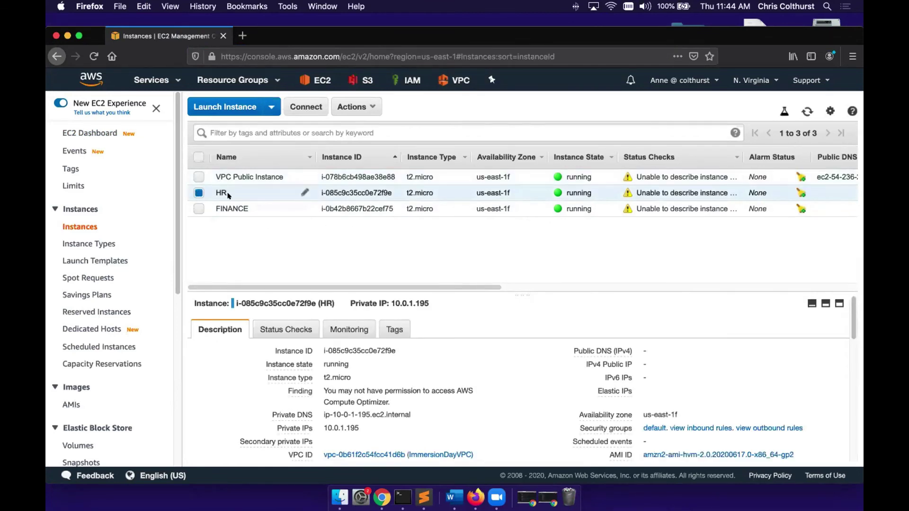
click(354, 107)
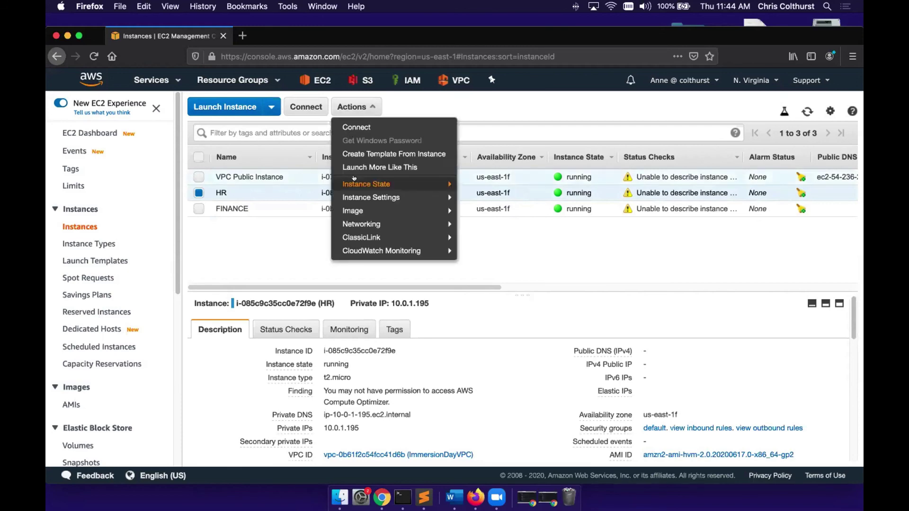
mouse_move(449, 197)
mouse_move(426, 184)
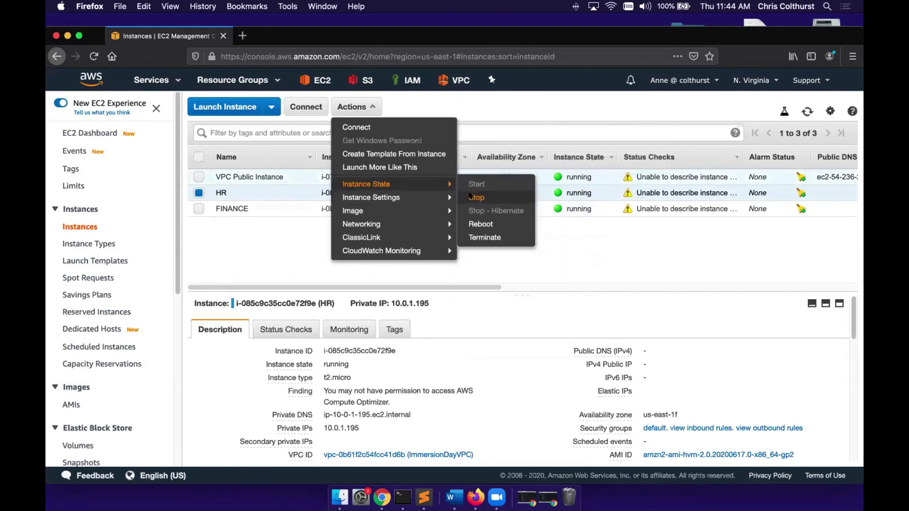
click(473, 198)
click(633, 345)
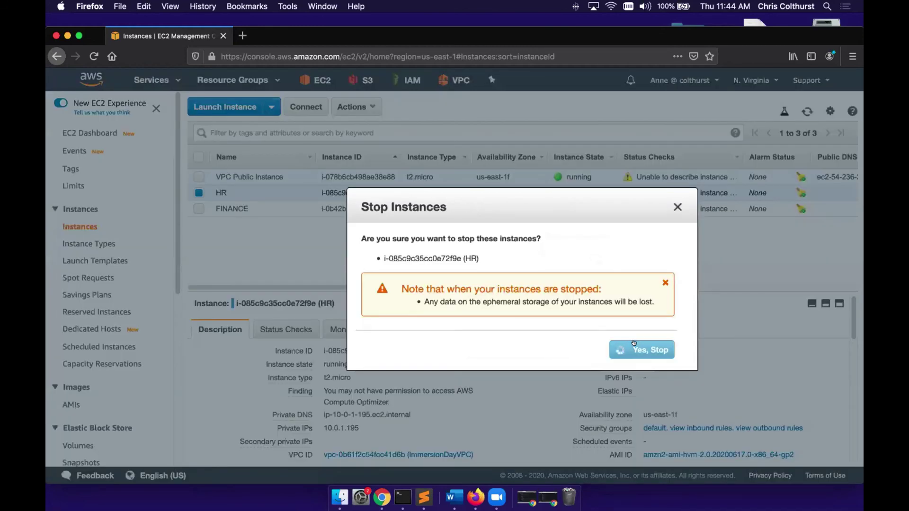